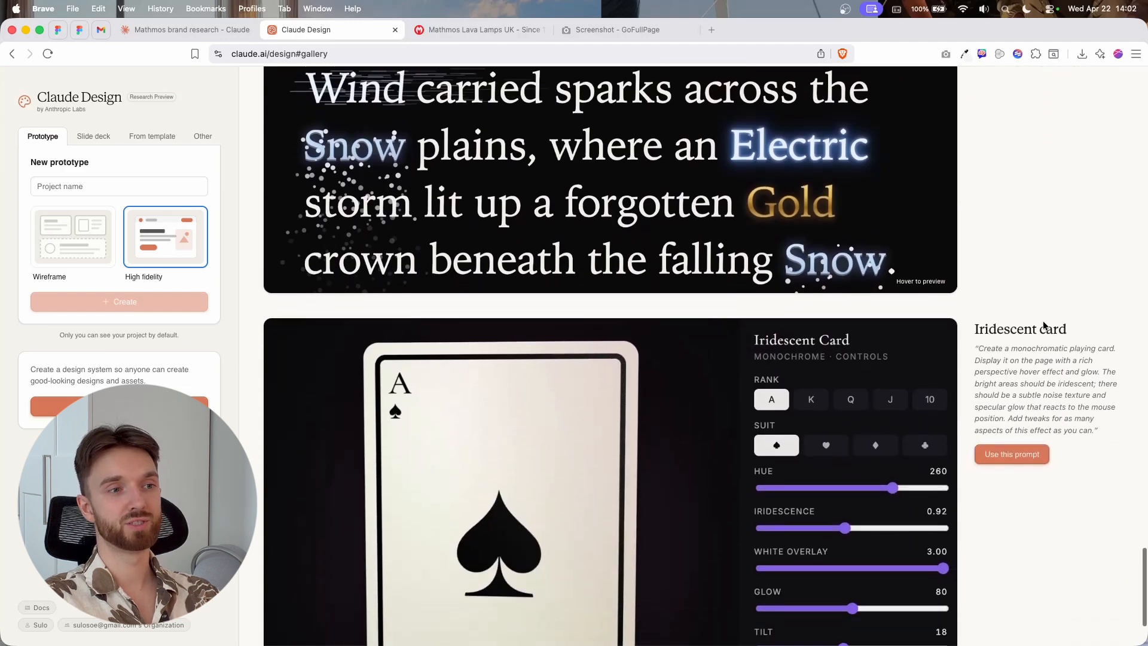
- Create a high-fidelity prototype project named "YT Vid"
{"action": "scroll", "coordinate": [1043, 325], "scroll_direction": "up", "scroll_amount": 20}
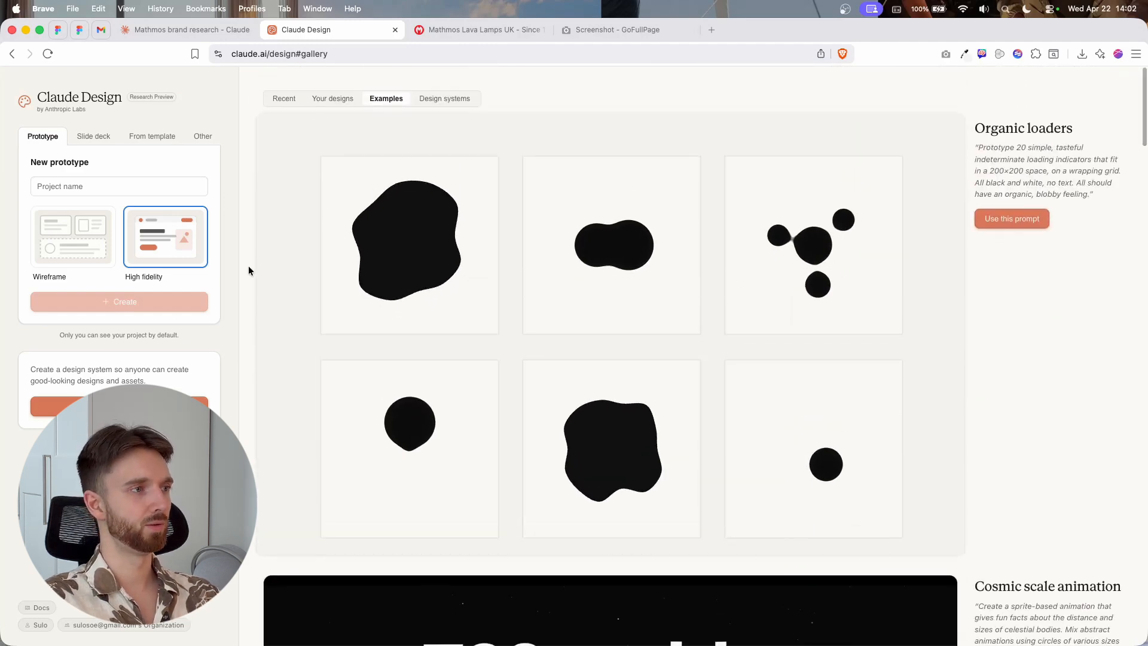
{"action": "left_click", "coordinate": [166, 187]}
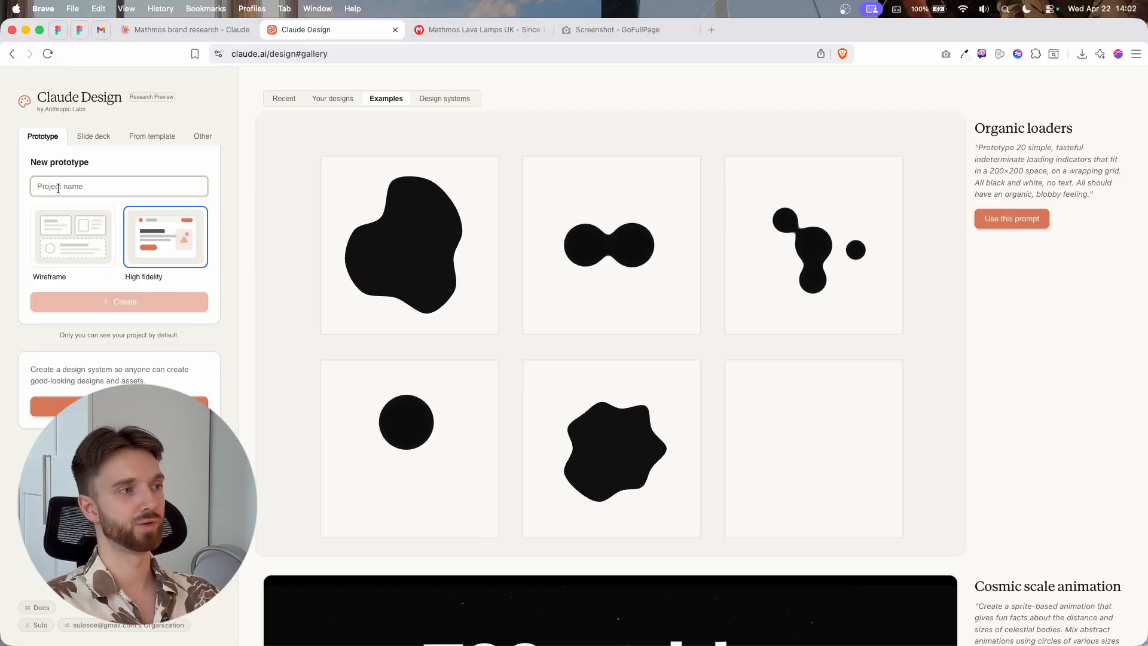
{"action": "type", "text": "YT Vid"}
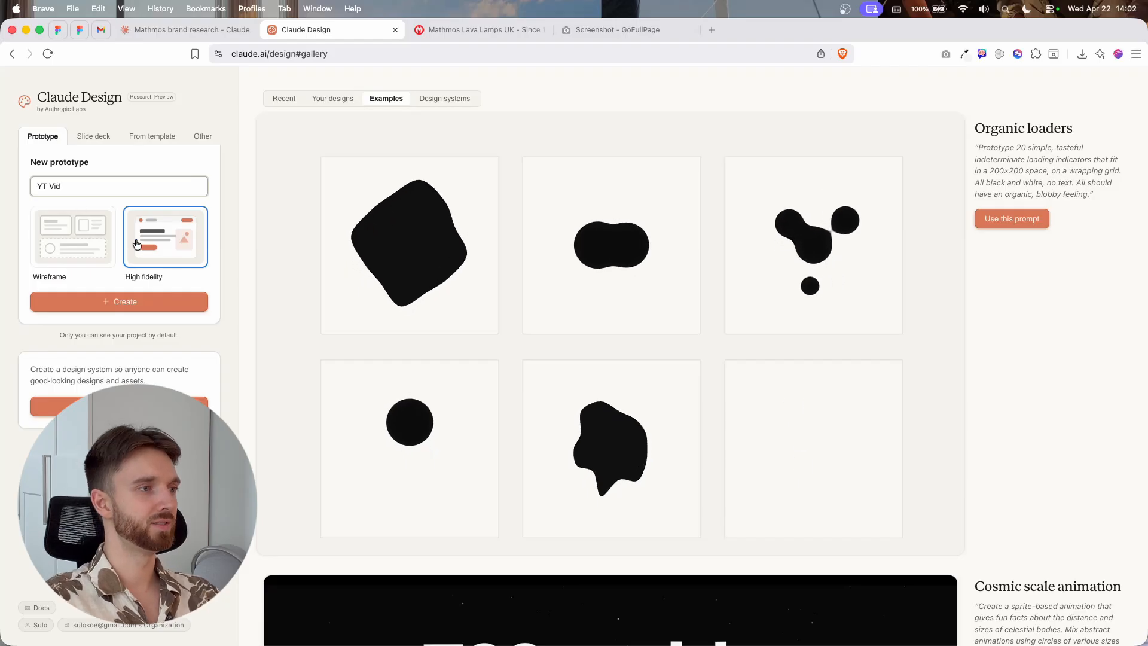
{"action": "left_click", "coordinate": [149, 300]}
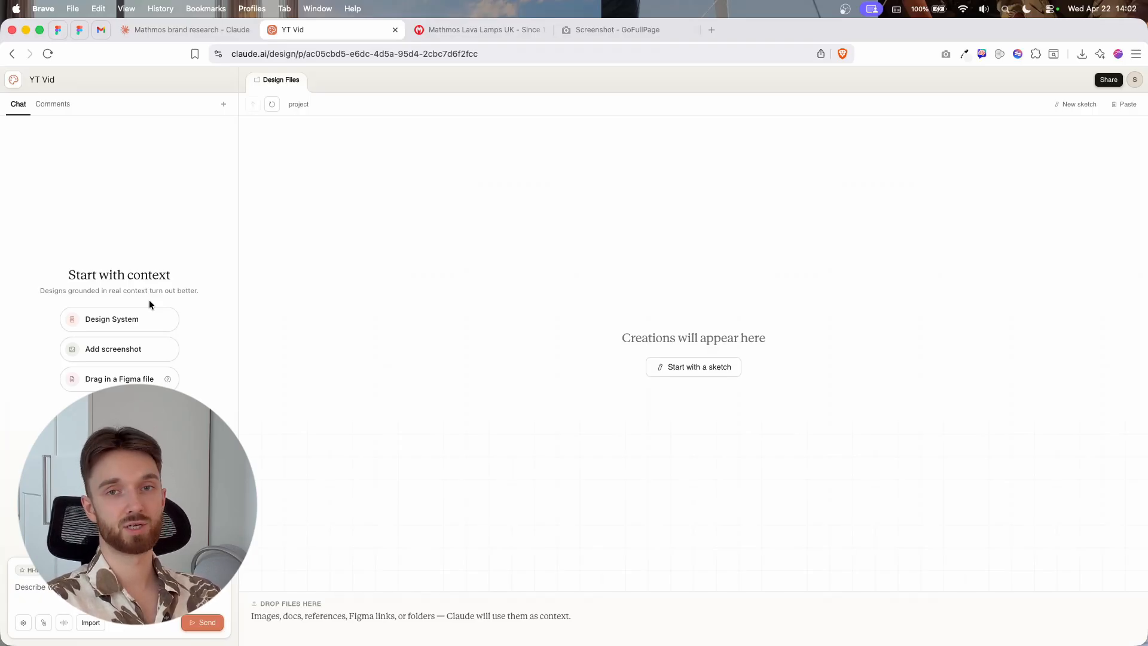
- Look through the Mathmos homepage, and attach its full-page screenshot to the YT Vid project as context
{"action": "left_click", "coordinate": [451, 26]}
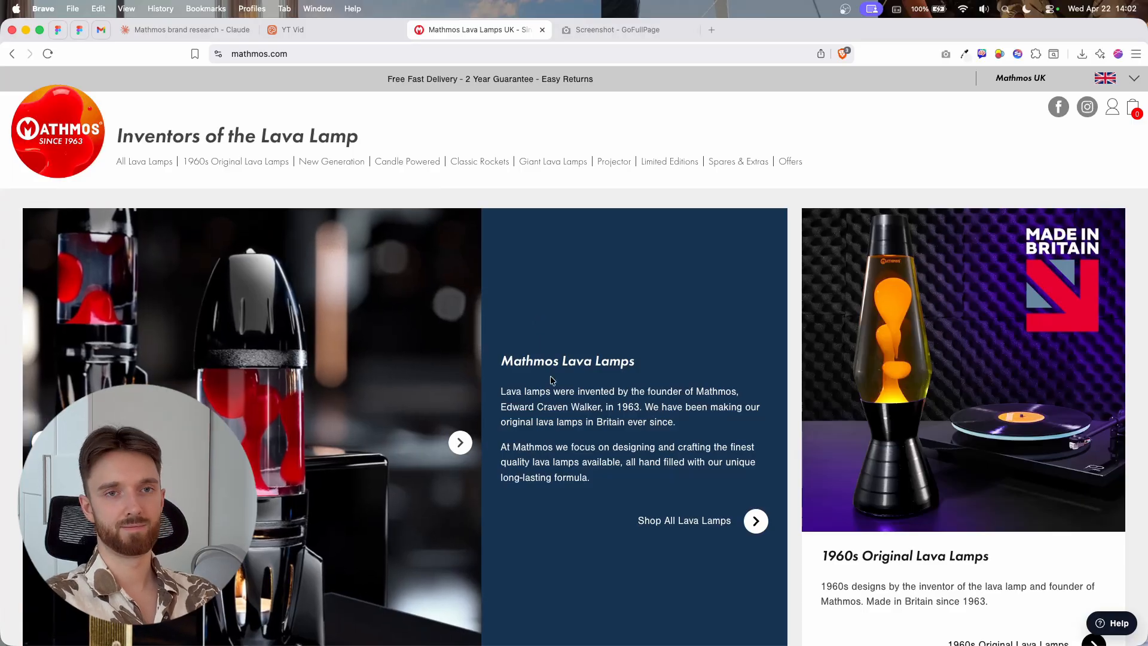
{"action": "scroll", "coordinate": [484, 308], "scroll_direction": "down", "scroll_amount": 15}
{"action": "scroll", "coordinate": [477, 311], "scroll_direction": "down", "scroll_amount": 10}
{"action": "scroll", "coordinate": [587, 336], "scroll_direction": "up", "scroll_amount": 20}
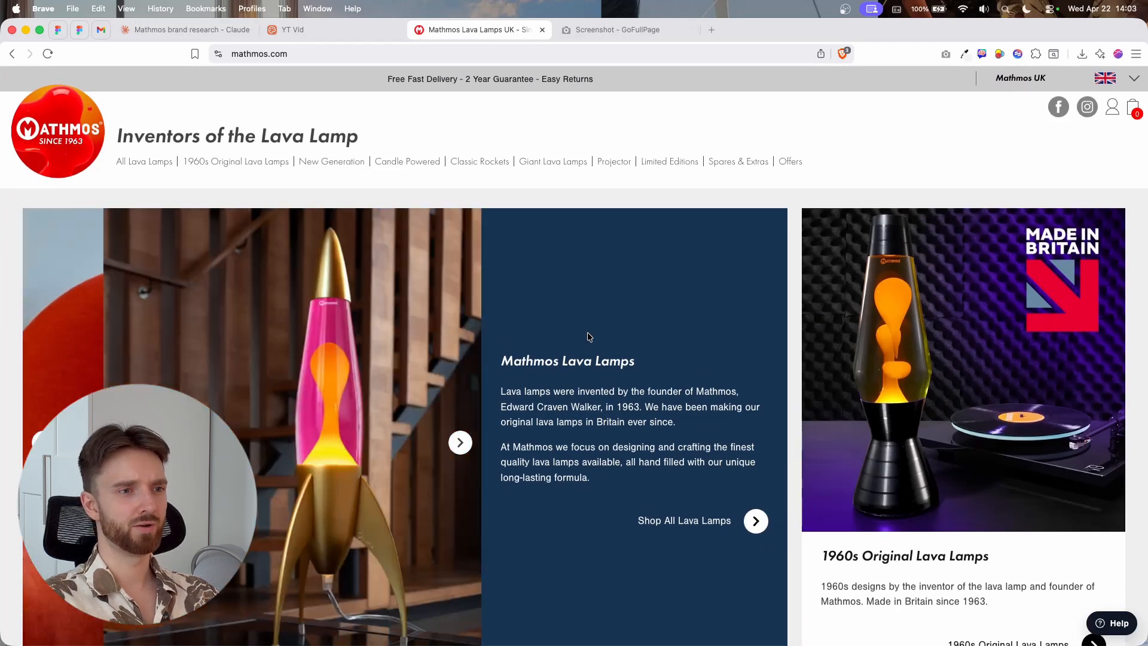
{"action": "left_click", "coordinate": [288, 28]}
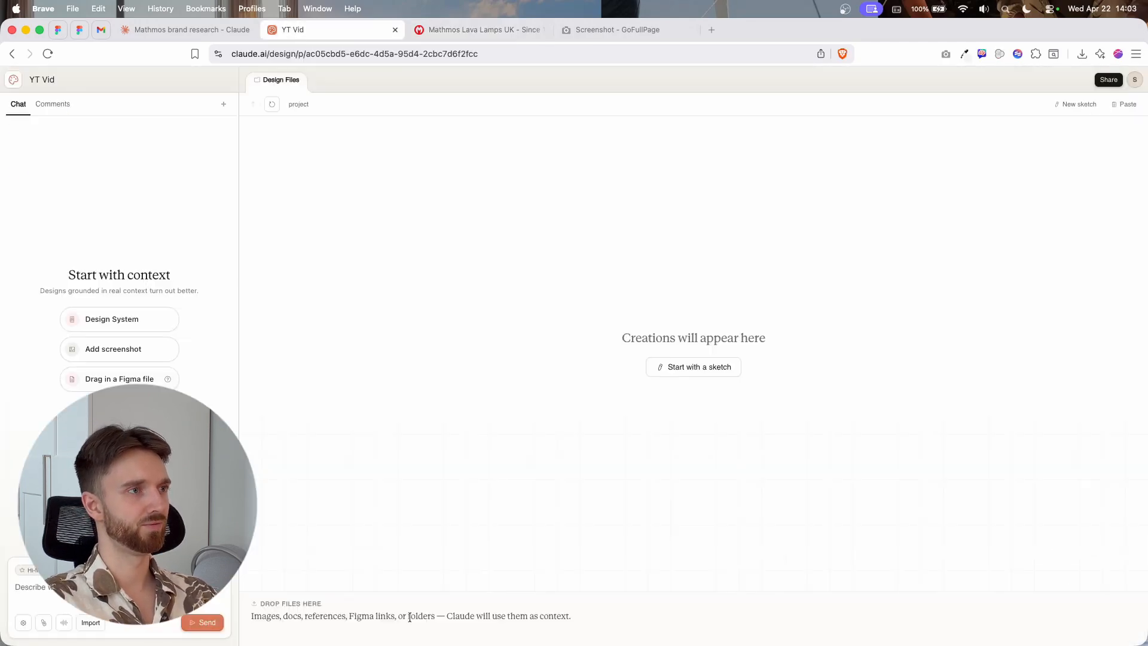
{"action": "left_click_drag", "start_coordinate": [1, 359], "coordinate": [122, 365]}
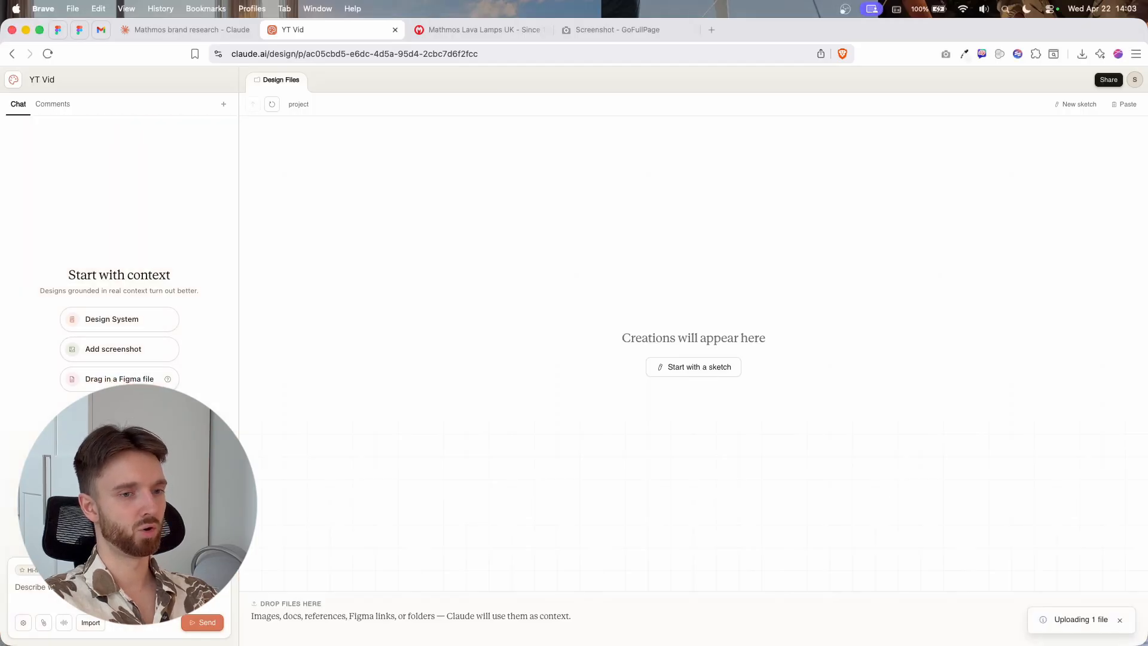
- Inspect the Mathmos homepage in the developer tools' responsive mobile view
{"action": "left_click", "coordinate": [596, 28]}
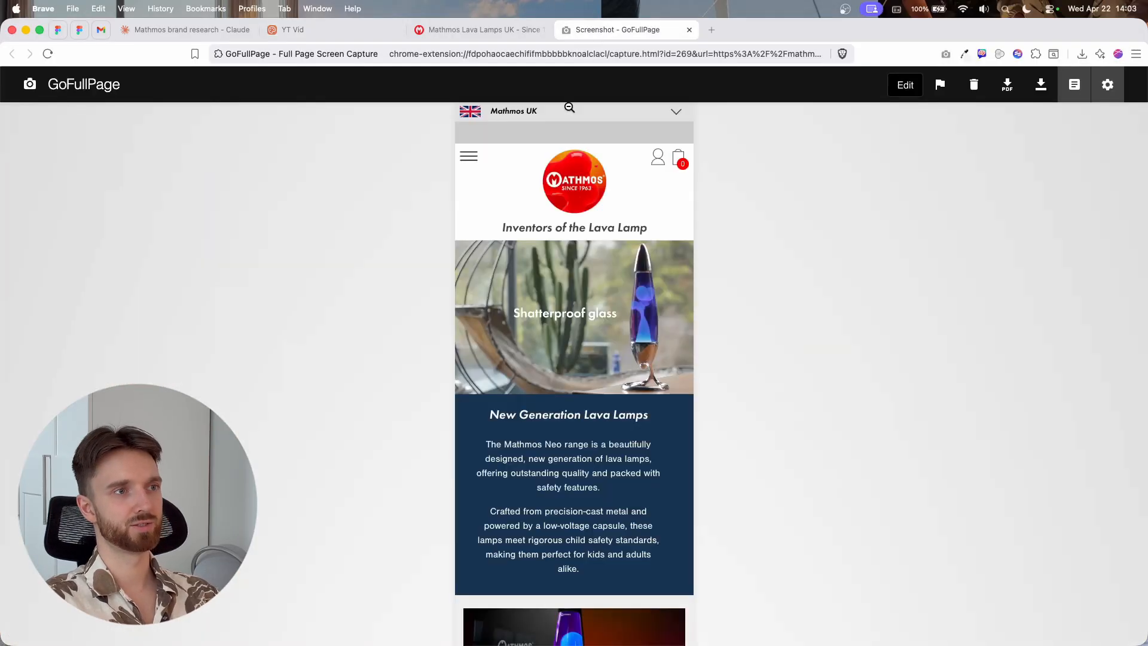
{"action": "left_click", "coordinate": [483, 31]}
{"action": "right_click", "coordinate": [482, 124]}
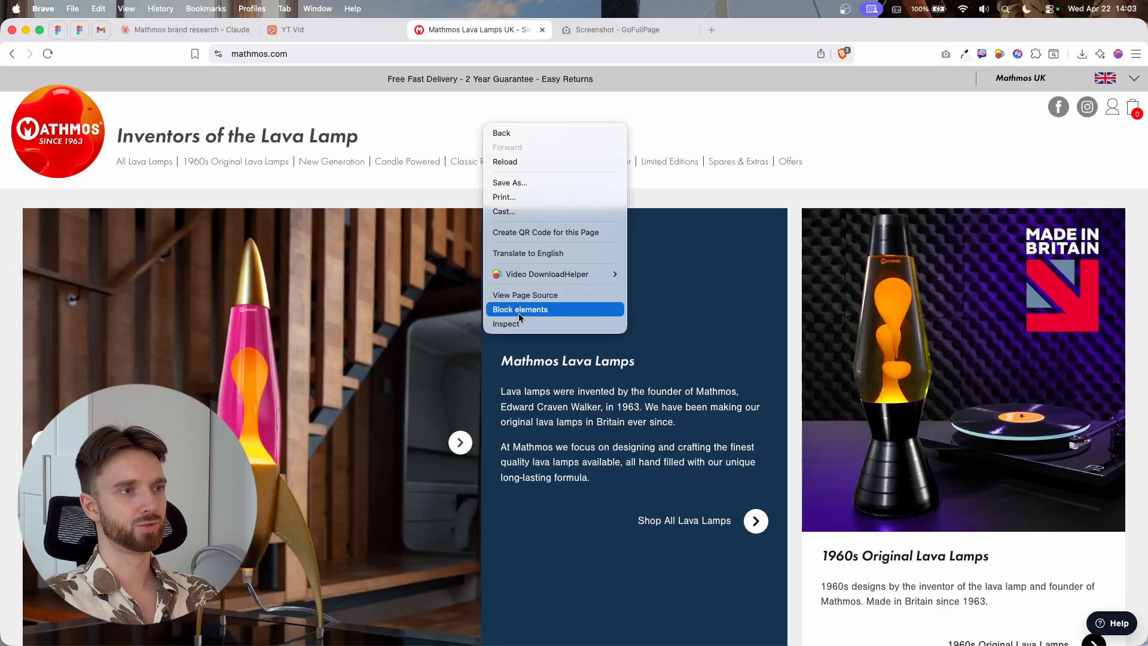
{"action": "left_click", "coordinate": [508, 323]}
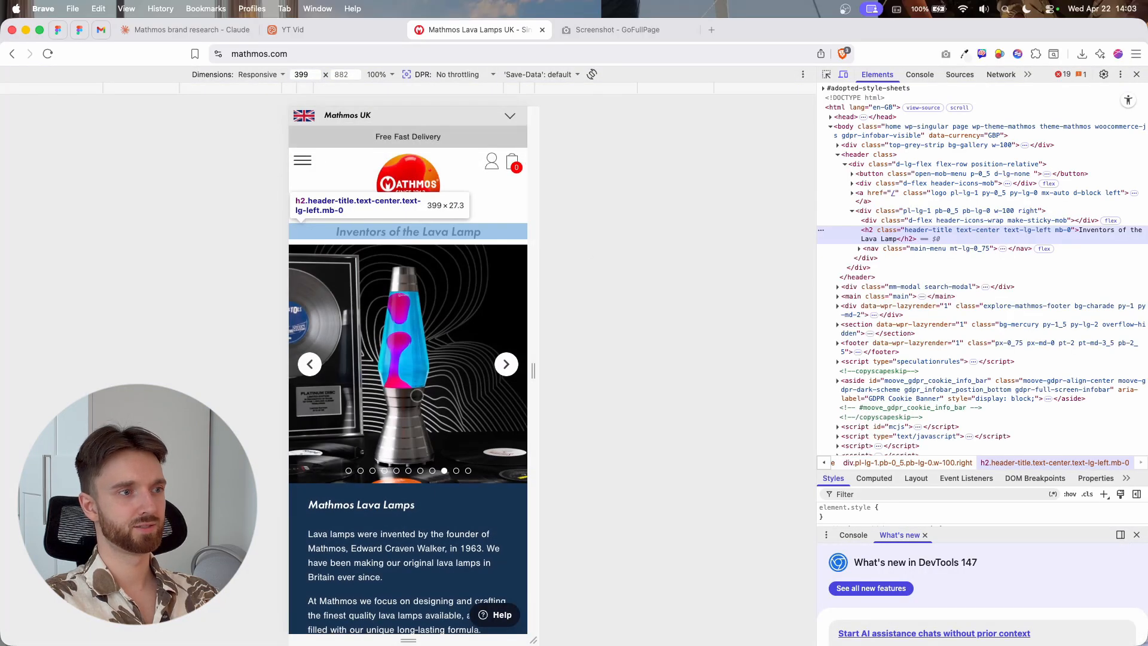
- Examine the full-page mobile capture of the Mathmos homepage from its header down to the footer
{"action": "left_click", "coordinate": [590, 30]}
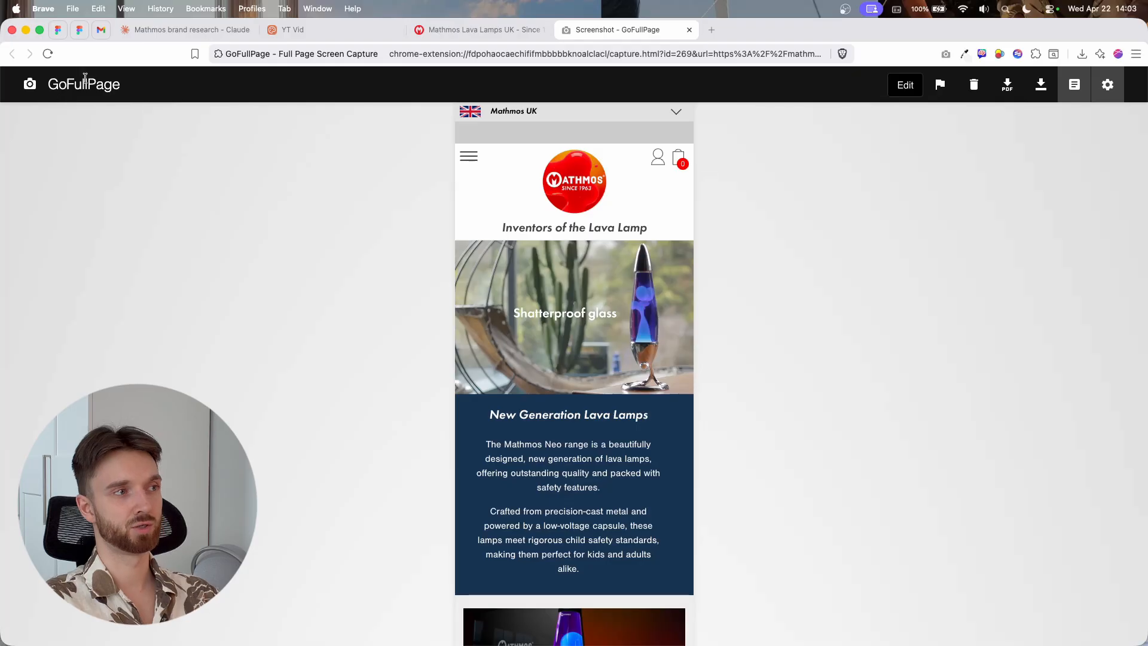
{"action": "scroll", "coordinate": [611, 420], "scroll_direction": "down", "scroll_amount": 10}
{"action": "scroll", "coordinate": [611, 420], "scroll_direction": "down", "scroll_amount": 10}
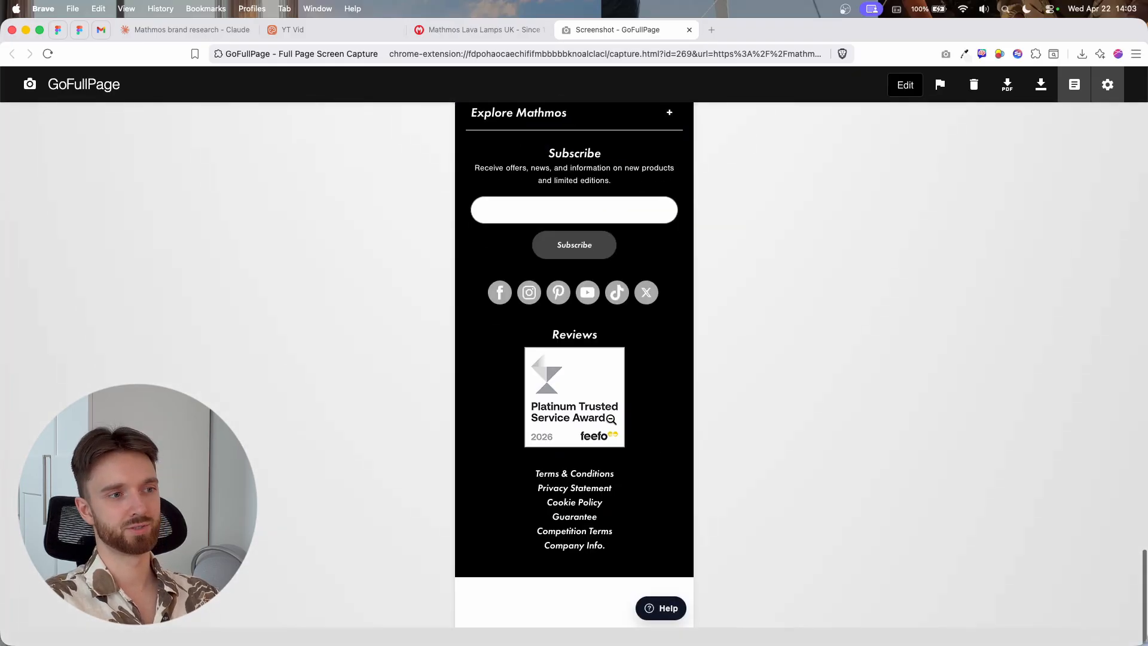
{"action": "scroll", "coordinate": [611, 419], "scroll_direction": "up", "scroll_amount": 20}
{"action": "scroll", "coordinate": [611, 418], "scroll_direction": "down", "scroll_amount": 1}
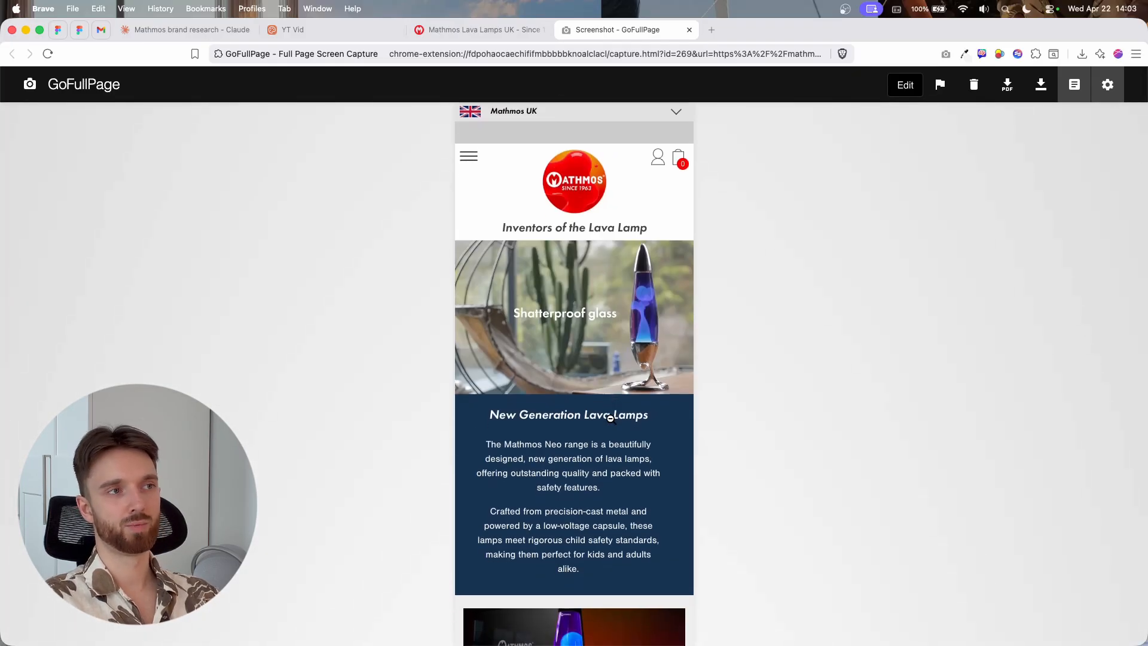
- Attach the Mathmos logo and the four lava lamp photos to the YT Vid project's prompt
{"action": "left_click", "coordinate": [343, 35]}
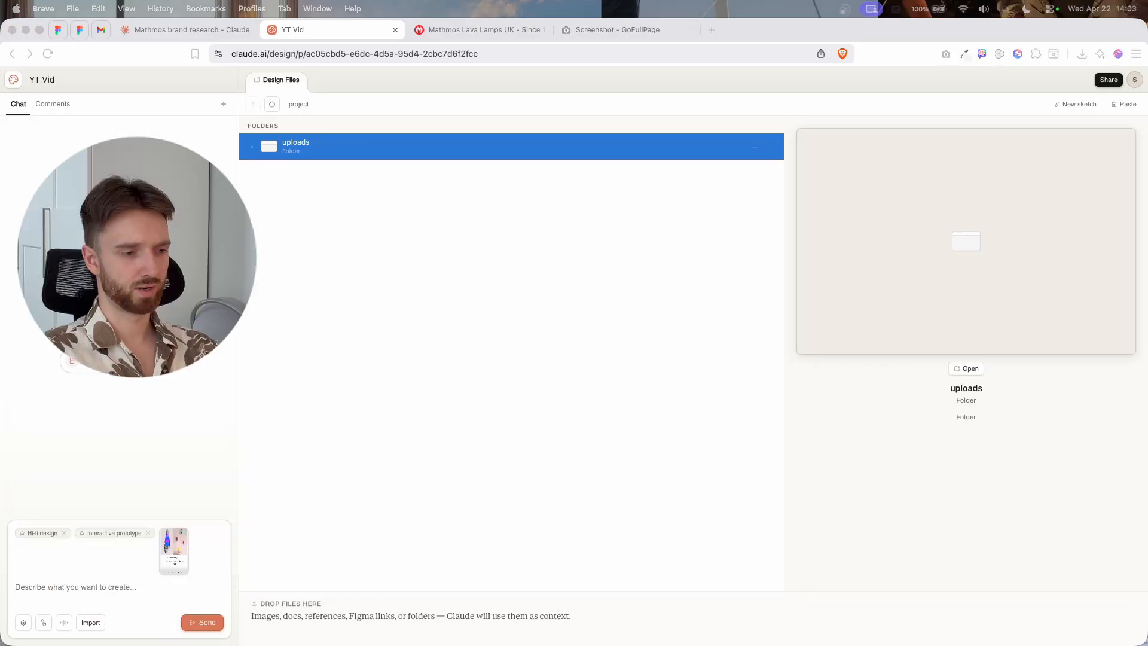
{"action": "left_click_drag", "start_coordinate": [72, 361], "coordinate": [146, 573]}
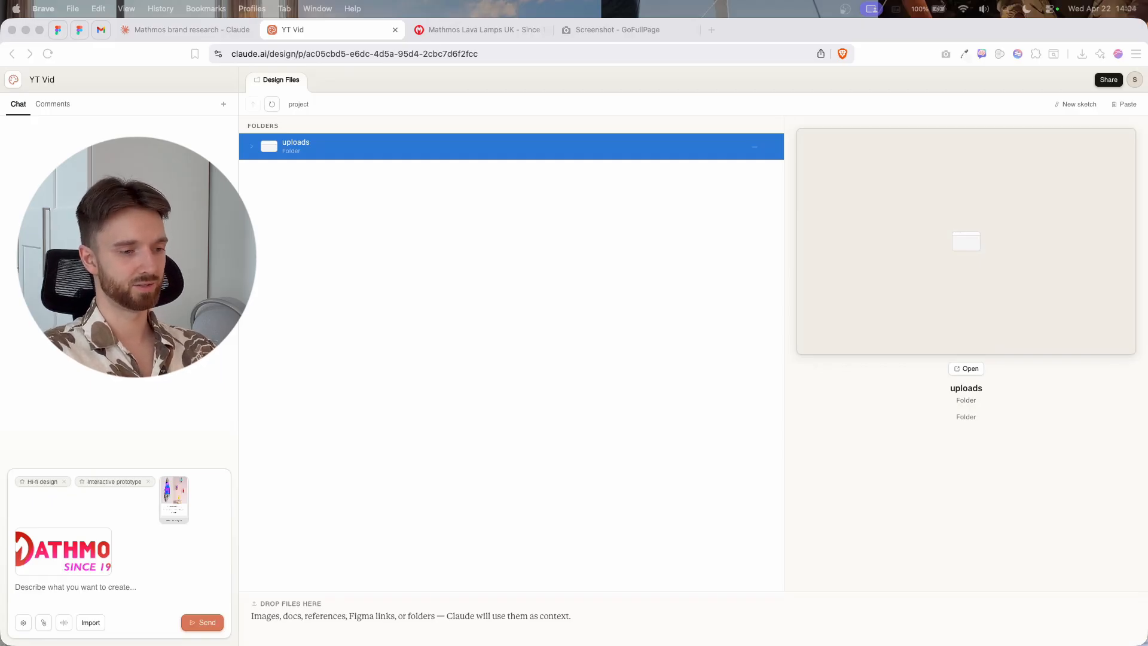
{"action": "left_click_drag", "start_coordinate": [127, 644], "coordinate": [109, 568]}
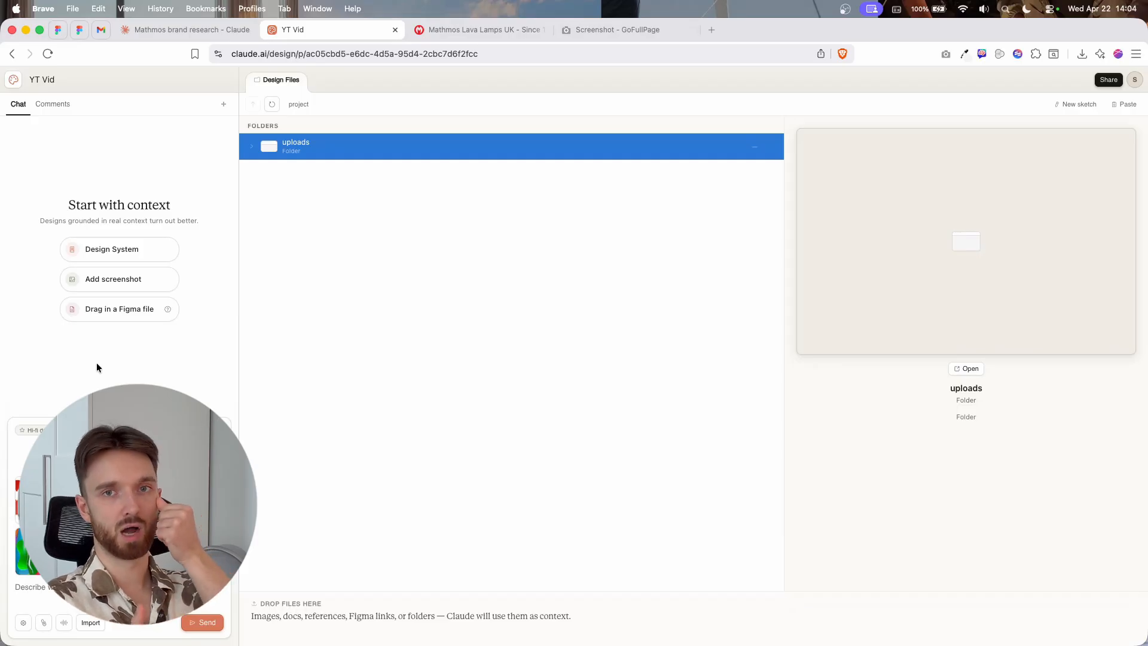
- Review the Mathmos brand research document in the brand research chat, and close it
{"action": "left_click", "coordinate": [172, 27]}
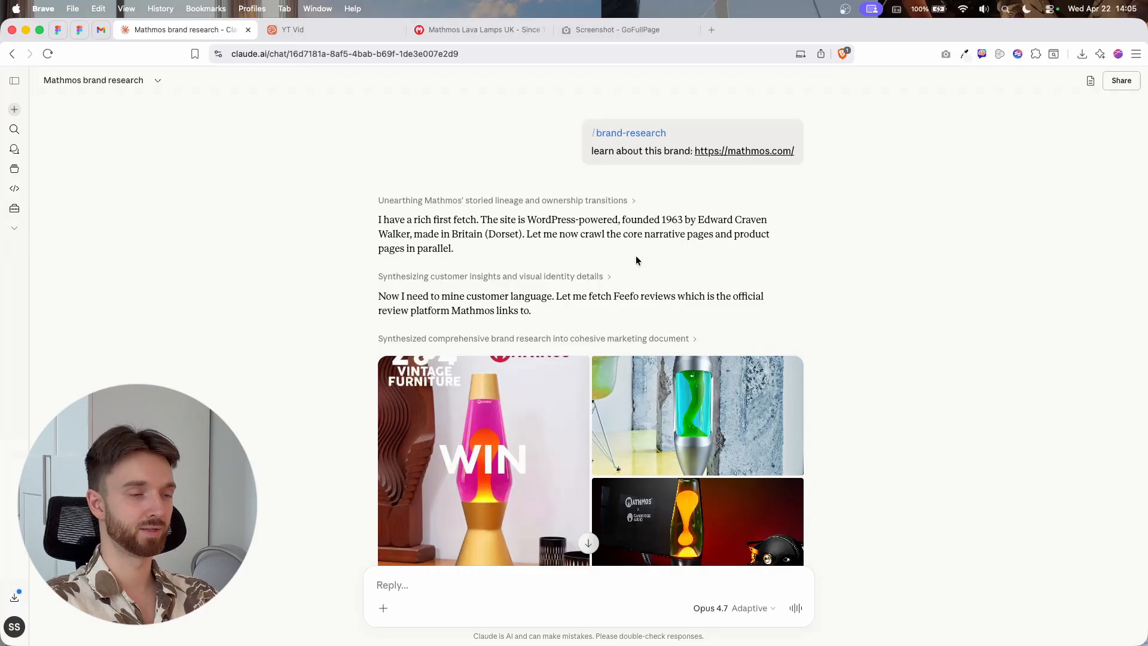
{"action": "scroll", "coordinate": [637, 257], "scroll_direction": "down", "scroll_amount": 10}
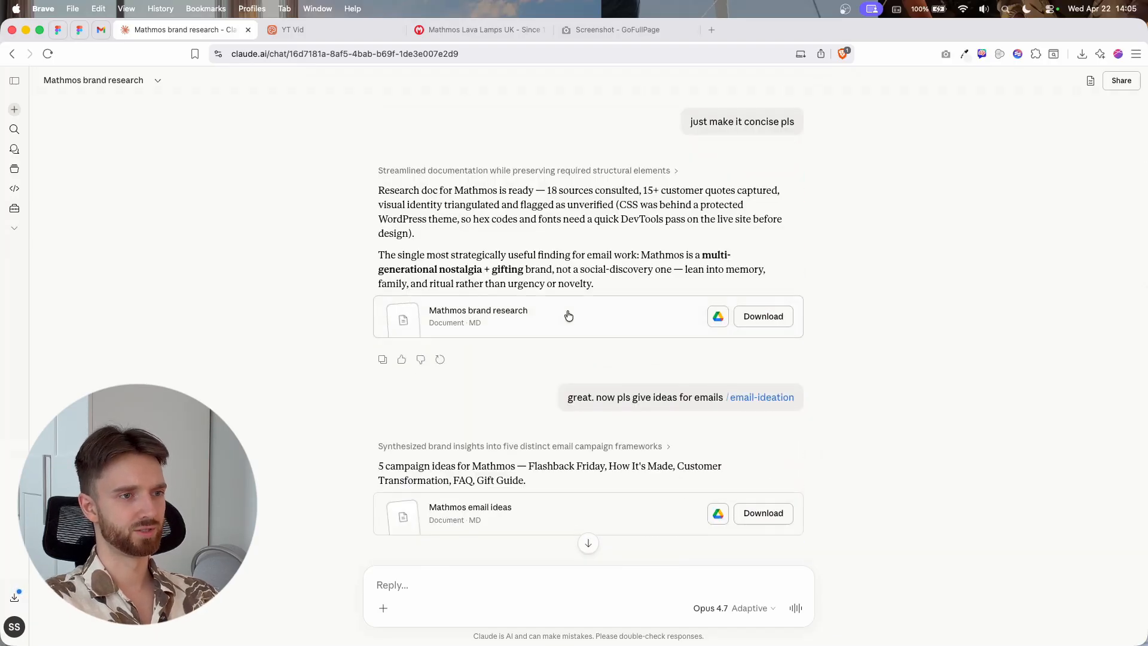
{"action": "left_click", "coordinate": [537, 327]}
{"action": "scroll", "coordinate": [846, 290], "scroll_direction": "up", "scroll_amount": 15}
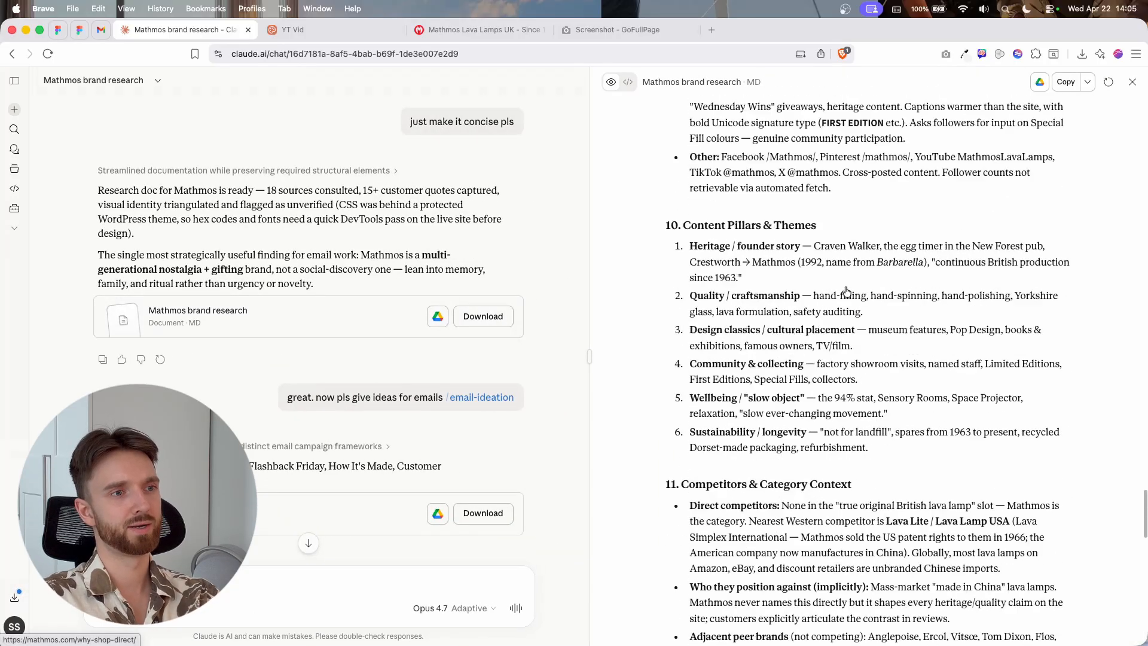
{"action": "scroll", "coordinate": [845, 289], "scroll_direction": "up", "scroll_amount": 10}
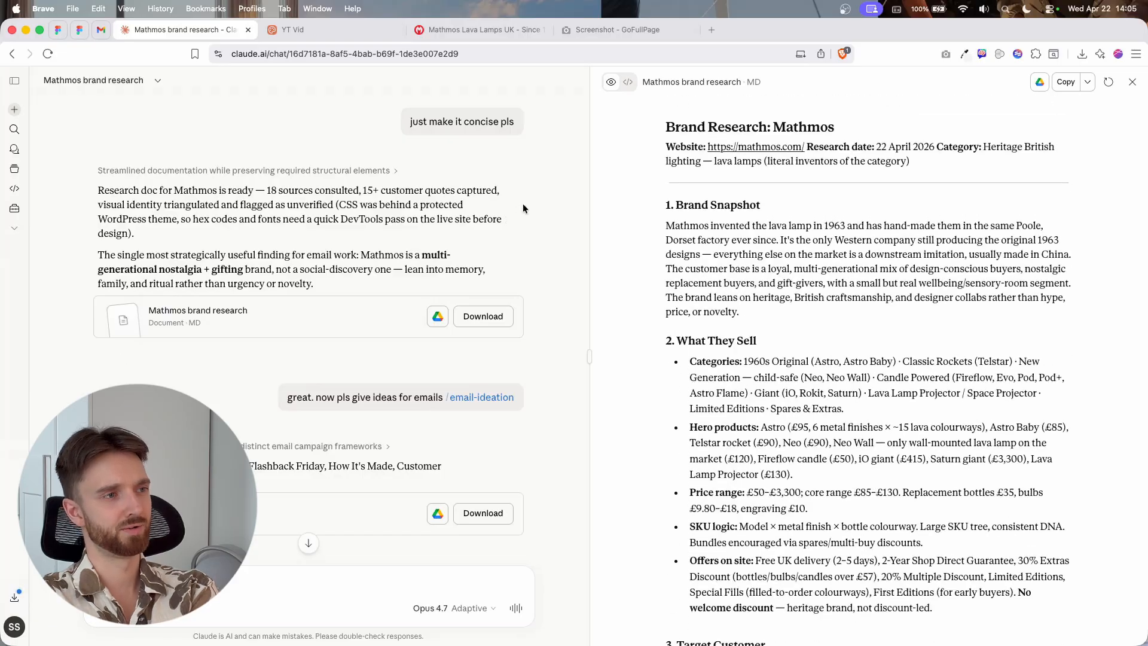
{"action": "left_click", "coordinate": [1132, 82]}
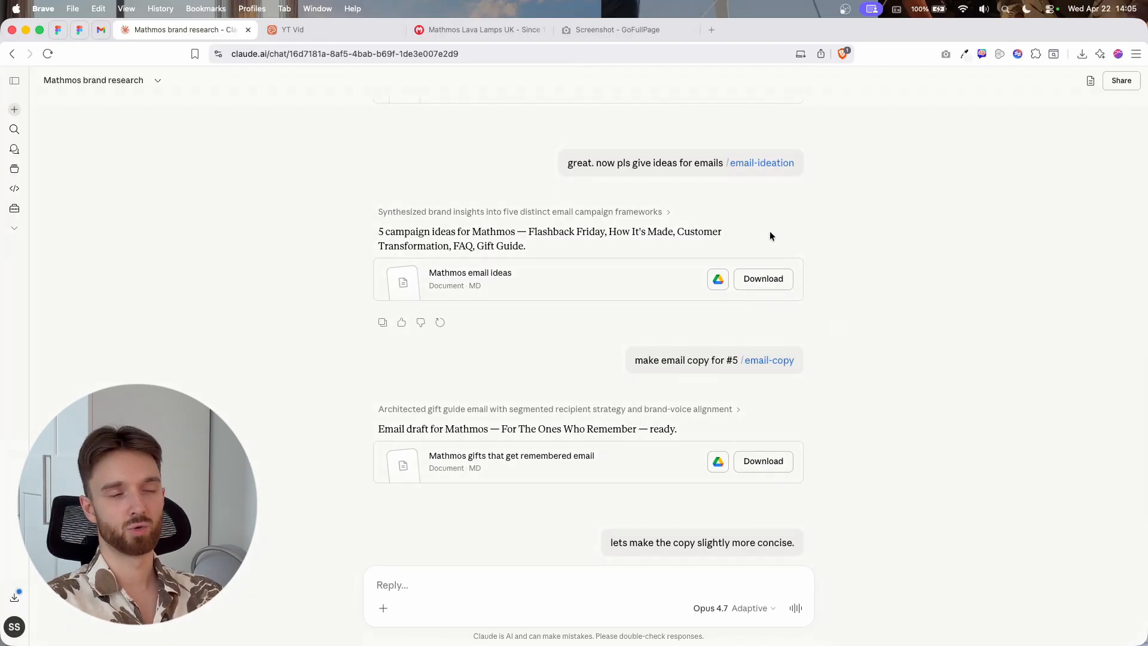
- Review the campaign ideas in the Mathmos email ideas document, and close it
{"action": "left_click", "coordinate": [628, 279]}
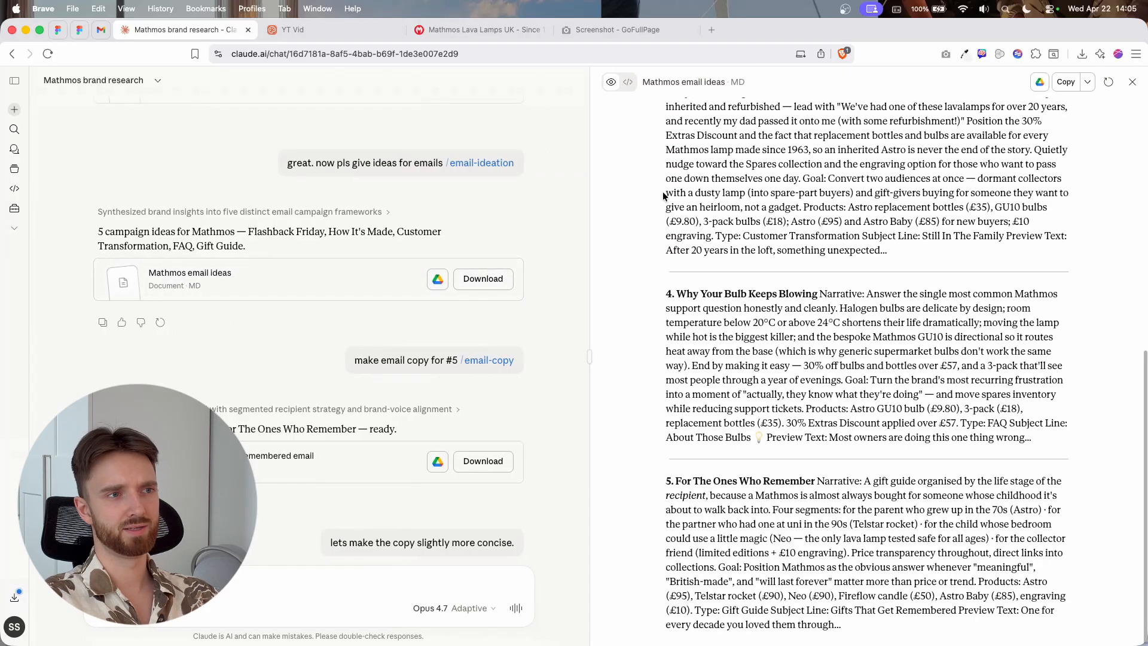
{"action": "scroll", "coordinate": [763, 272], "scroll_direction": "up", "scroll_amount": 10}
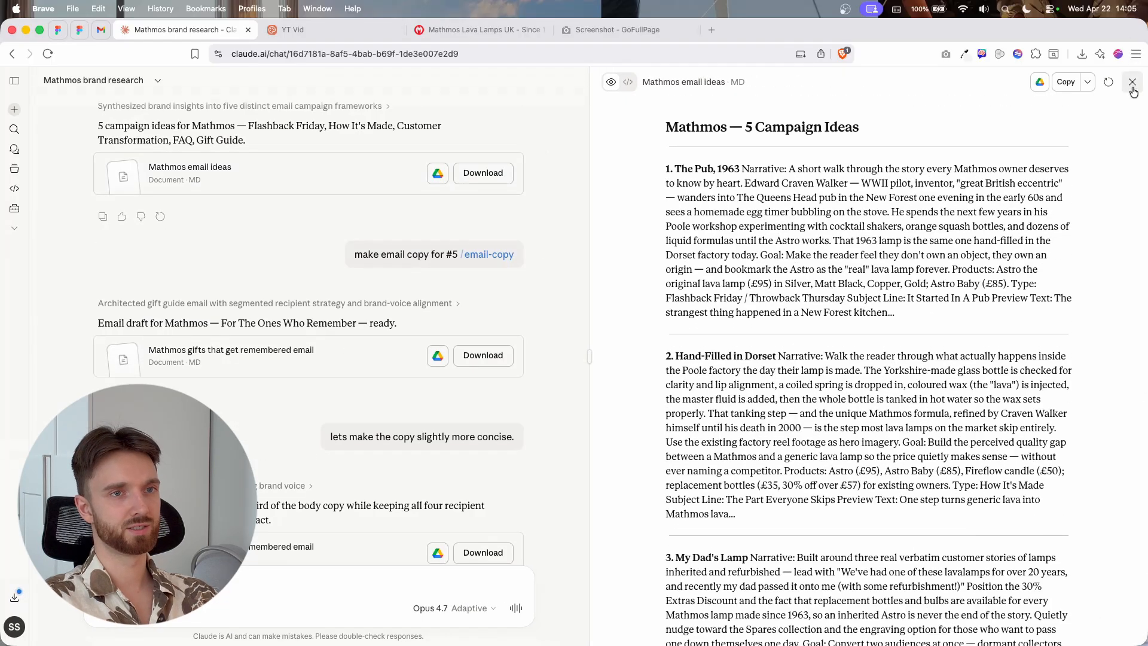
{"action": "left_click", "coordinate": [1132, 84]}
{"action": "scroll", "coordinate": [704, 287], "scroll_direction": "down", "scroll_amount": 2}
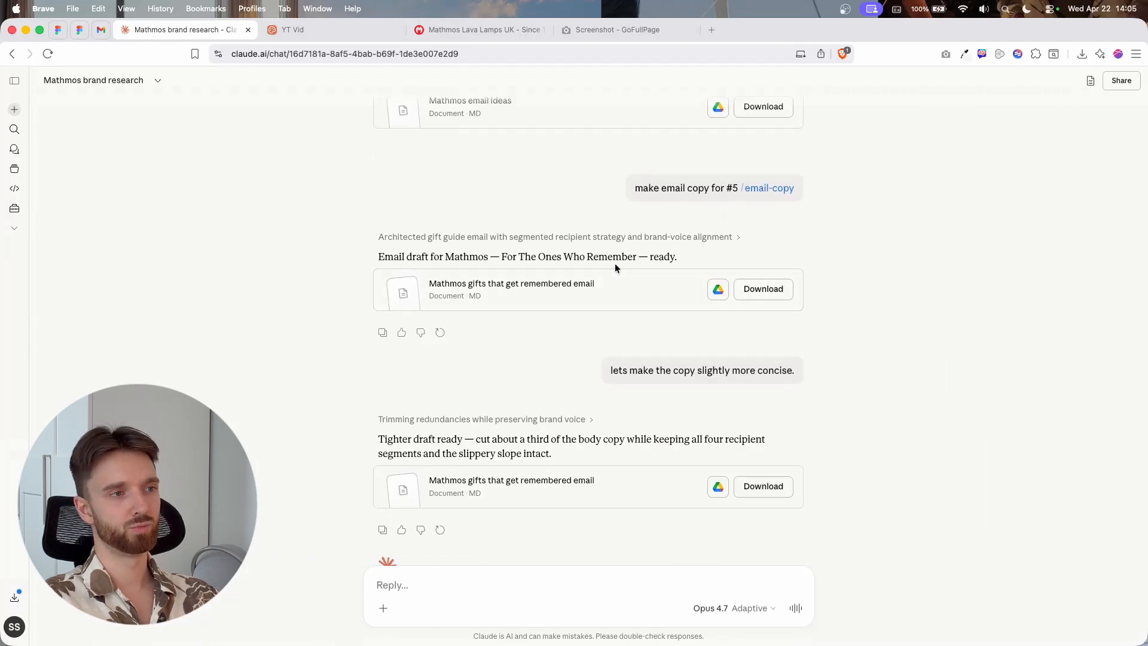
- Read the more concise "Mathmos gifts that get remembered email" draft from subject line to footer section, and close it
{"action": "left_click_drag", "start_coordinate": [502, 256], "coordinate": [637, 258]}
{"action": "left_click", "coordinate": [645, 253]}
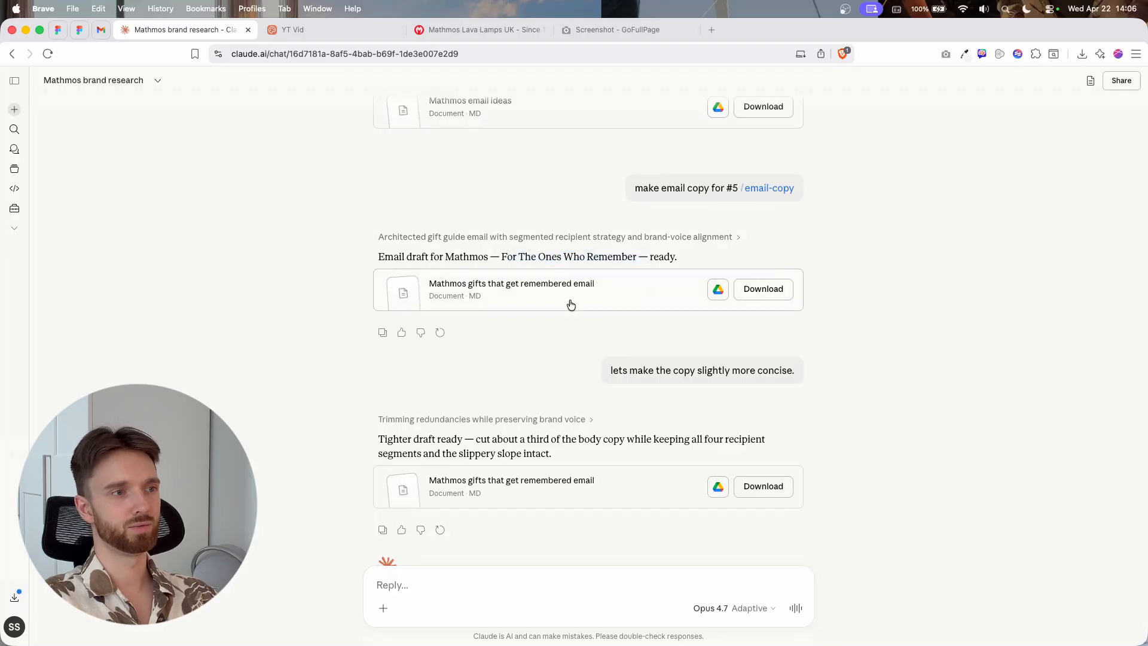
{"action": "scroll", "coordinate": [568, 335], "scroll_direction": "down", "scroll_amount": 5}
{"action": "left_click", "coordinate": [558, 326]}
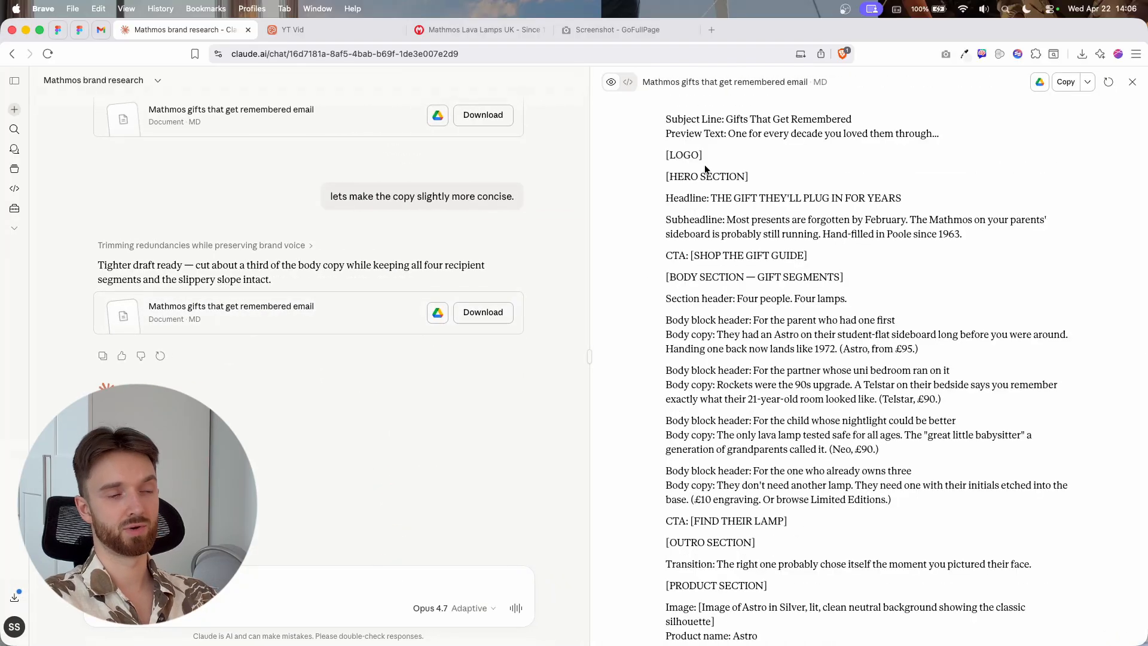
{"action": "left_click_drag", "start_coordinate": [663, 118], "coordinate": [832, 460]}
{"action": "left_click", "coordinate": [830, 464]}
{"action": "left_click_drag", "start_coordinate": [804, 523], "coordinate": [659, 243]}
{"action": "left_click", "coordinate": [659, 243]}
{"action": "scroll", "coordinate": [976, 110], "scroll_direction": "down", "scroll_amount": 10}
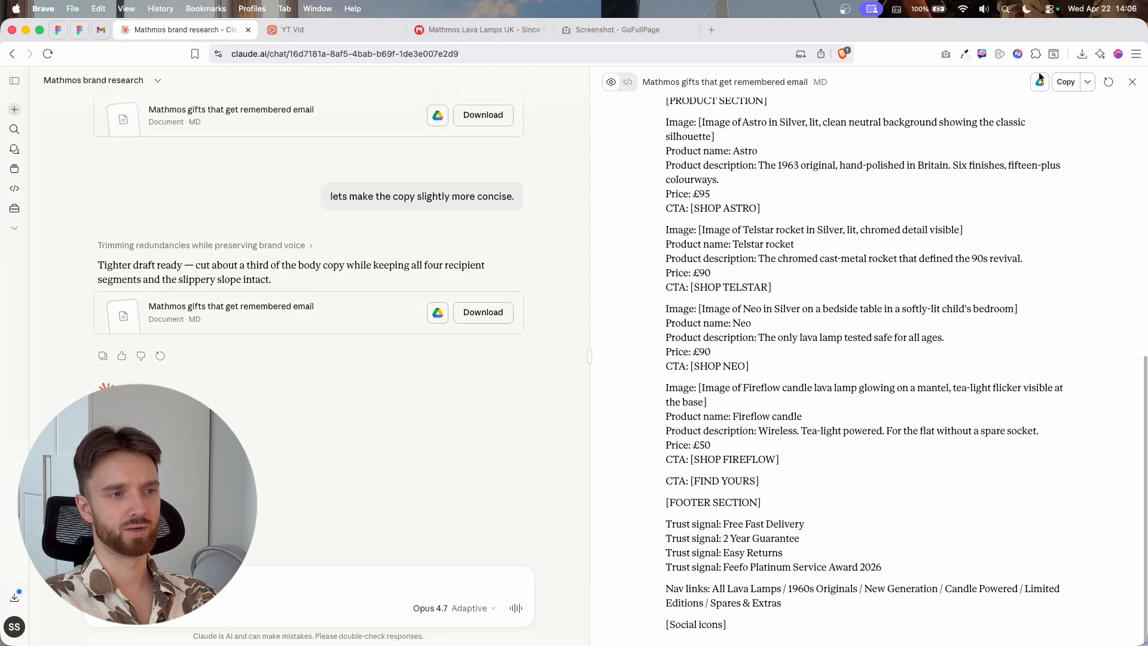
{"action": "left_click", "coordinate": [1132, 82]}
- Write the YT Vid prompt for a visual Mathmos email: 600px wide, mobile-optimized, single-column, body text 18–20px, hero headlines 42–54px, buttons minimum 280px wide
{"action": "left_click", "coordinate": [300, 33]}
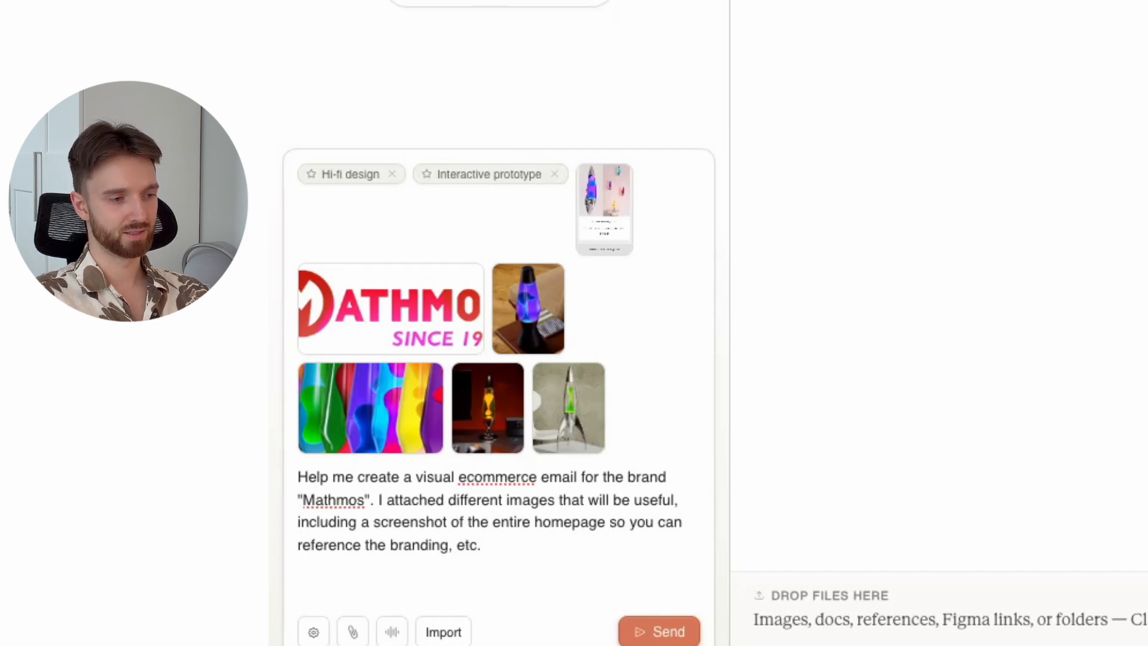
{"action": "type", "text": "Have the canvas be exactly 600px wide, mobile-optimized. Everything must be sized as if viewed on a 375px phone screen — oversized for desktop standards, correct for mobile. Single-column layout. Body text 18–20px minimum. Section headers 24–32px. Hero headlines 42–54px. Buttons minimum 280px wide and 50–60px tall, centered. Section padding 40–60px. Internal padding 20–30px. Line-height 1.4–1.6."}
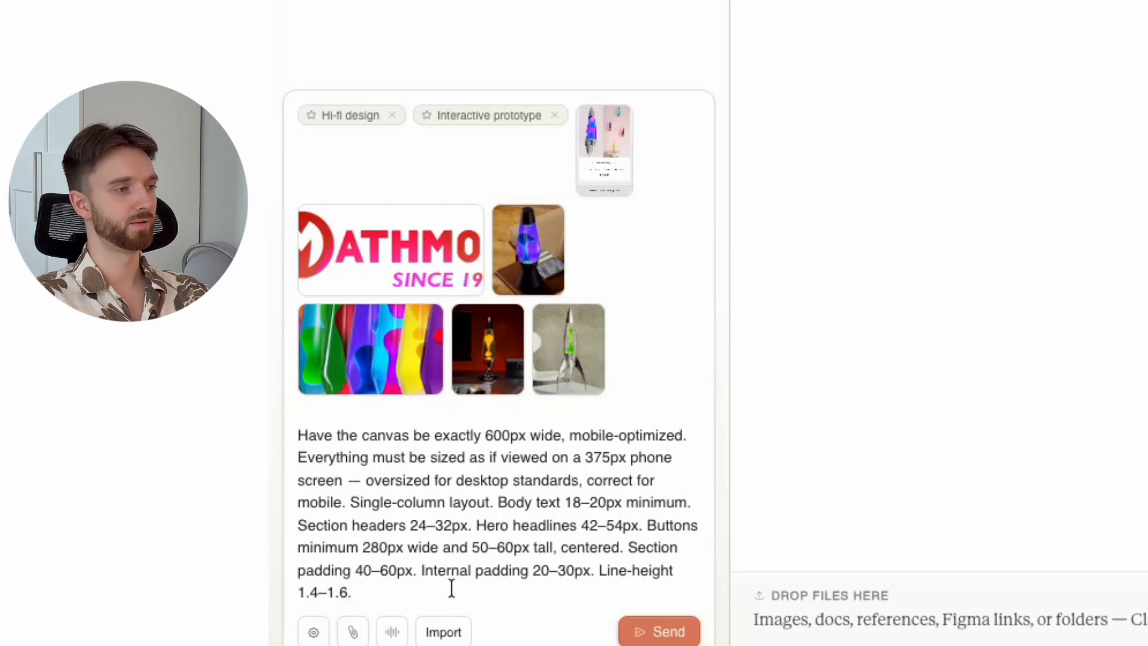
{"action": "key", "text": "shift+Return"}
{"action": "key", "text": "shift+Return"}
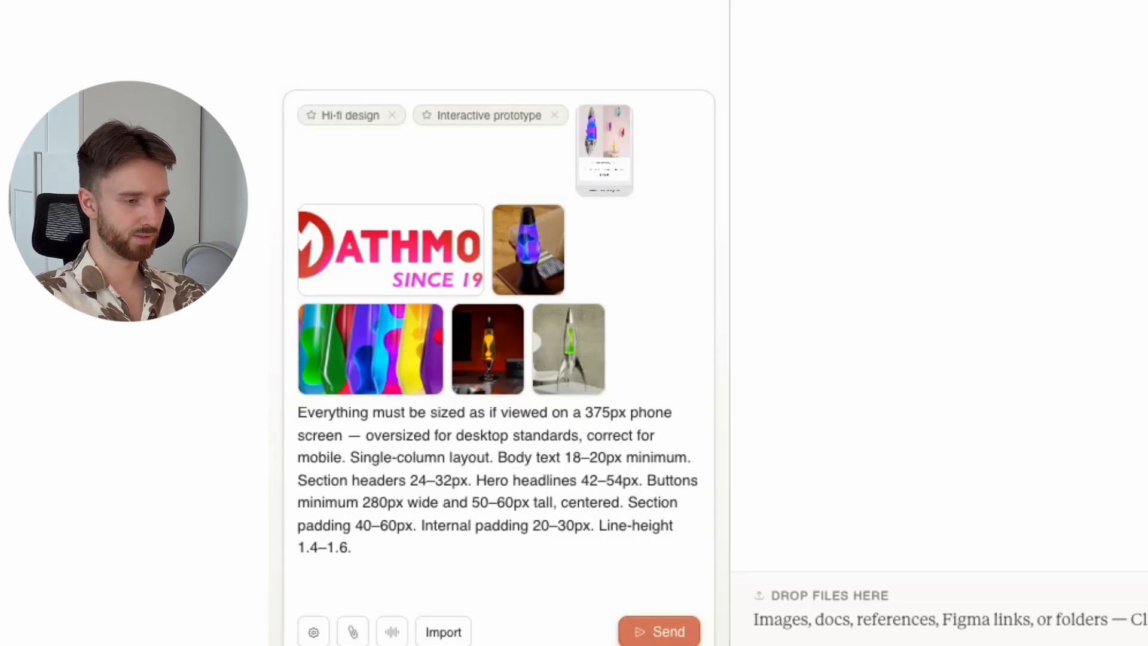
- Paste the email copy below the sizing requirements, check the prompt, and submit it to generate the design
{"action": "key", "text": "ctrl+v"}
{"action": "scroll", "coordinate": [503, 539], "scroll_direction": "up", "scroll_amount": 15}
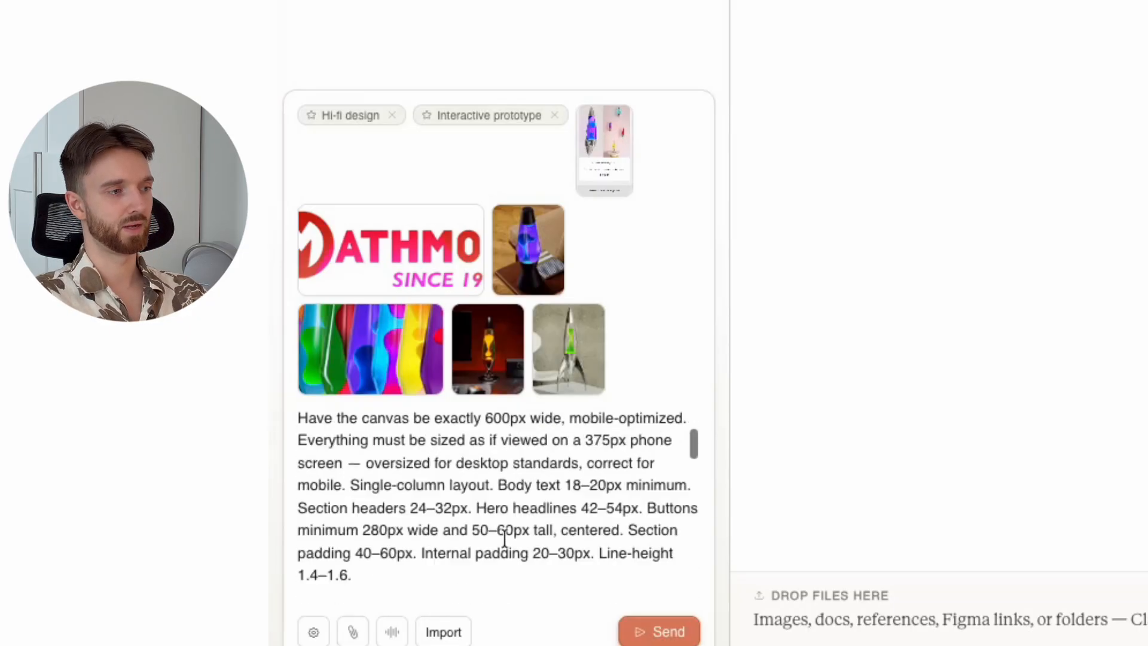
{"action": "left_click", "coordinate": [647, 637]}
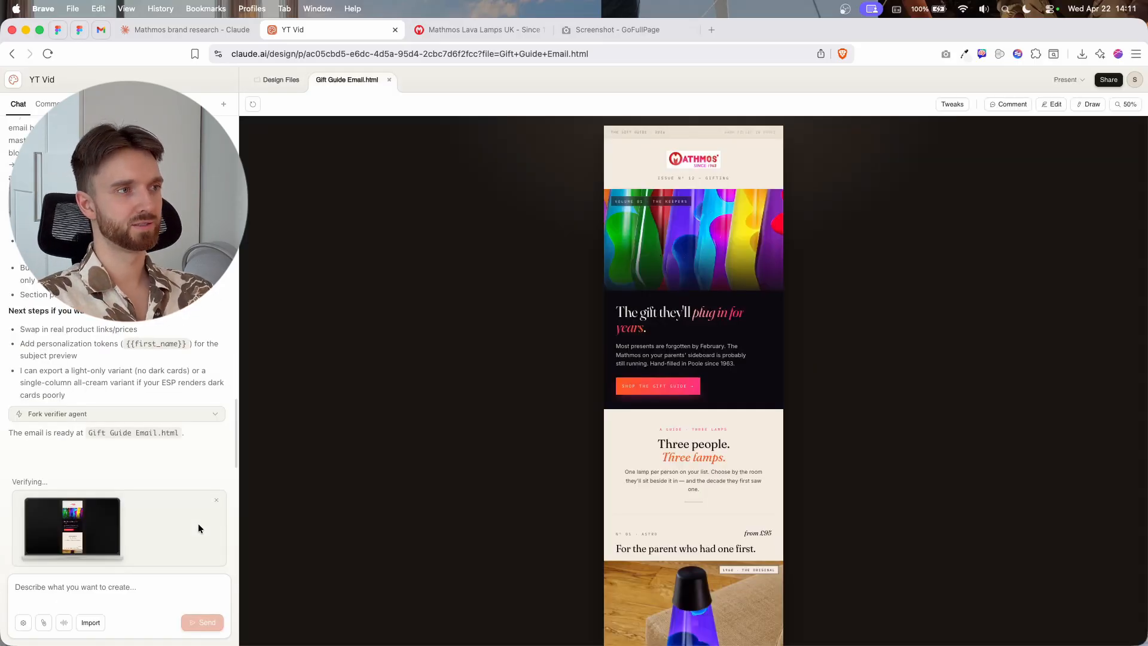
- Review the generated Gift Guide Email.html design from the hero down to the footer
{"action": "scroll", "coordinate": [738, 192], "scroll_direction": "down", "scroll_amount": 15}
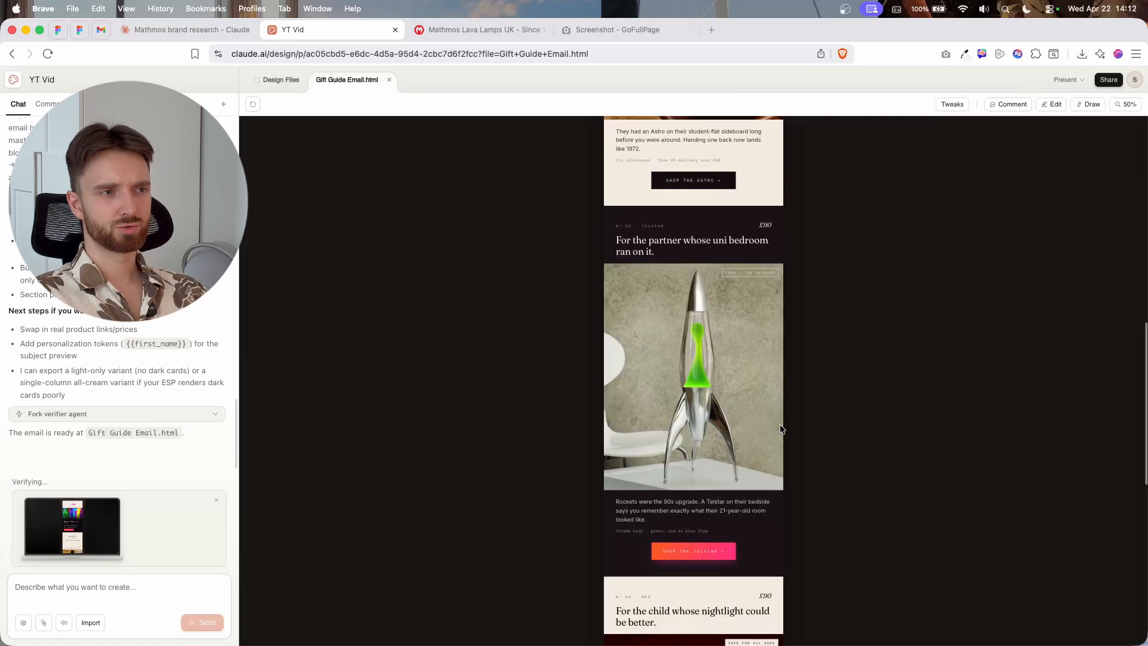
{"action": "scroll", "coordinate": [781, 429], "scroll_direction": "down", "scroll_amount": 5}
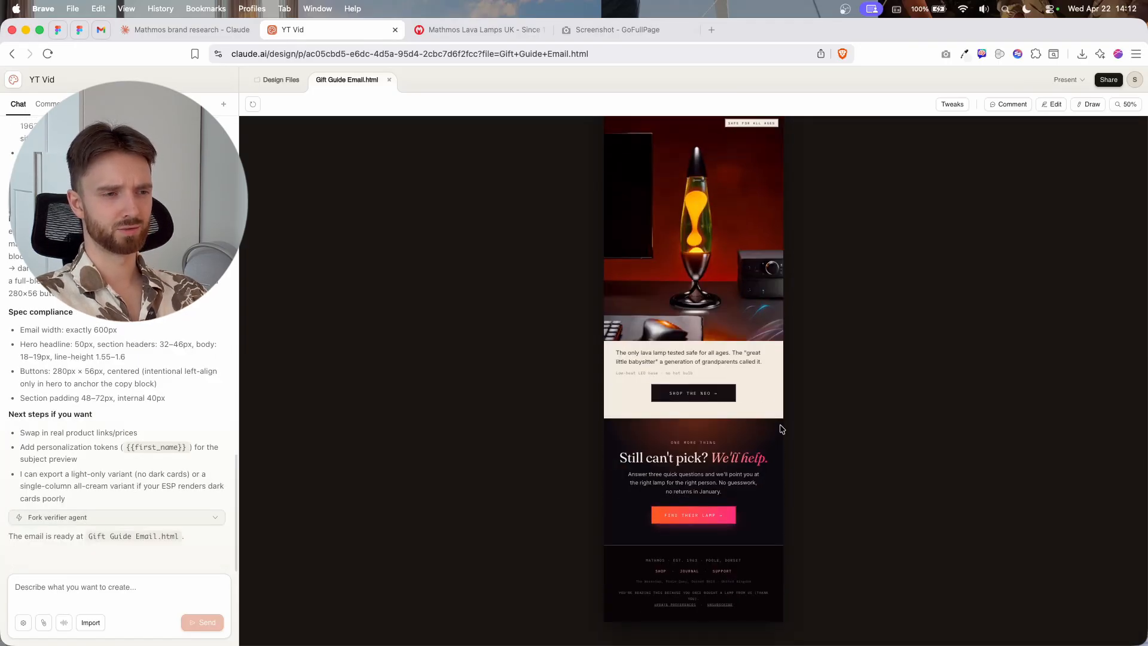
- Enlarge the email preview to 75% and examine the header, hero and "Three people. Three lamps." section
{"action": "scroll", "coordinate": [781, 429], "scroll_direction": "up", "scroll_amount": 20}
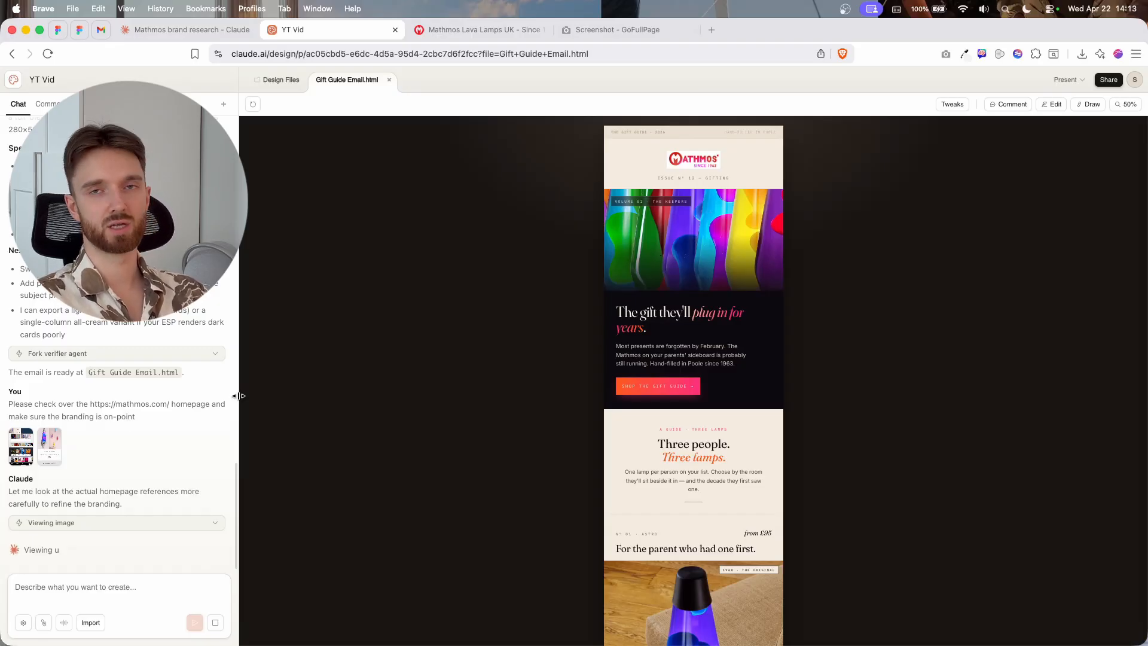
{"action": "scroll", "coordinate": [196, 411], "scroll_direction": "down", "scroll_amount": 1}
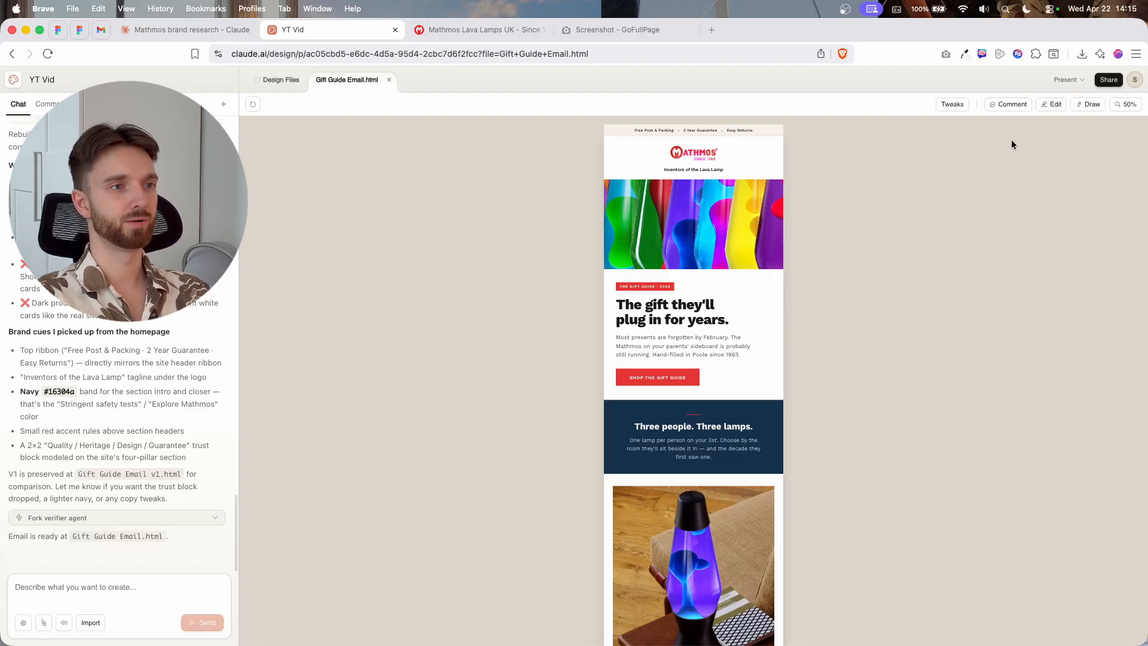
{"action": "left_click", "coordinate": [1127, 104]}
{"action": "left_click", "coordinate": [1081, 146]}
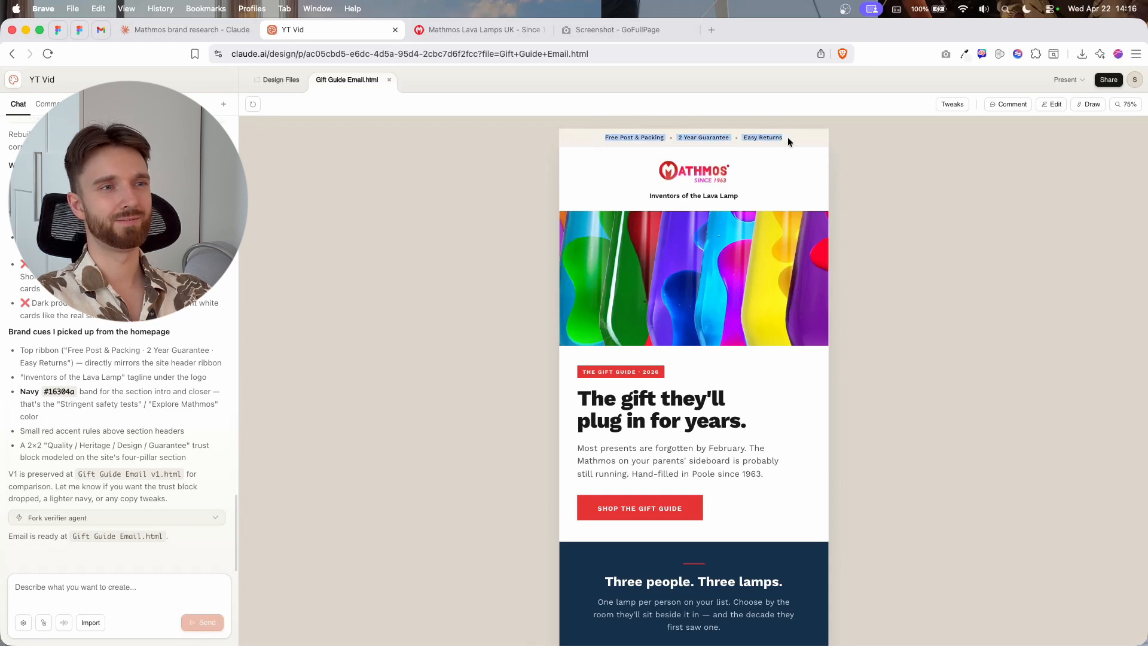
{"action": "scroll", "coordinate": [785, 210], "scroll_direction": "down", "scroll_amount": 2}
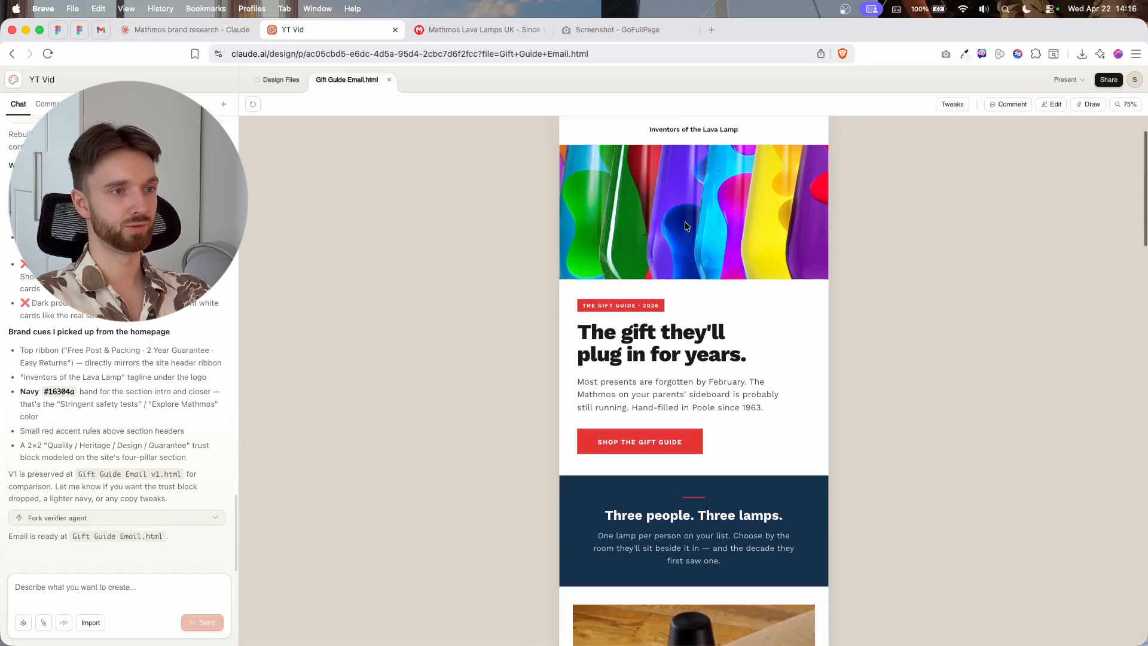
{"action": "scroll", "coordinate": [532, 299], "scroll_direction": "down", "scroll_amount": 4}
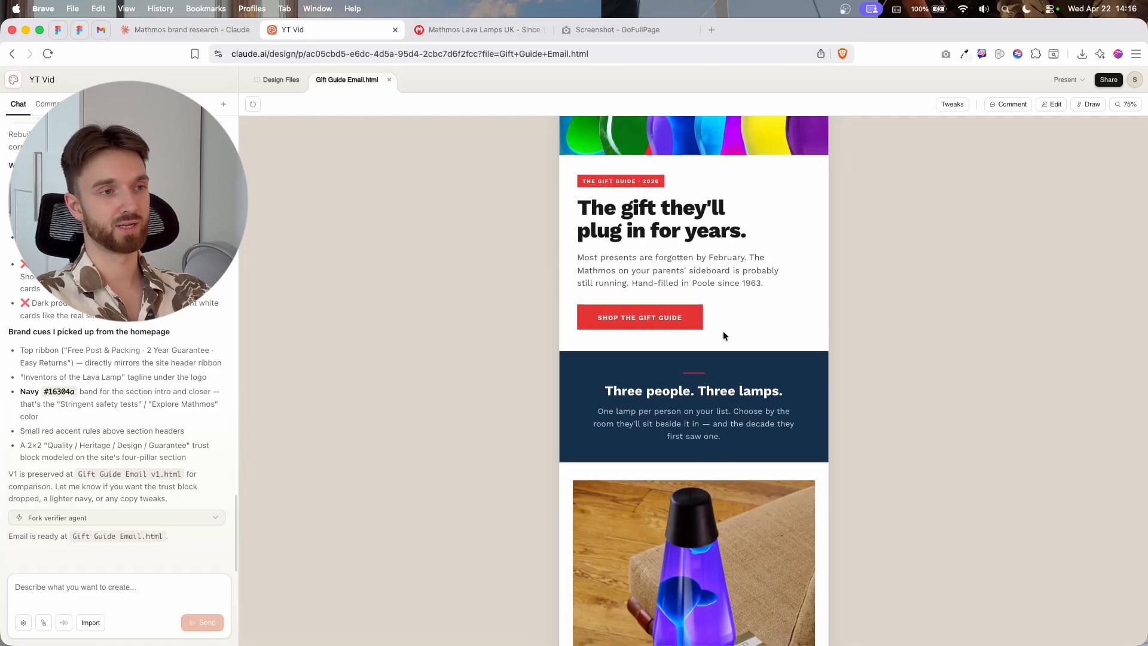
{"action": "scroll", "coordinate": [723, 335], "scroll_direction": "down", "scroll_amount": 4}
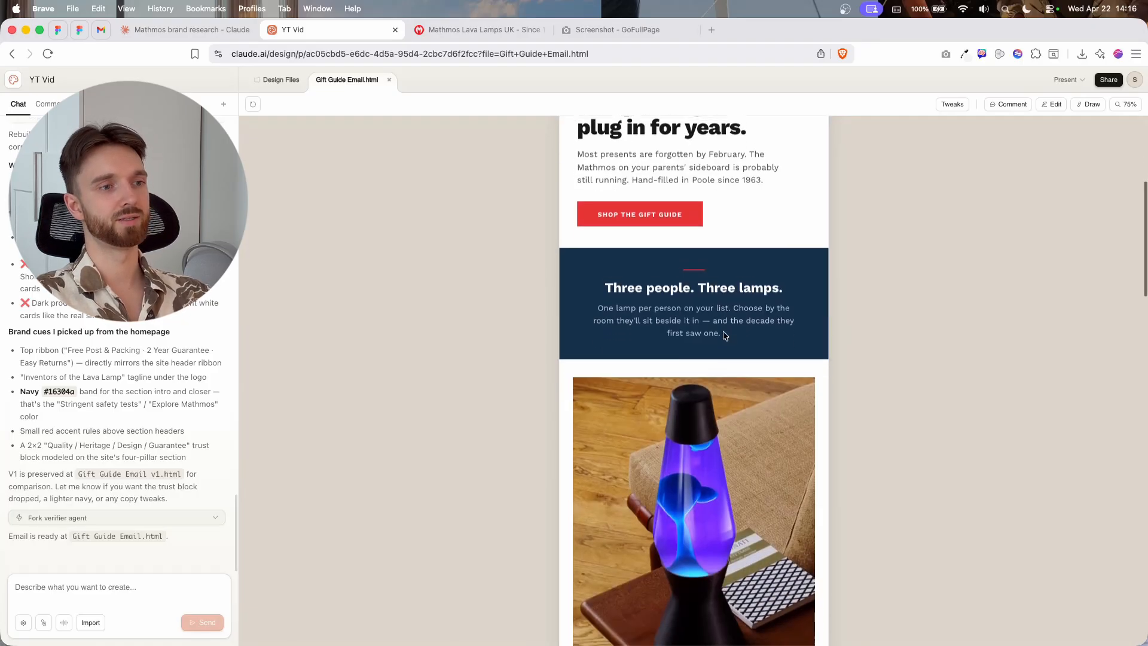
{"action": "left_click_drag", "start_coordinate": [632, 247], "coordinate": [746, 315]}
{"action": "left_click", "coordinate": [772, 346]}
- Examine the Astro, Telstar and Neo product cards, including the label line above the Astro heading
{"action": "scroll", "coordinate": [772, 347], "scroll_direction": "down", "scroll_amount": 6}
{"action": "scroll", "coordinate": [773, 347], "scroll_direction": "down", "scroll_amount": 5}
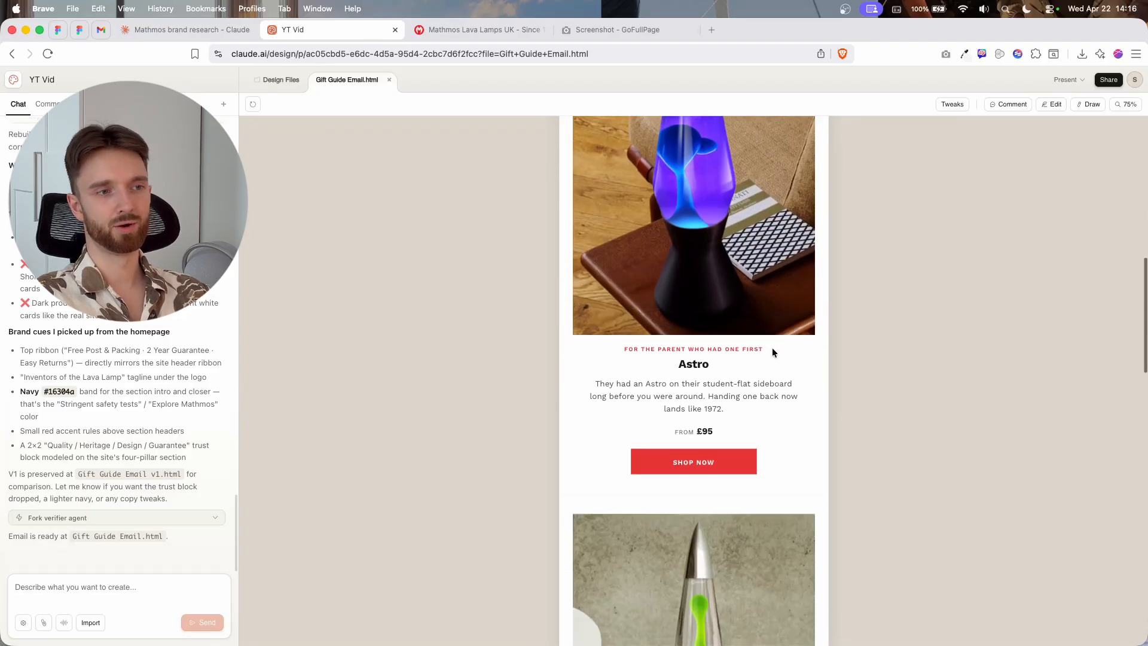
{"action": "scroll", "coordinate": [773, 347], "scroll_direction": "up", "scroll_amount": 2}
{"action": "left_click_drag", "start_coordinate": [625, 418], "coordinate": [766, 419]}
{"action": "left_click", "coordinate": [769, 418]}
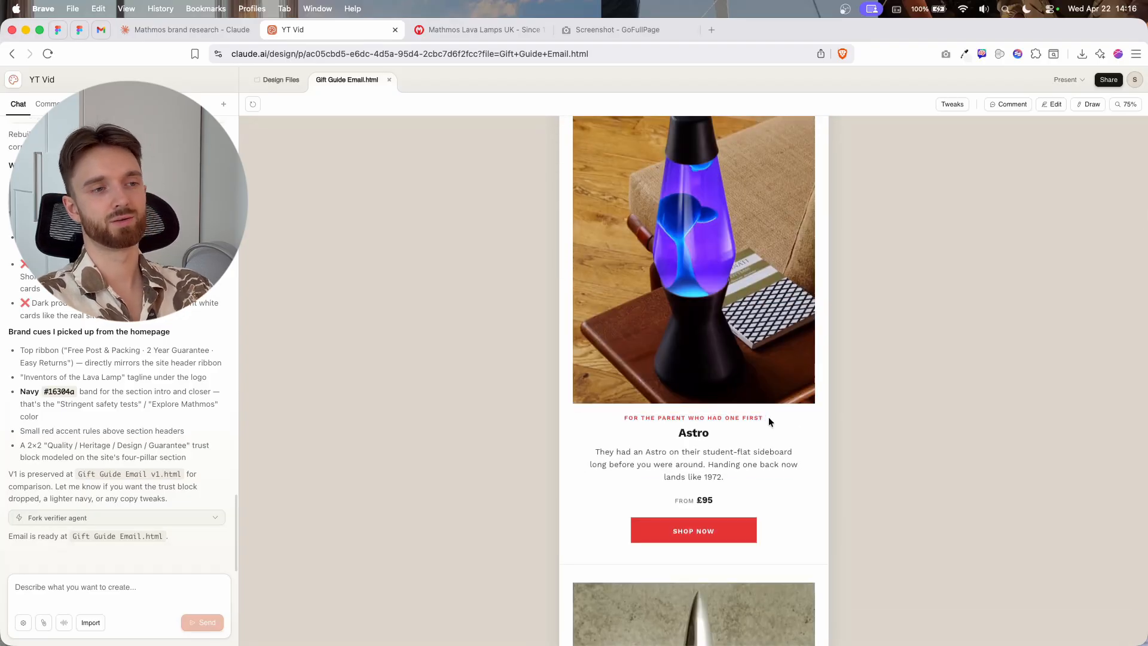
{"action": "scroll", "coordinate": [769, 418], "scroll_direction": "down", "scroll_amount": 15}
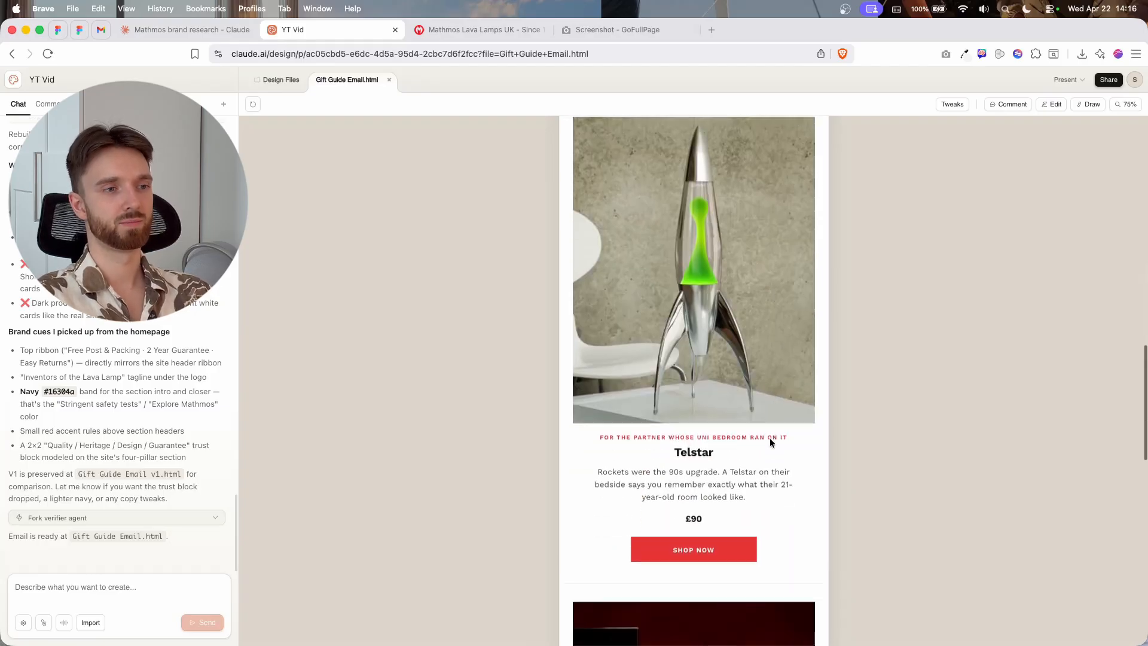
{"action": "scroll", "coordinate": [770, 442], "scroll_direction": "down", "scroll_amount": 16}
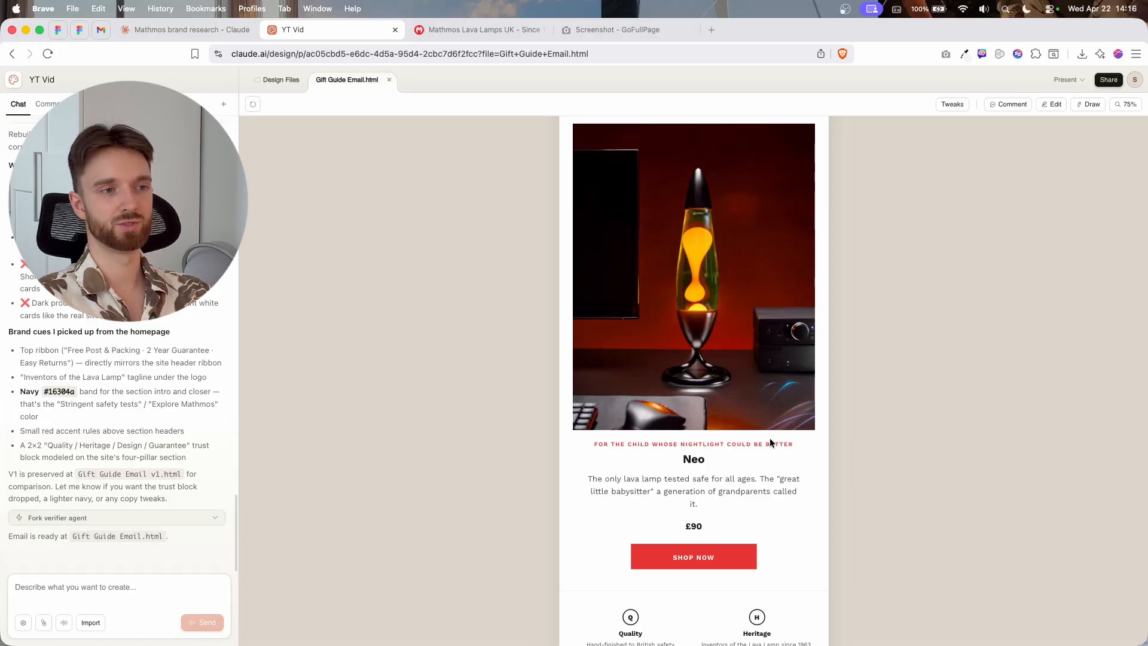
- Check the overall email layout once more and read Claude's chat notes on the Mathmos brand and its corrections
{"action": "scroll", "coordinate": [770, 443], "scroll_direction": "up", "scroll_amount": 20}
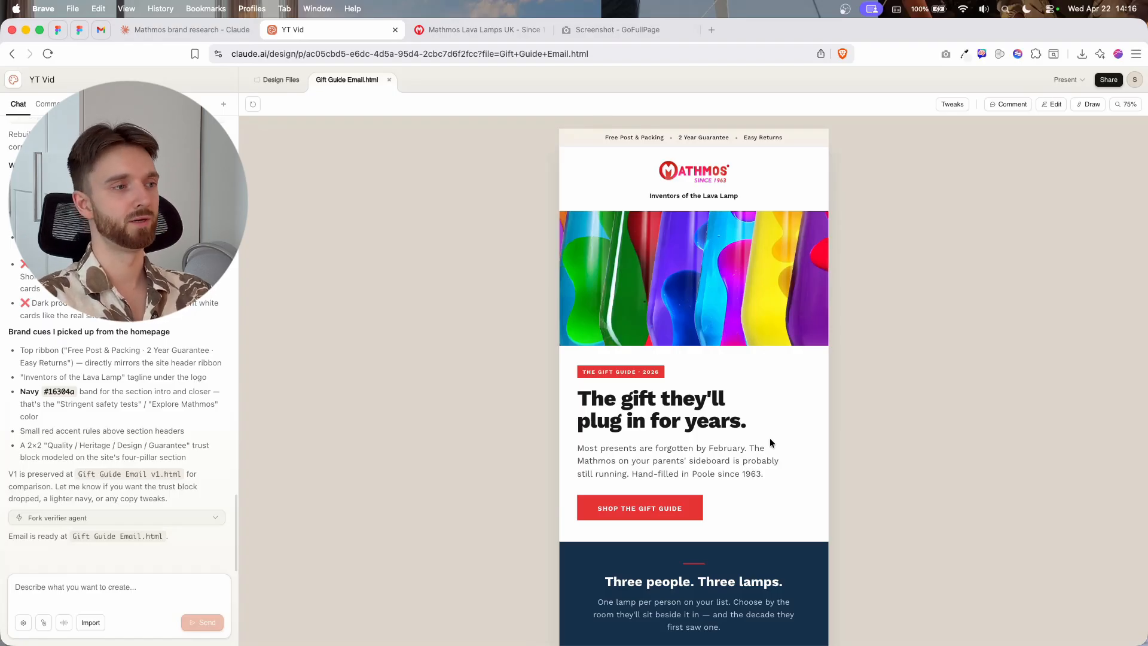
{"action": "scroll", "coordinate": [770, 443], "scroll_direction": "down", "scroll_amount": 8}
{"action": "scroll", "coordinate": [770, 442], "scroll_direction": "down", "scroll_amount": 10}
{"action": "scroll", "coordinate": [769, 442], "scroll_direction": "up", "scroll_amount": 20}
{"action": "scroll", "coordinate": [185, 342], "scroll_direction": "up", "scroll_amount": 3}
{"action": "scroll", "coordinate": [184, 340], "scroll_direction": "up", "scroll_amount": 3}
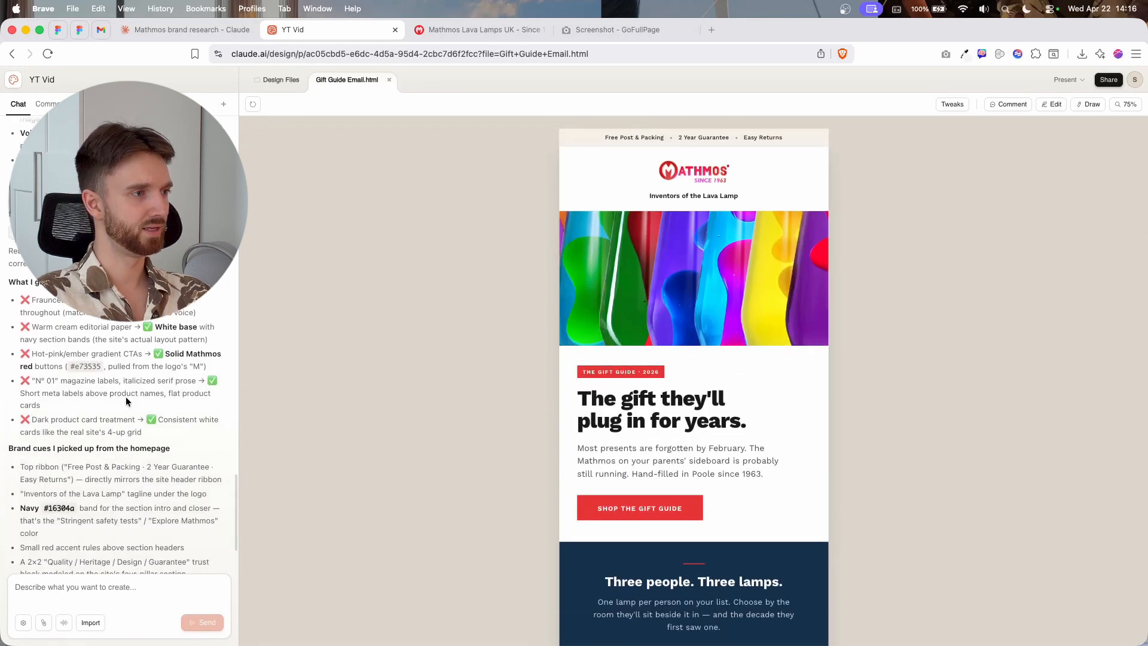
{"action": "scroll", "coordinate": [126, 401], "scroll_direction": "up", "scroll_amount": 6}
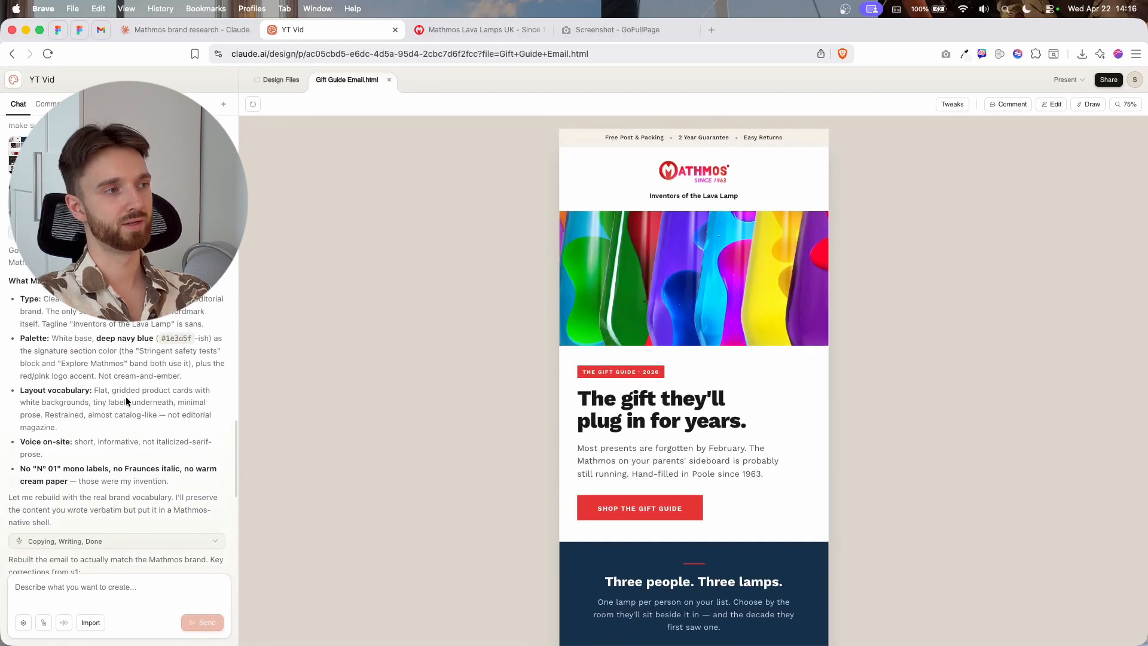
{"action": "scroll", "coordinate": [125, 401], "scroll_direction": "down", "scroll_amount": 10}
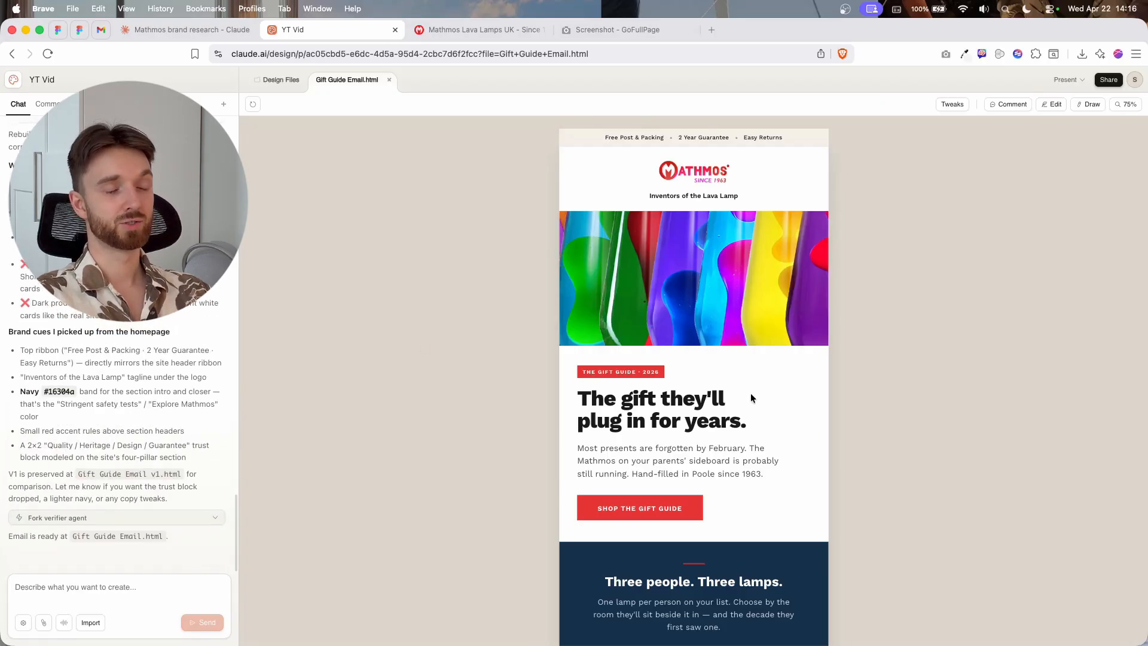
- Look at the commenting feature on the "Three people. Three lamps." section and close the empty comment
{"action": "left_click", "coordinate": [1009, 104]}
{"action": "scroll", "coordinate": [631, 464], "scroll_direction": "down", "scroll_amount": 1}
{"action": "scroll", "coordinate": [631, 465], "scroll_direction": "down", "scroll_amount": 3}
{"action": "left_click", "coordinate": [631, 465]}
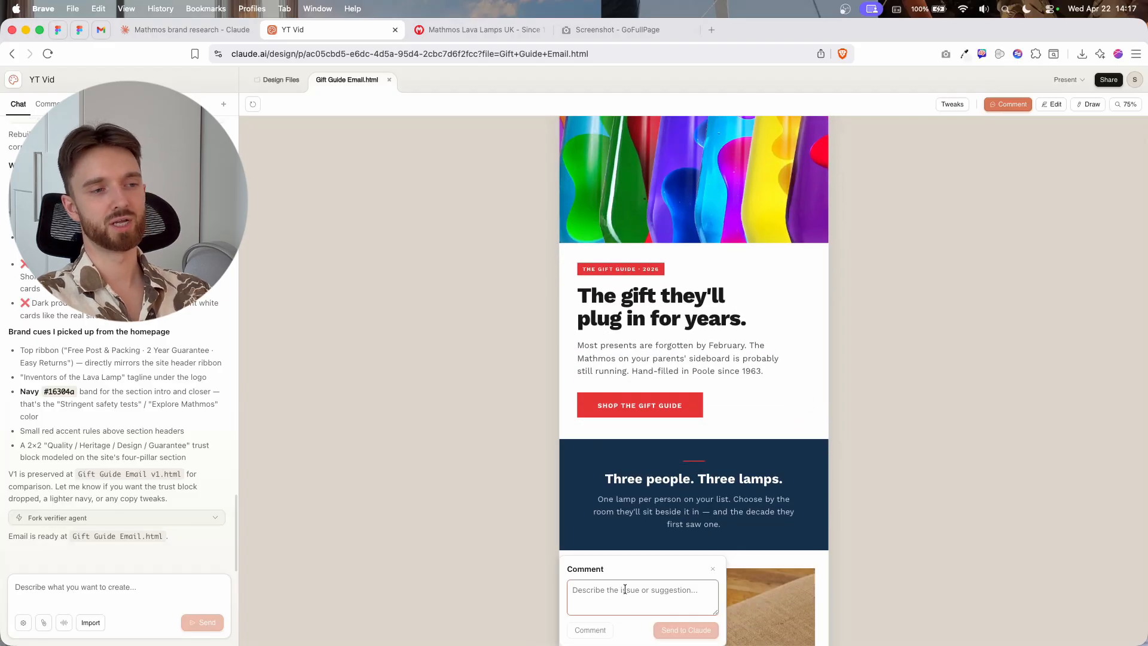
{"action": "left_click", "coordinate": [713, 568]}
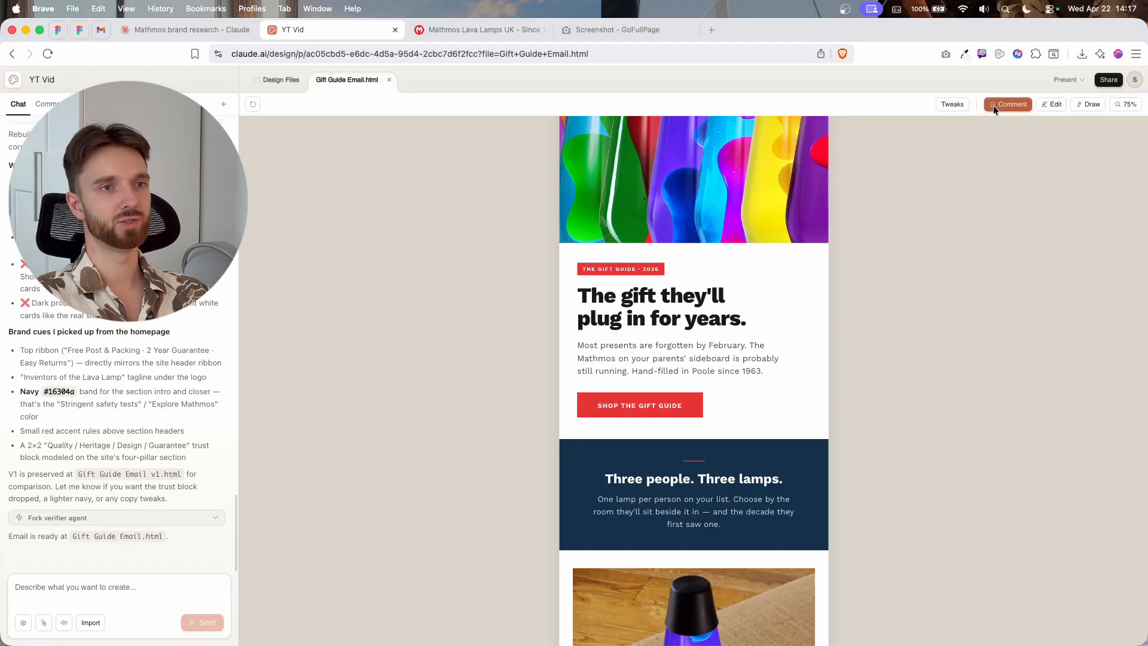
- Inspect the editable style properties of the "Inventors of the Lava Lamp" tagline and leave edit mode
{"action": "left_click", "coordinate": [1051, 104]}
{"action": "scroll", "coordinate": [824, 165], "scroll_direction": "up", "scroll_amount": 3}
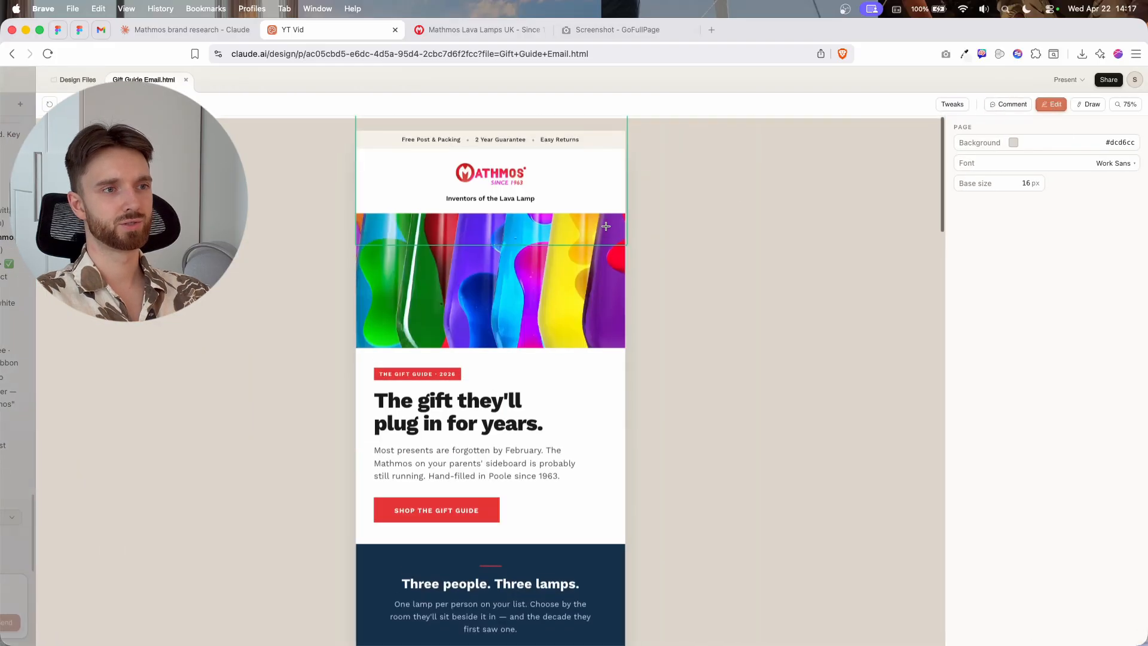
{"action": "left_click", "coordinate": [462, 197]}
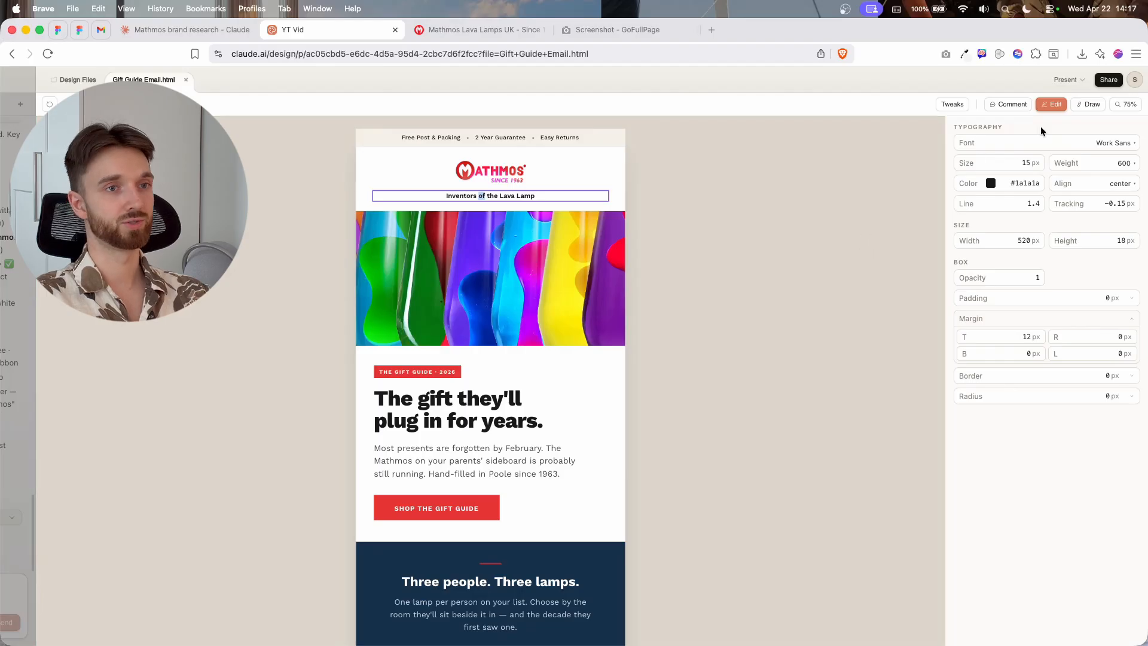
{"action": "left_click", "coordinate": [1053, 105]}
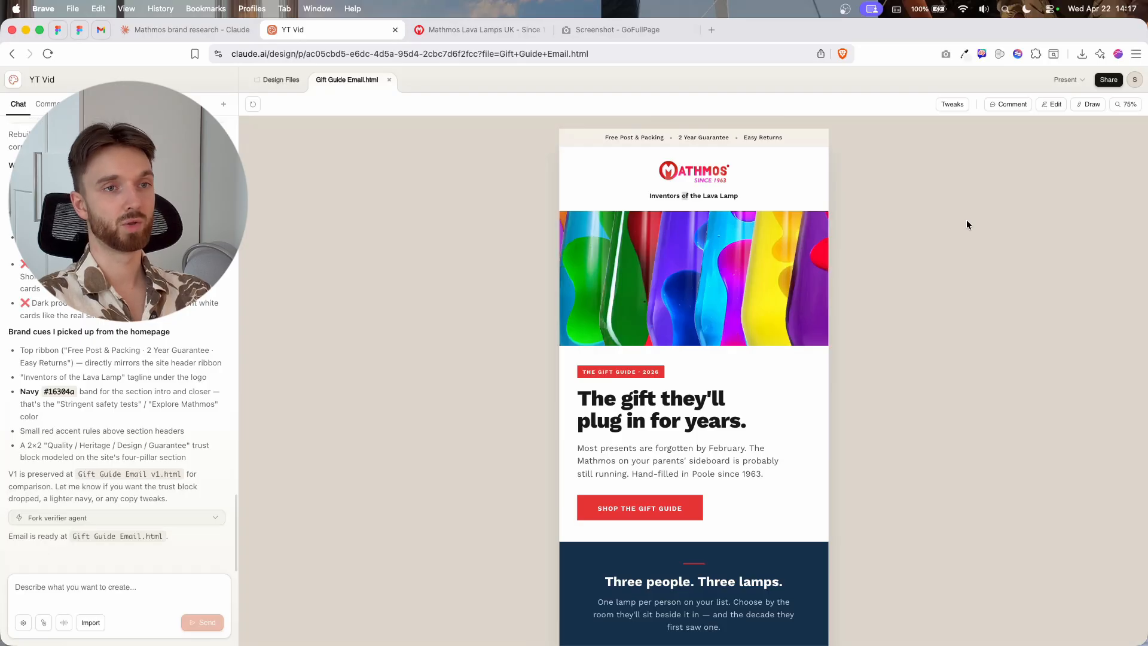
- Export the email design as standalone HTML
{"action": "left_click", "coordinate": [1108, 80]}
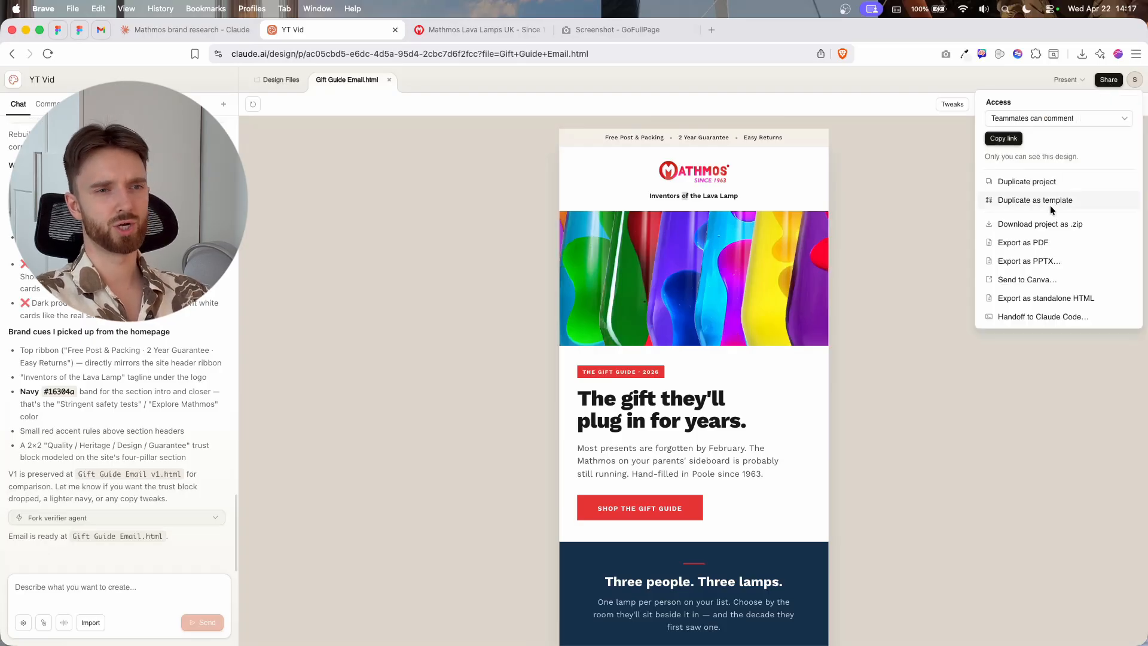
{"action": "left_click", "coordinate": [1036, 298]}
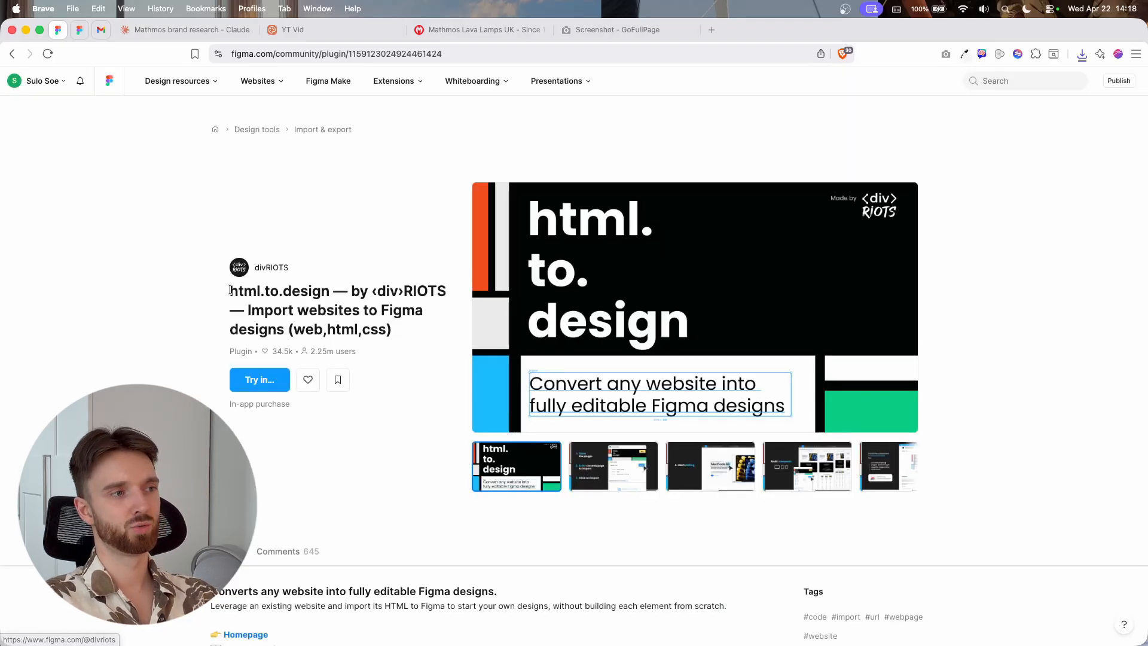
- Read the title and description of the html.to.design plugin on its Figma community page
{"action": "left_click_drag", "start_coordinate": [230, 290], "coordinate": [328, 290]}
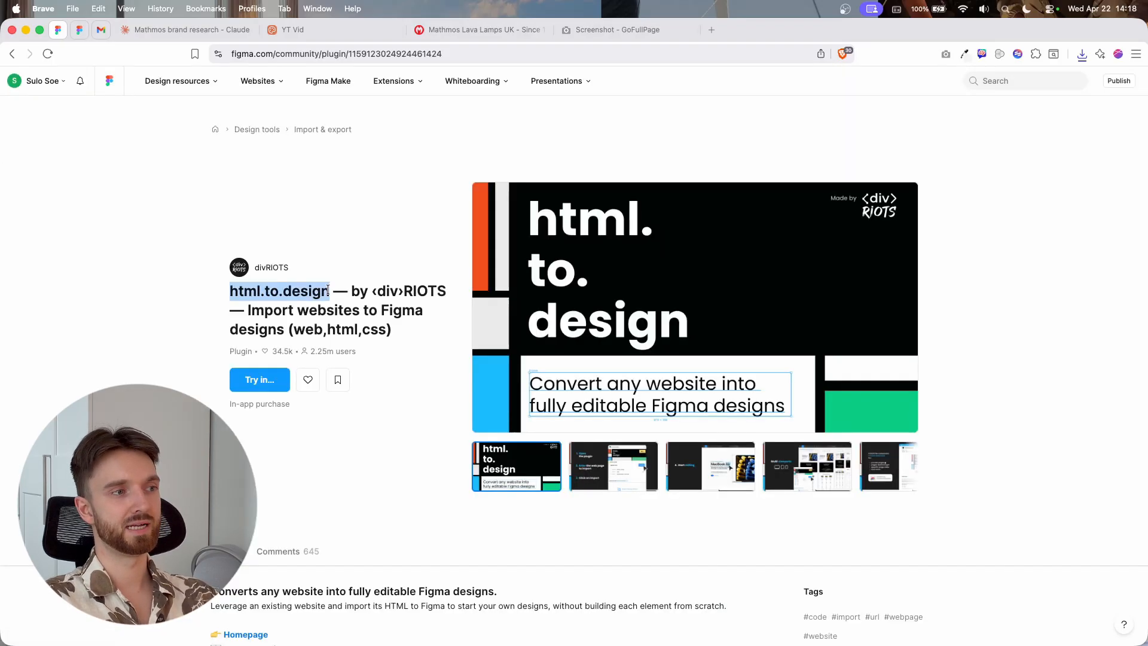
{"action": "left_click", "coordinate": [343, 304]}
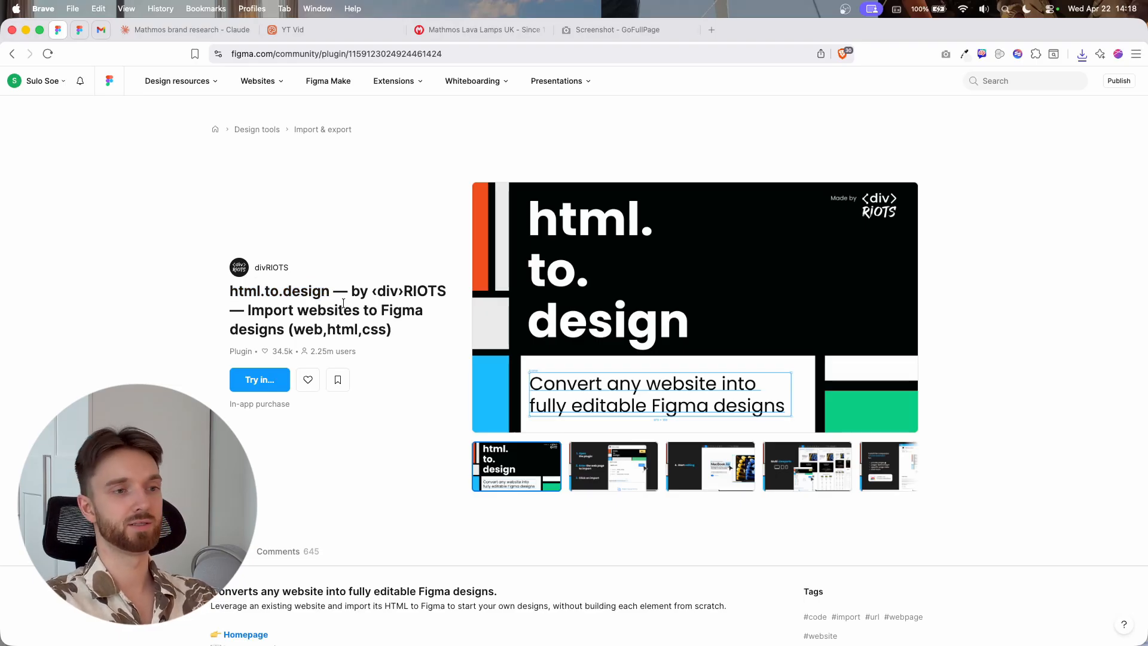
{"action": "triple_click", "coordinate": [343, 303]}
{"action": "left_click", "coordinate": [402, 325]}
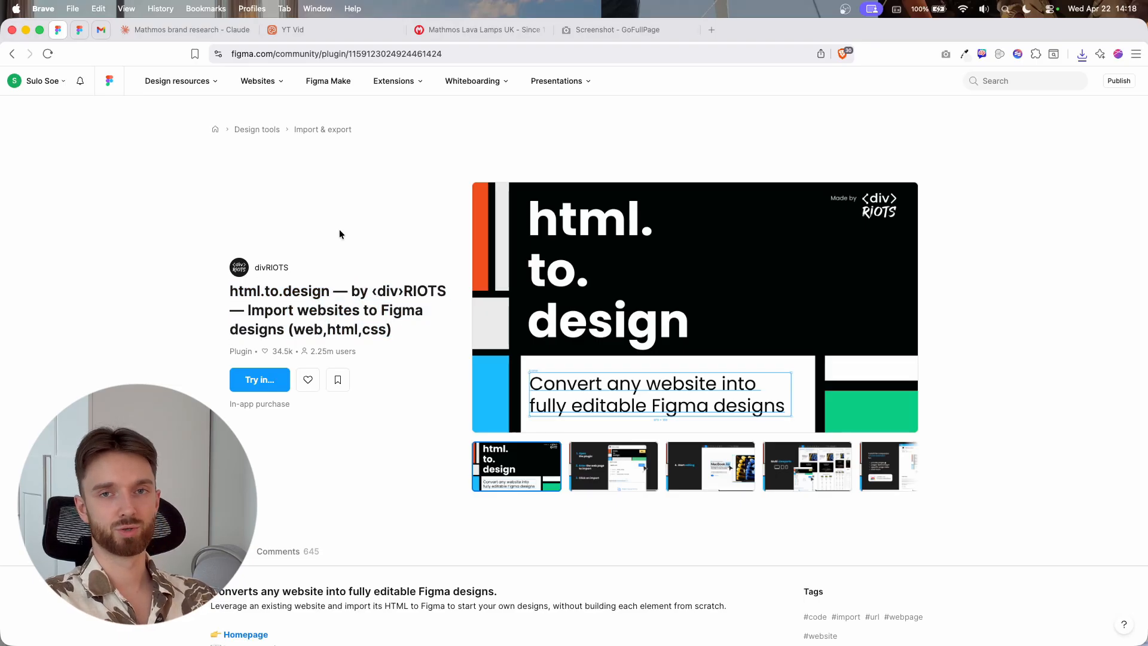
- Switch to the Claude Design Vid file in Figma and run the html.to.design plugin
{"action": "left_click", "coordinate": [79, 30]}
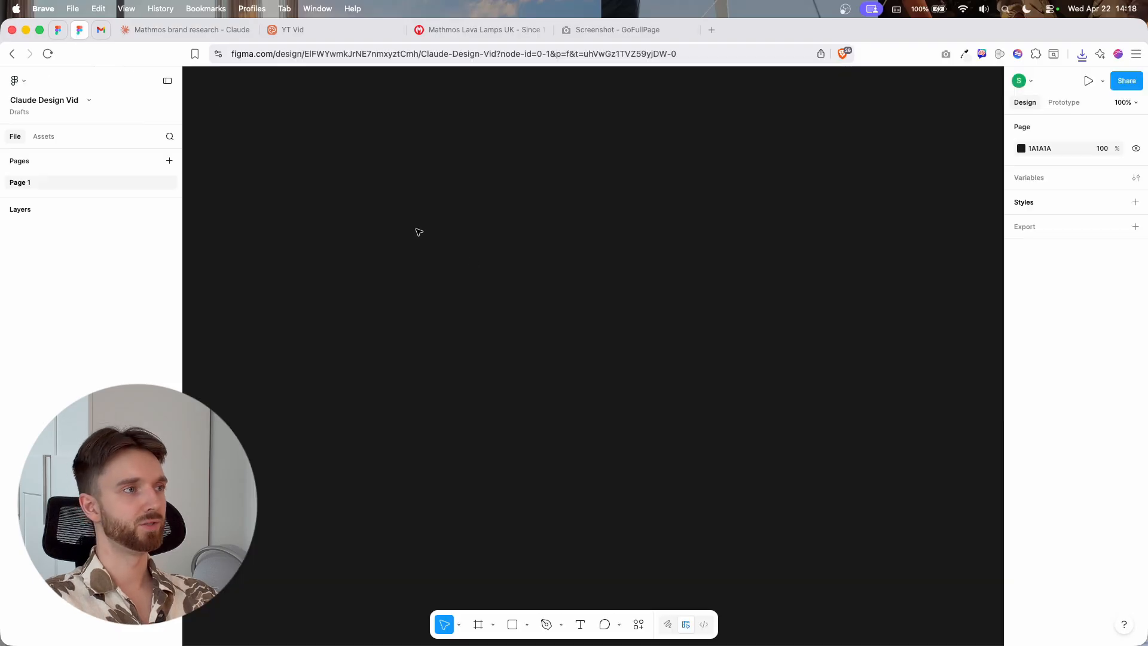
{"action": "right_click", "coordinate": [473, 264]}
{"action": "mouse_move", "coordinate": [523, 361]}
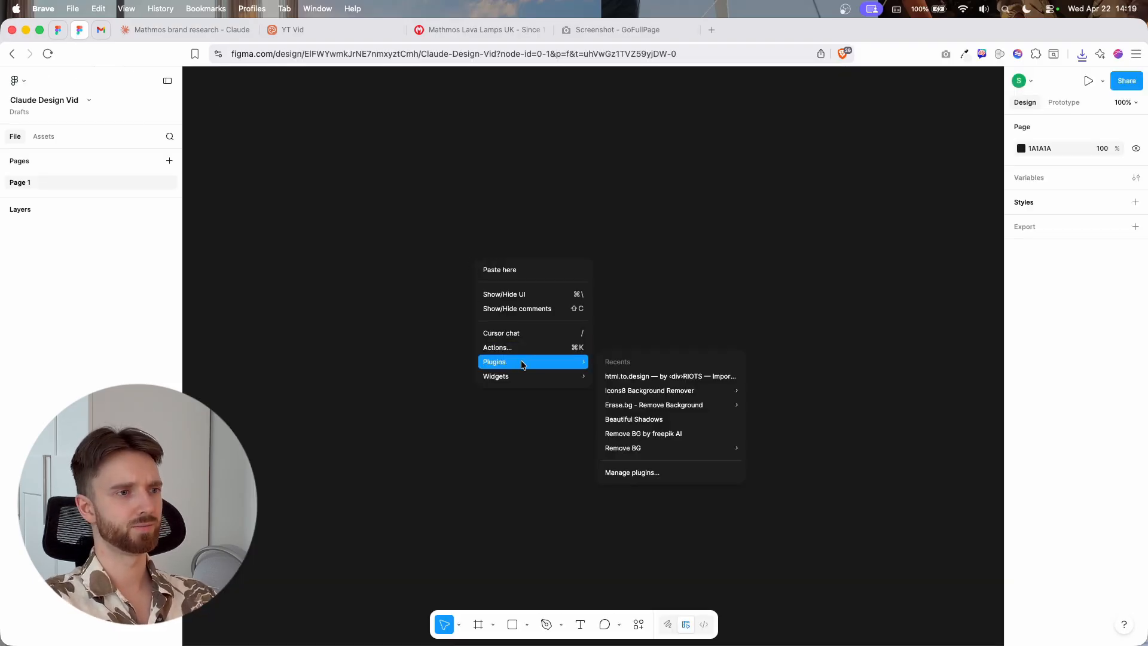
{"action": "left_click", "coordinate": [648, 382]}
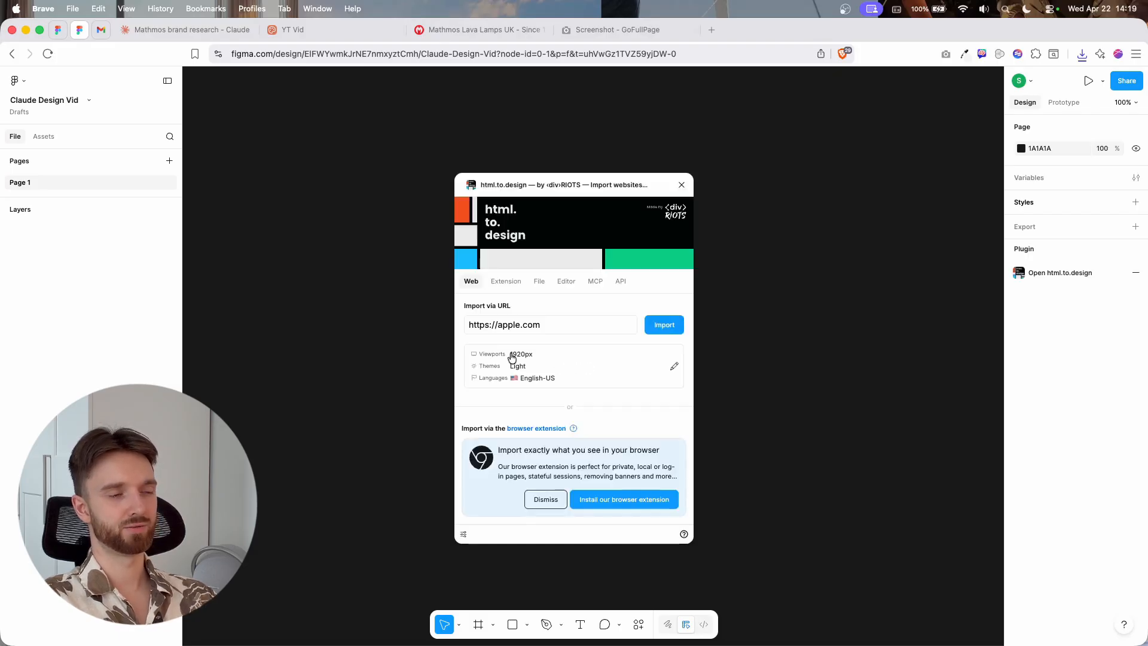
- Import the exported Mathmos Gift Guide Email HTML file with Autolayout enabled, and close the plugin
{"action": "left_click", "coordinate": [534, 284]}
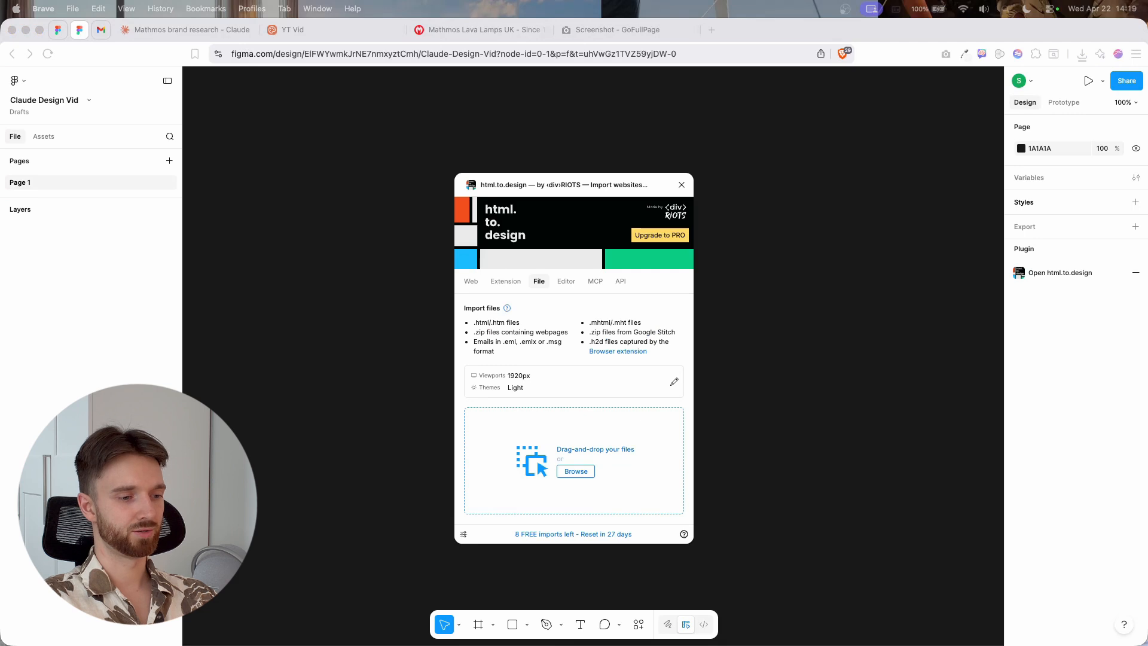
{"action": "left_click_drag", "start_coordinate": [584, 543], "coordinate": [577, 479]}
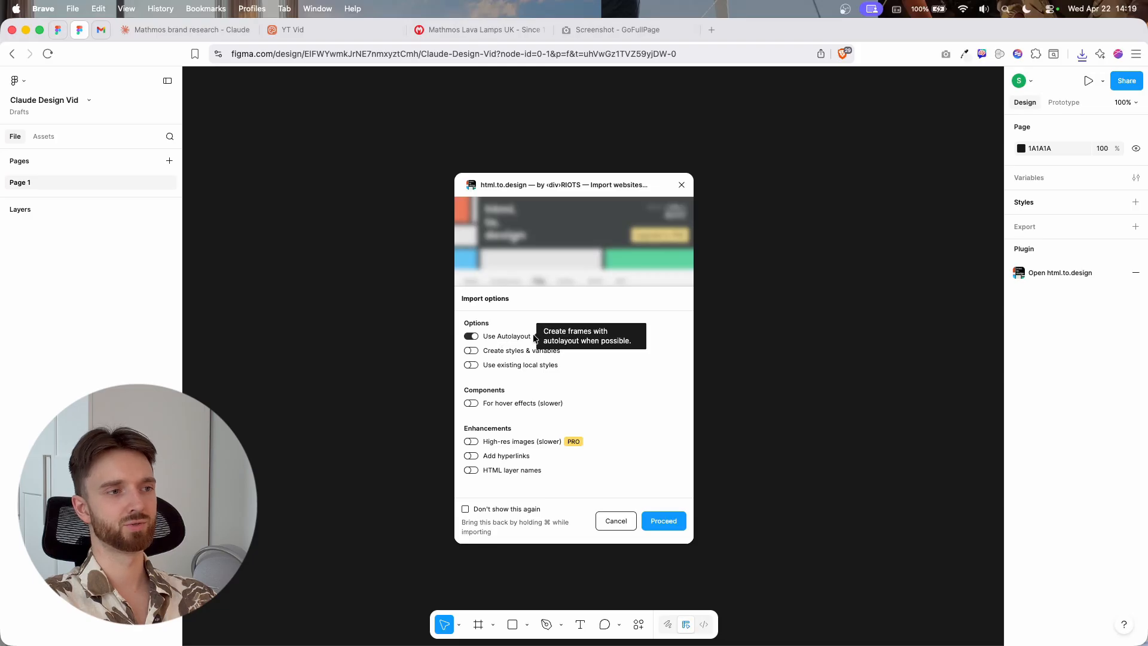
{"action": "left_click", "coordinate": [662, 520]}
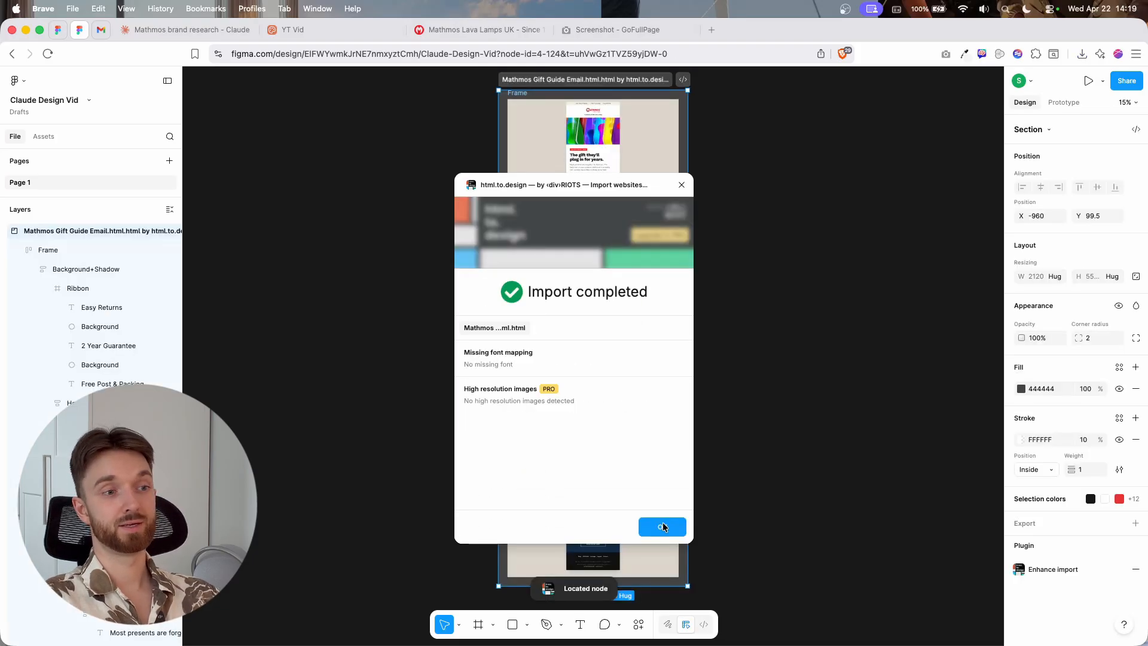
{"action": "left_click", "coordinate": [663, 526]}
{"action": "left_click", "coordinate": [764, 361]}
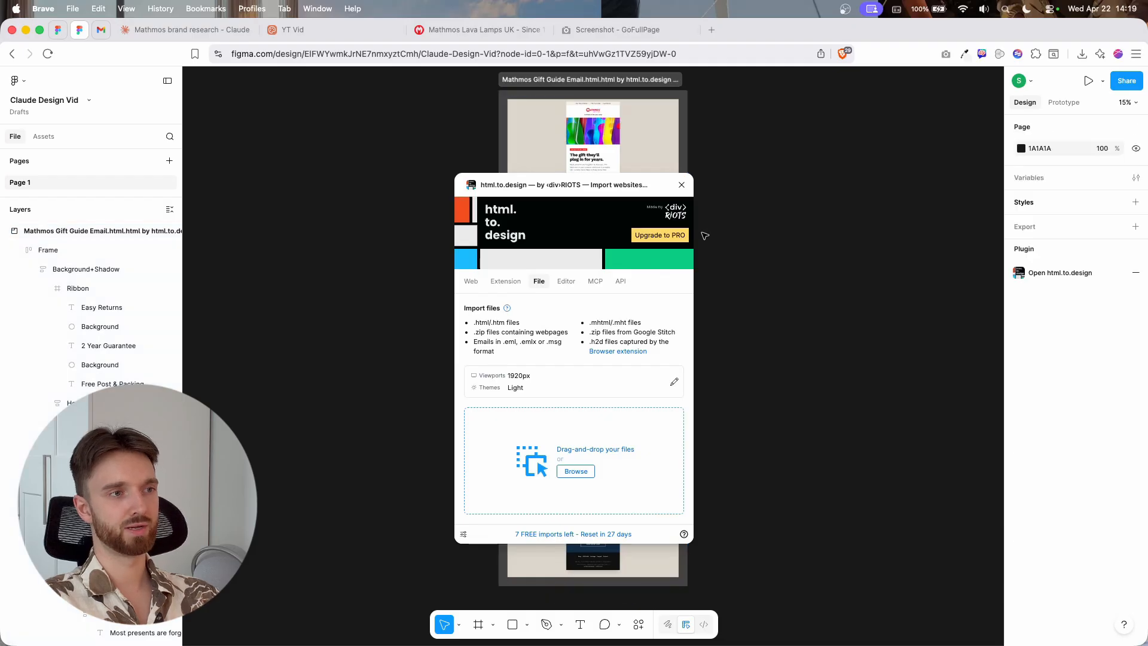
{"action": "left_click", "coordinate": [682, 185]}
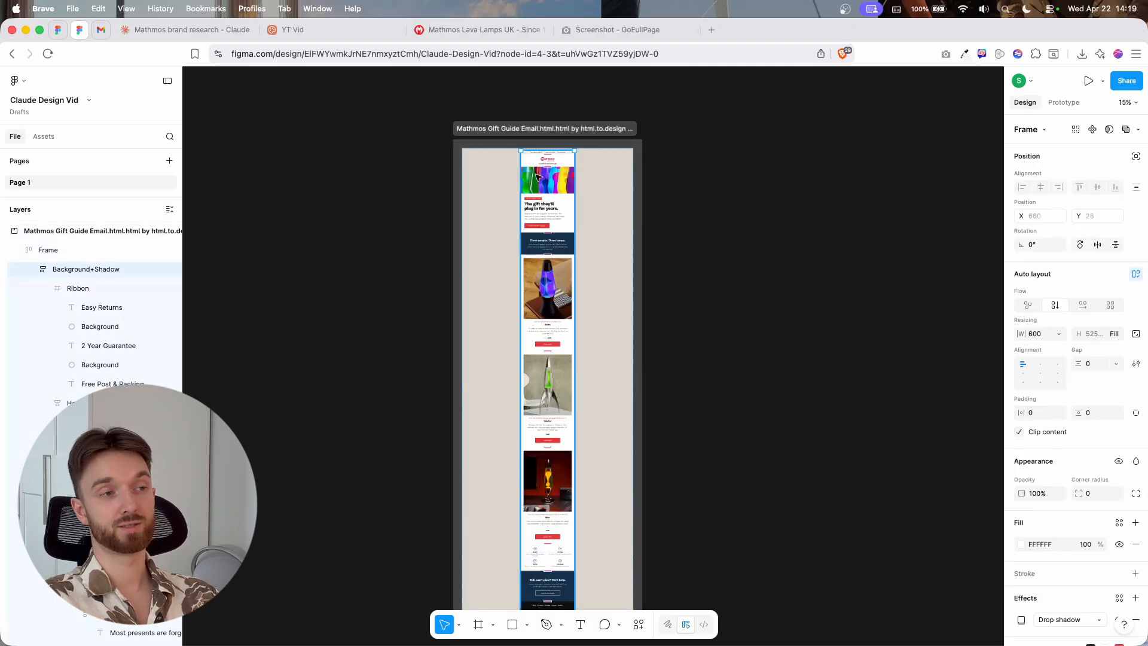
- Move the 600 px wide email frame out of the imported section onto the empty canvas and delete the leftover section
{"action": "left_click_drag", "start_coordinate": [534, 166], "coordinate": [796, 157]}
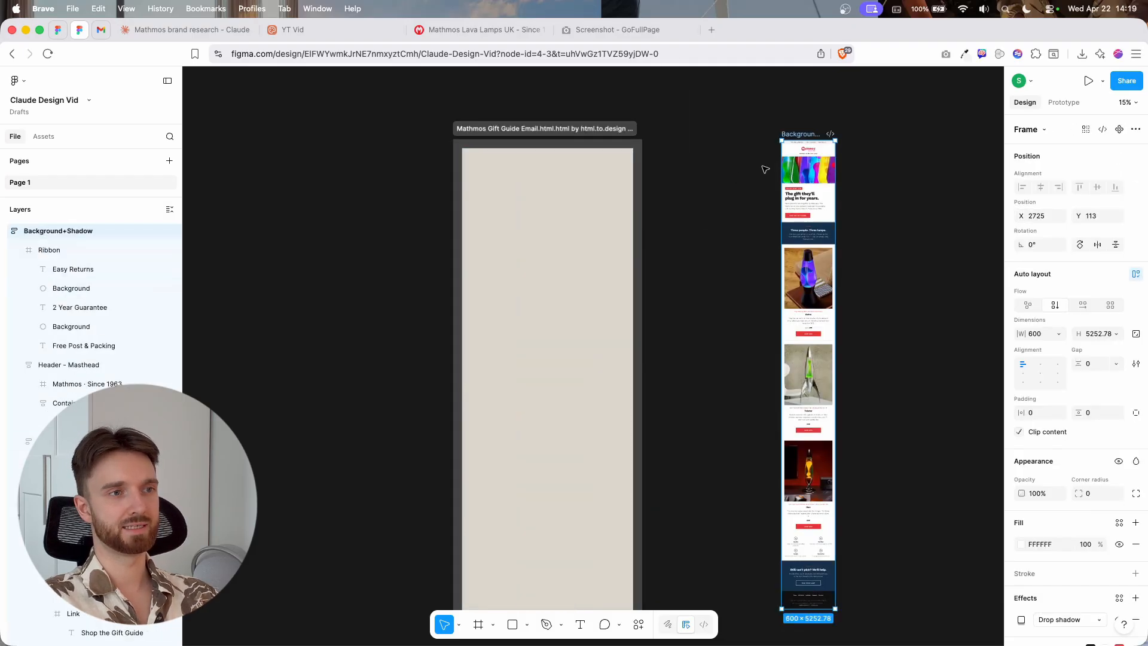
{"action": "left_click", "coordinate": [707, 165]}
{"action": "left_click", "coordinate": [568, 141]}
{"action": "key", "text": "Delete"}
{"action": "scroll", "coordinate": [802, 188], "scroll_direction": "right", "scroll_amount": 5}
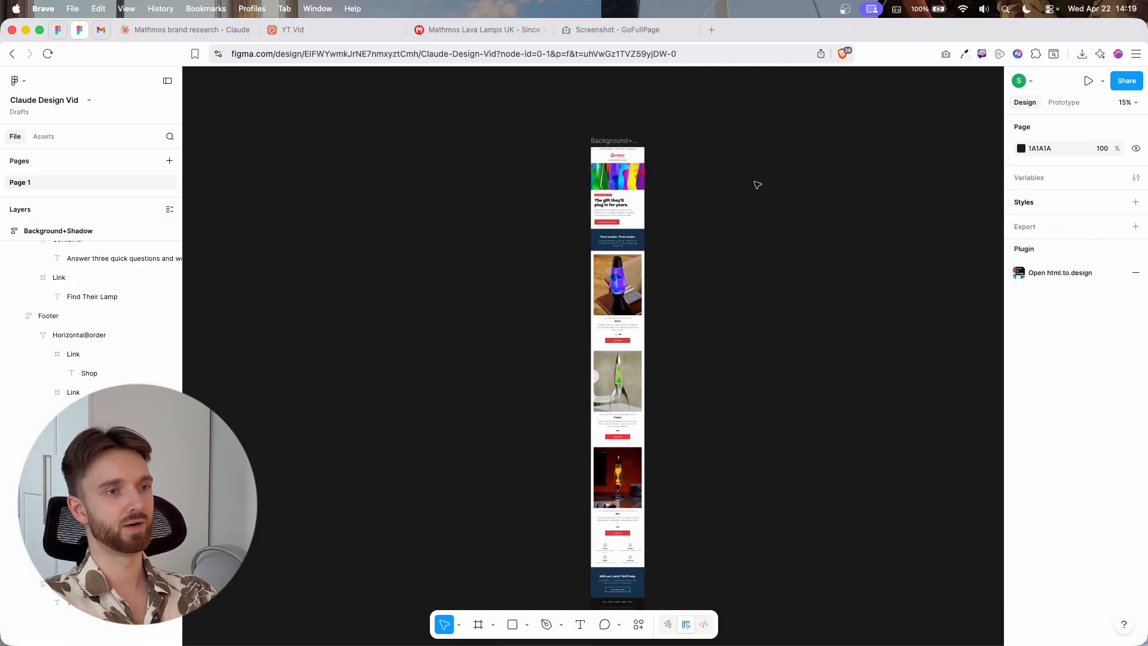
{"action": "scroll", "coordinate": [649, 165], "scroll_direction": "up", "scroll_amount": 5}
{"action": "scroll", "coordinate": [649, 166], "scroll_direction": "left", "scroll_amount": 3}
{"action": "scroll", "coordinate": [649, 166], "scroll_direction": "up", "scroll_amount": 2}
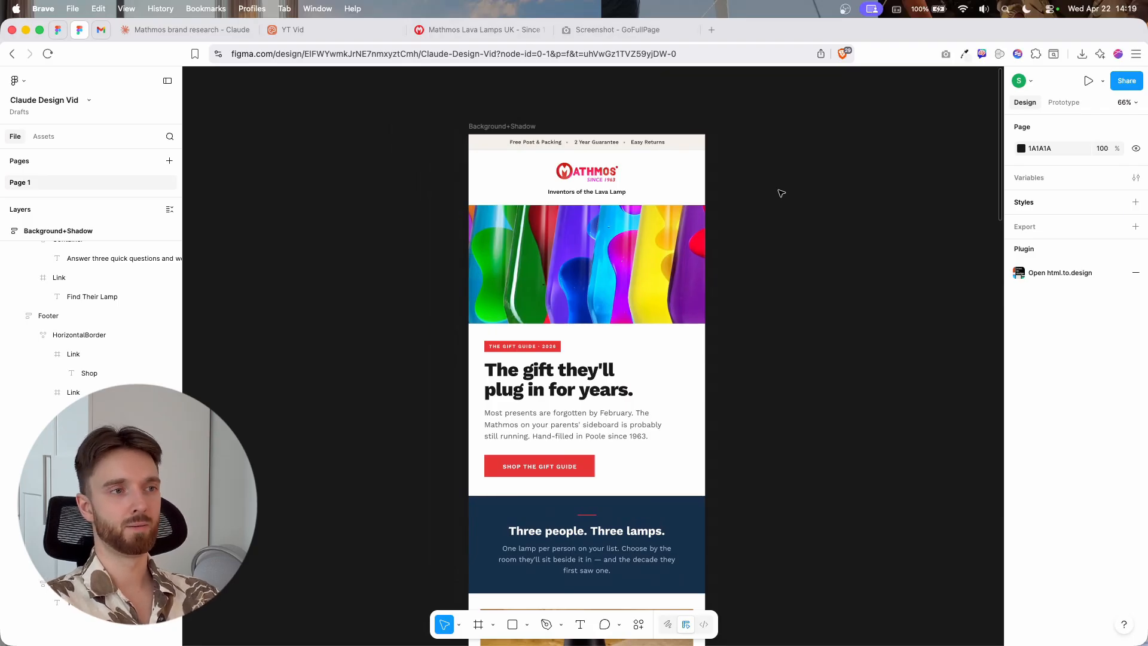
- Select the "Inventors of the Lava Lamp" tagline in the email header to check that it is editable text
{"action": "left_click", "coordinate": [598, 194]}
{"action": "scroll", "coordinate": [598, 195], "scroll_direction": "up", "scroll_amount": 5}
{"action": "scroll", "coordinate": [564, 195], "scroll_direction": "up", "scroll_amount": 2}
{"action": "double_click", "coordinate": [564, 195]}
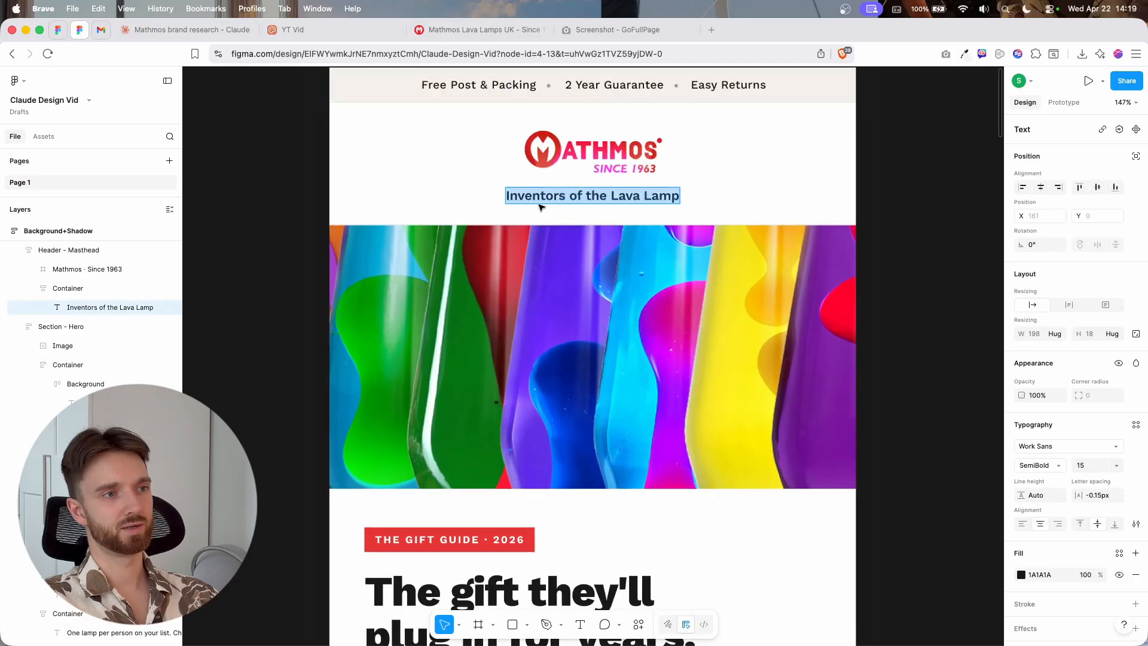
{"action": "left_click", "coordinate": [565, 197]}
{"action": "double_click", "coordinate": [565, 198]}
{"action": "left_click", "coordinate": [321, 206]}
{"action": "scroll", "coordinate": [320, 207], "scroll_direction": "down", "scroll_amount": 5}
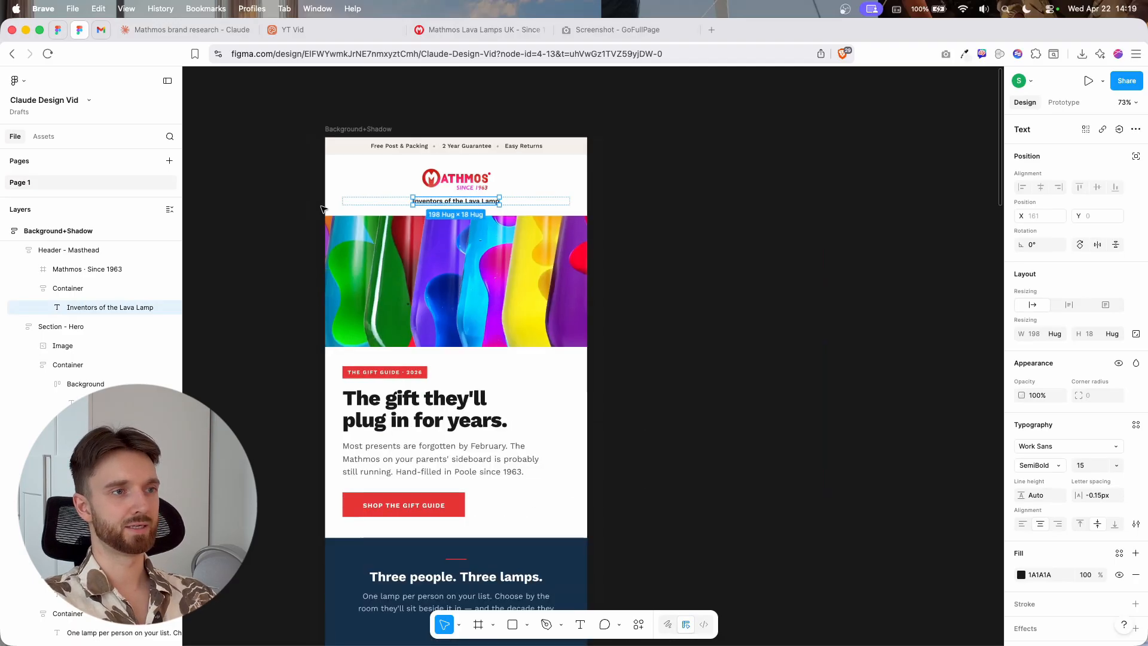
{"action": "left_click", "coordinate": [320, 207]}
- Try to enlarge the Mathmos logo in the email header and undo the change
{"action": "double_click", "coordinate": [461, 177]}
{"action": "left_click_drag", "start_coordinate": [494, 192], "coordinate": [529, 214]}
{"action": "key", "text": "super+z"}
{"action": "scroll", "coordinate": [584, 205], "scroll_direction": "down", "scroll_amount": 2}
{"action": "double_click", "coordinate": [583, 207]}
{"action": "left_click", "coordinate": [687, 246]}
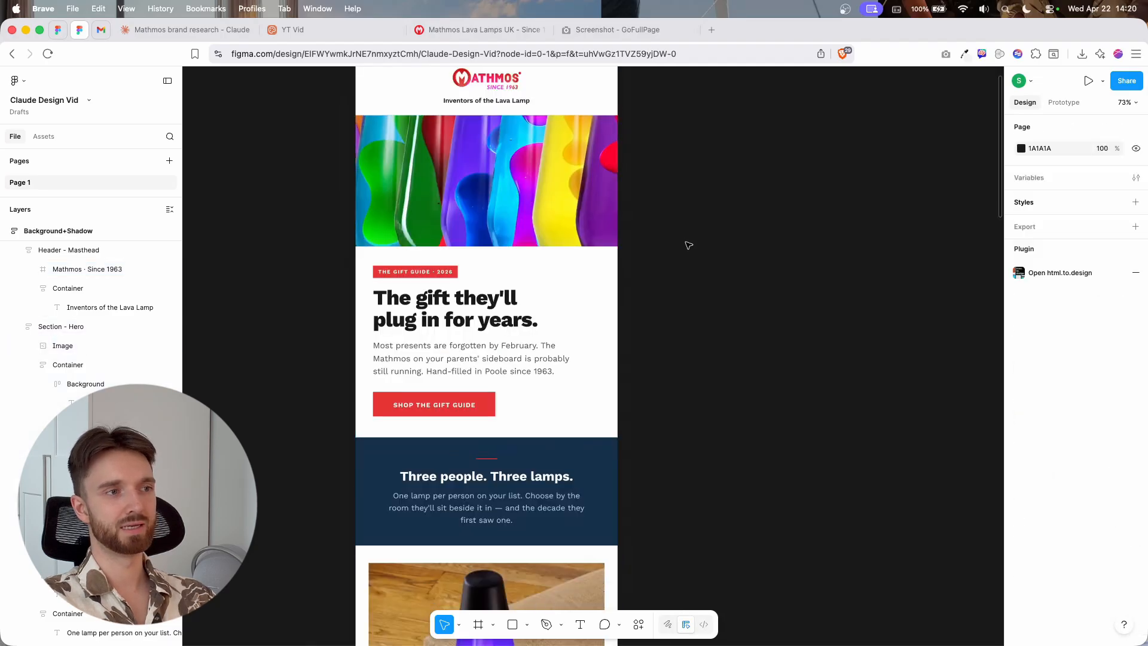
- Inspect the hero headline frame and the red divider line above "Three people. Three lamps." as separate layers
{"action": "scroll", "coordinate": [687, 245], "scroll_direction": "down", "scroll_amount": 2}
{"action": "scroll", "coordinate": [687, 246], "scroll_direction": "left", "scroll_amount": 2}
{"action": "double_click", "coordinate": [585, 222]}
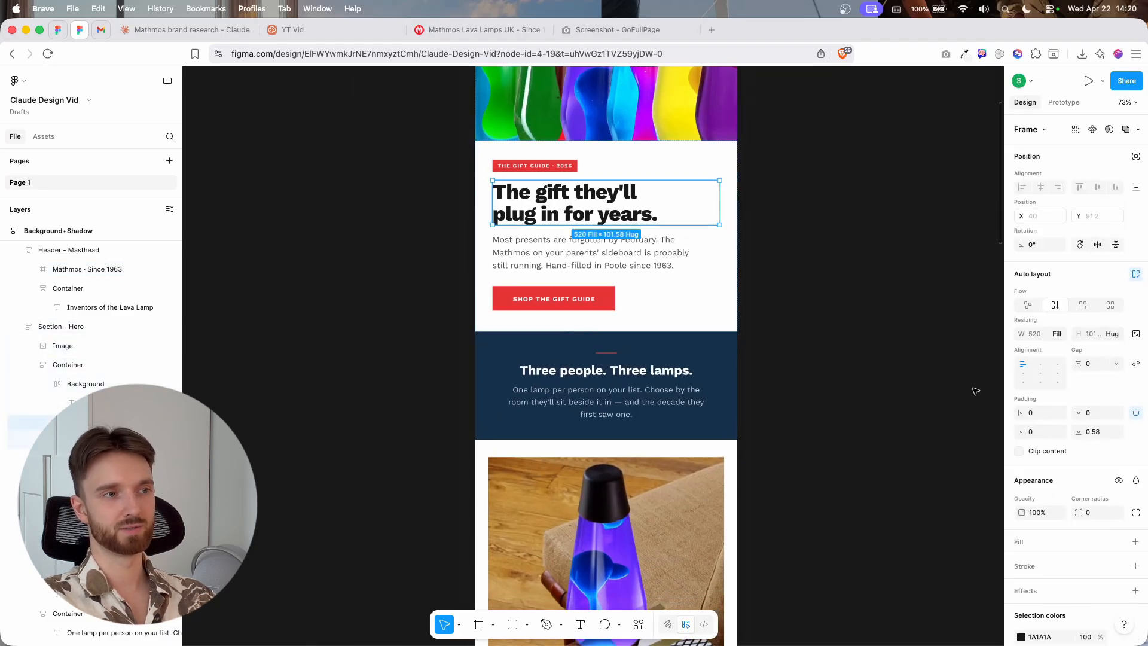
{"action": "left_click", "coordinate": [847, 363]}
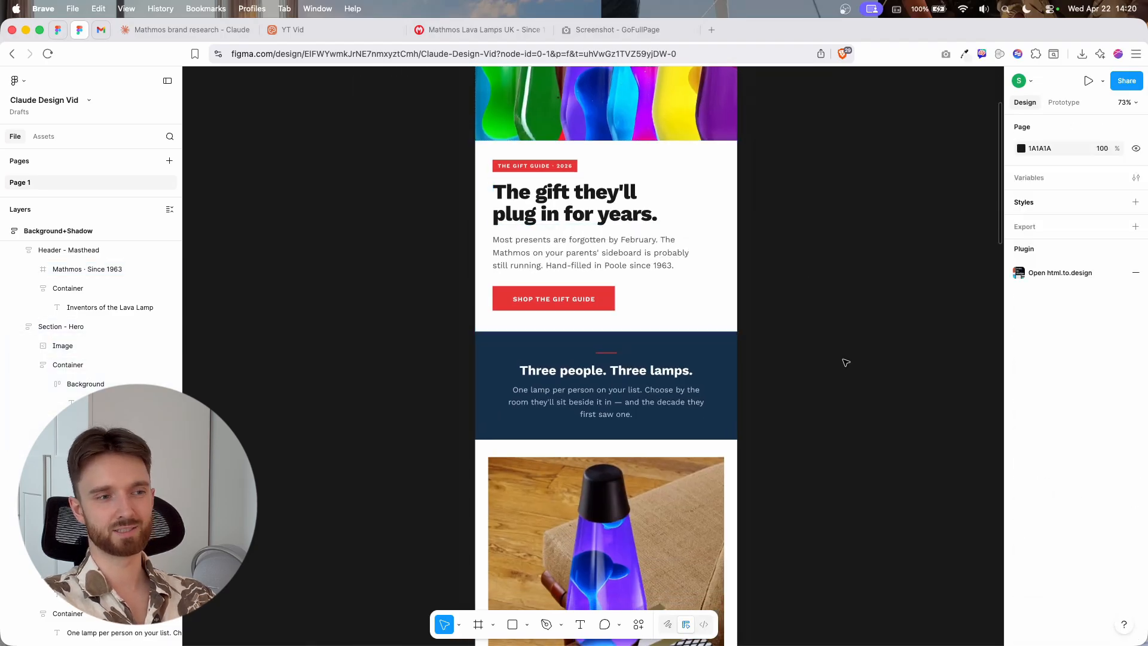
{"action": "left_click", "coordinate": [611, 352]}
{"action": "double_click", "coordinate": [615, 353]}
{"action": "scroll", "coordinate": [618, 353], "scroll_direction": "up", "scroll_amount": 3}
{"action": "scroll", "coordinate": [604, 359], "scroll_direction": "down", "scroll_amount": 2}
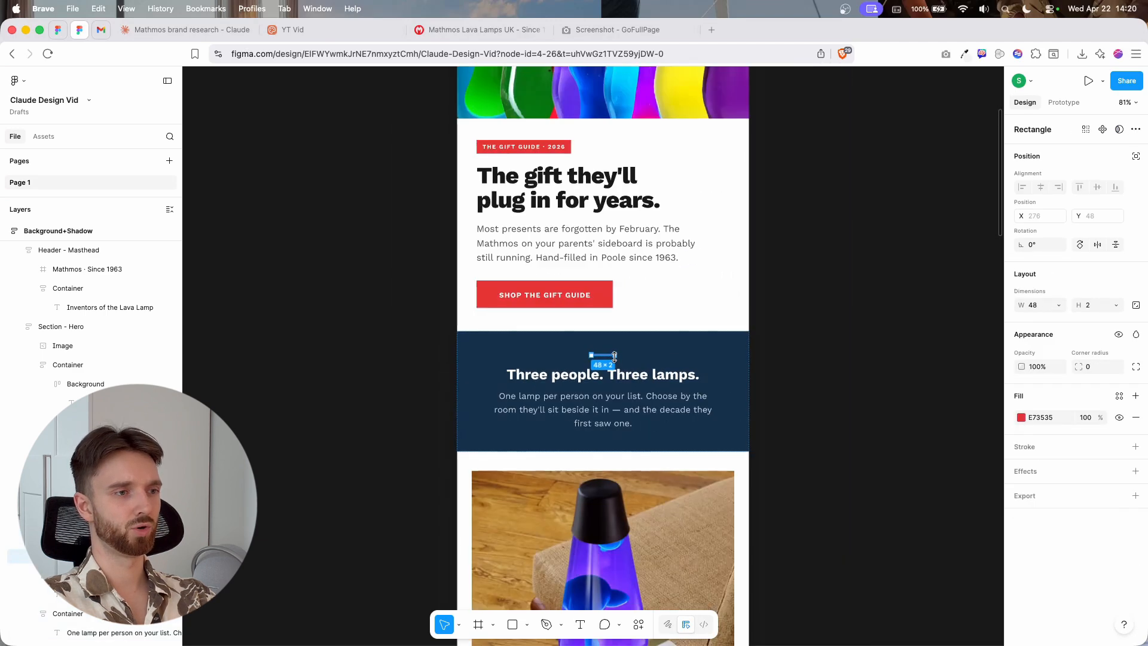
{"action": "left_click", "coordinate": [814, 344]}
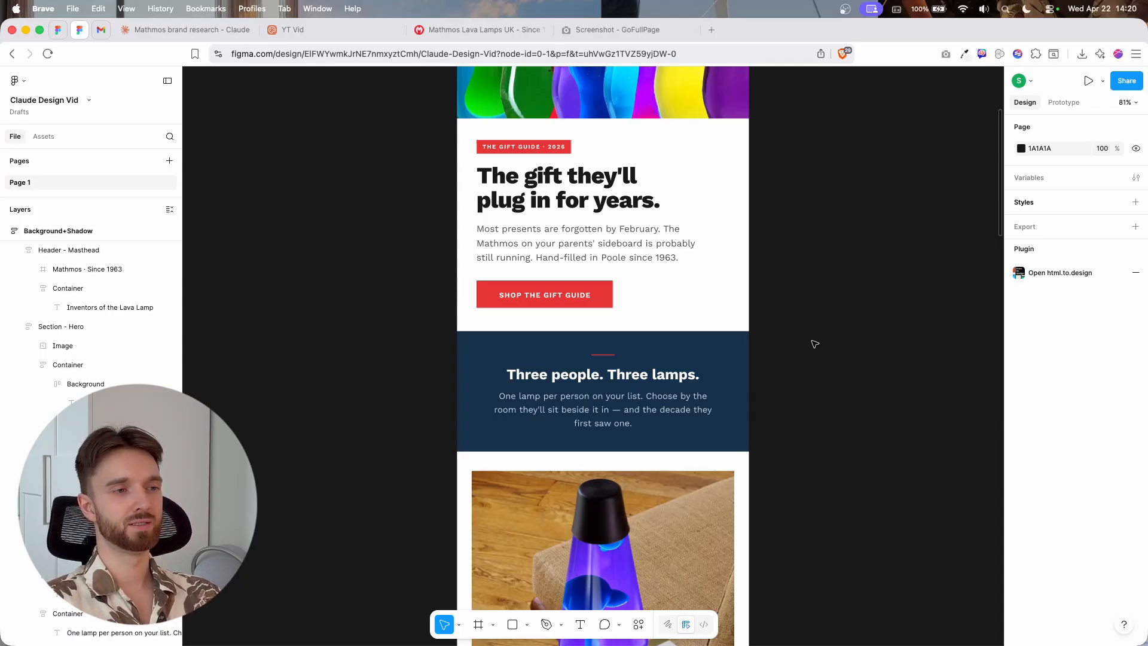
- Review the whole imported email layout from the header through the product sections to the trust row
{"action": "scroll", "coordinate": [815, 344], "scroll_direction": "down", "scroll_amount": 10}
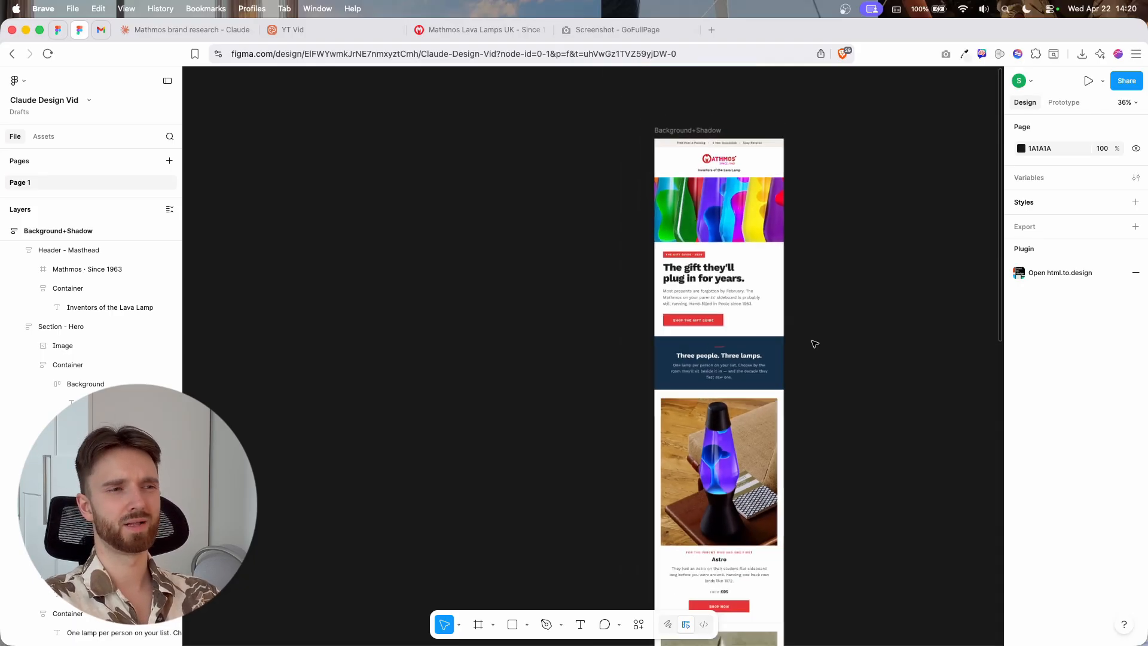
{"action": "scroll", "coordinate": [711, 397], "scroll_direction": "up", "scroll_amount": 4}
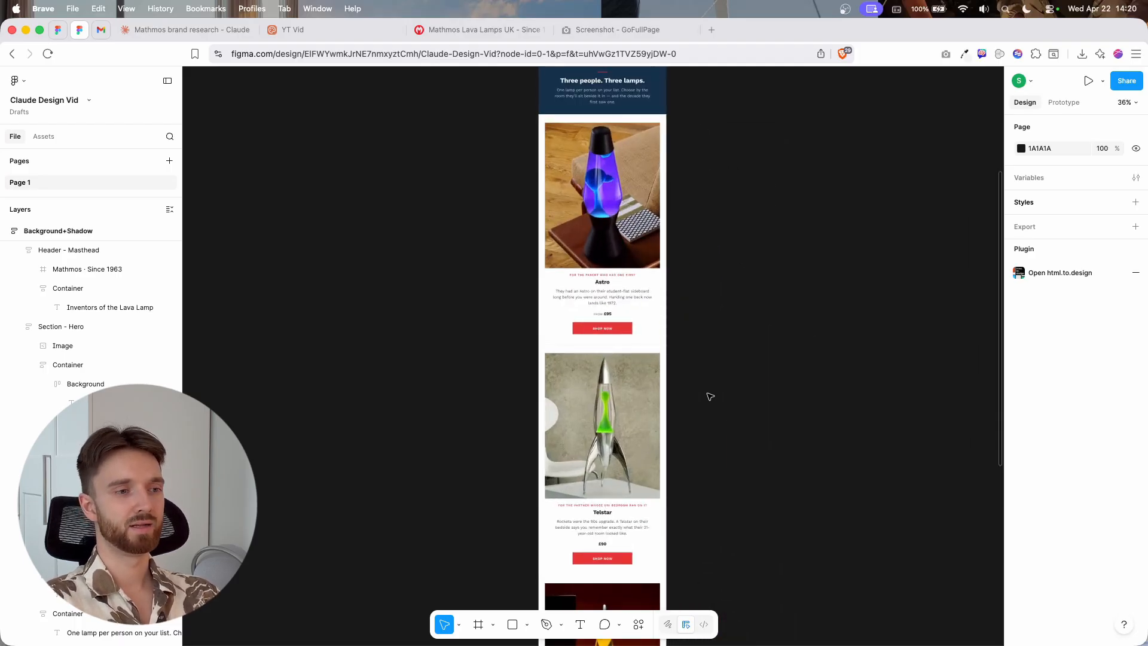
{"action": "scroll", "coordinate": [710, 396], "scroll_direction": "up", "scroll_amount": 8}
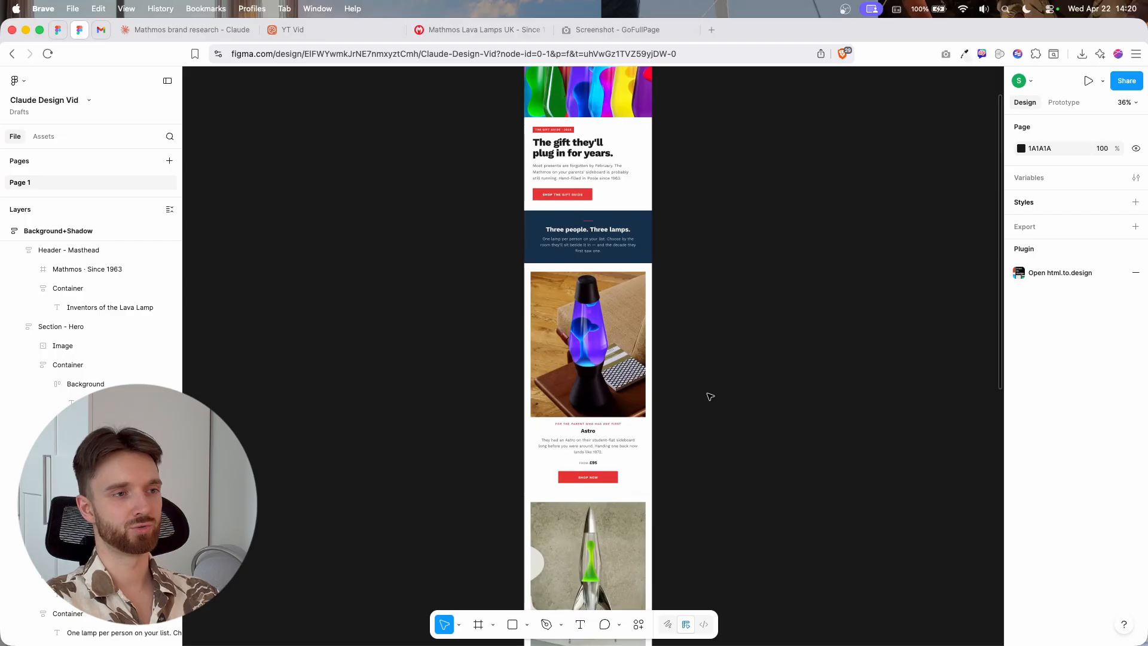
{"action": "scroll", "coordinate": [461, 386], "scroll_direction": "down", "scroll_amount": 10}
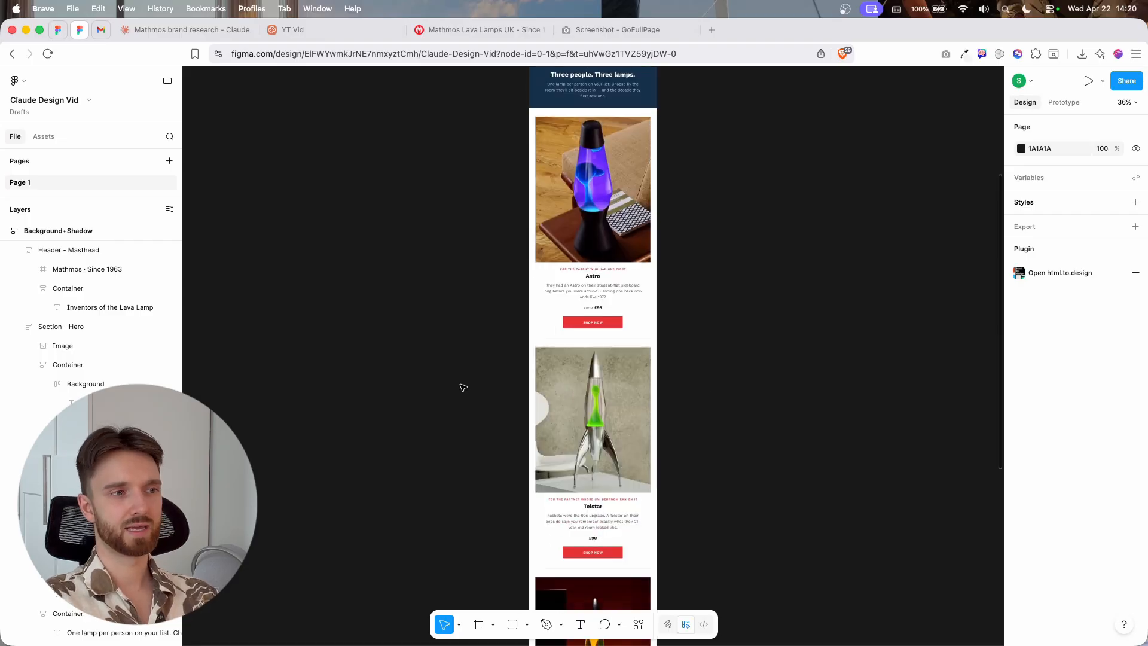
{"action": "scroll", "coordinate": [595, 410], "scroll_direction": "up", "scroll_amount": 5}
{"action": "scroll", "coordinate": [686, 365], "scroll_direction": "down", "scroll_amount": 3}
{"action": "scroll", "coordinate": [685, 365], "scroll_direction": "down", "scroll_amount": 5}
{"action": "scroll", "coordinate": [685, 365], "scroll_direction": "up", "scroll_amount": 5}
{"action": "scroll", "coordinate": [686, 365], "scroll_direction": "down", "scroll_amount": 4}
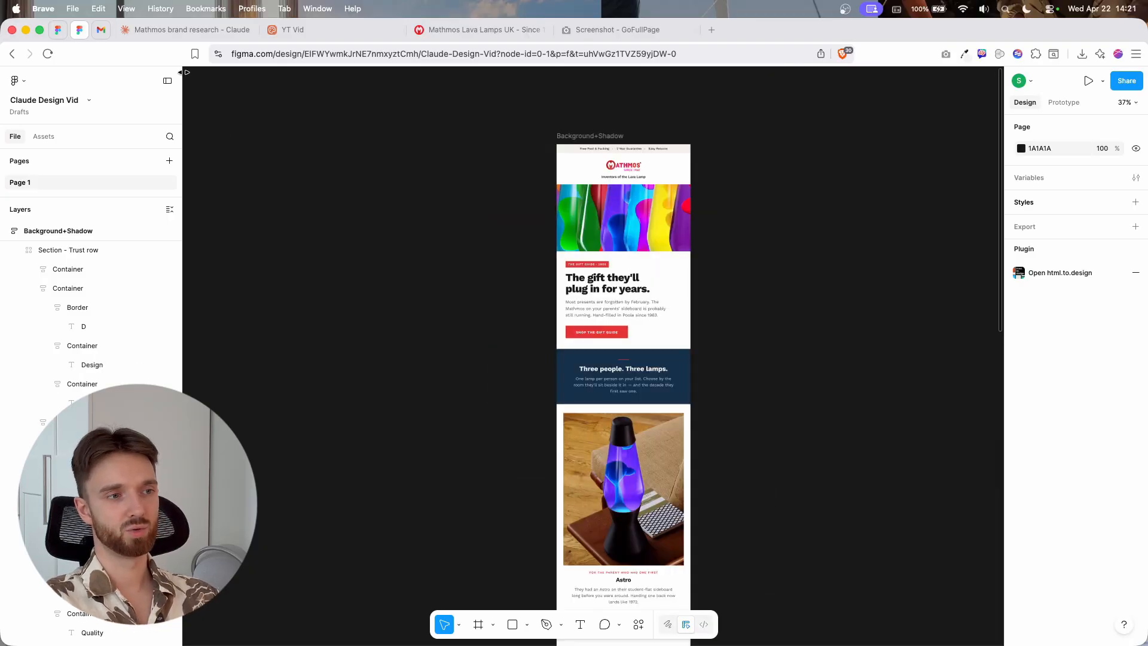
- Switch to Gmail and review the existing Mathmos Clear/White Astro promotional email for comparison
{"action": "left_click", "coordinate": [102, 31]}
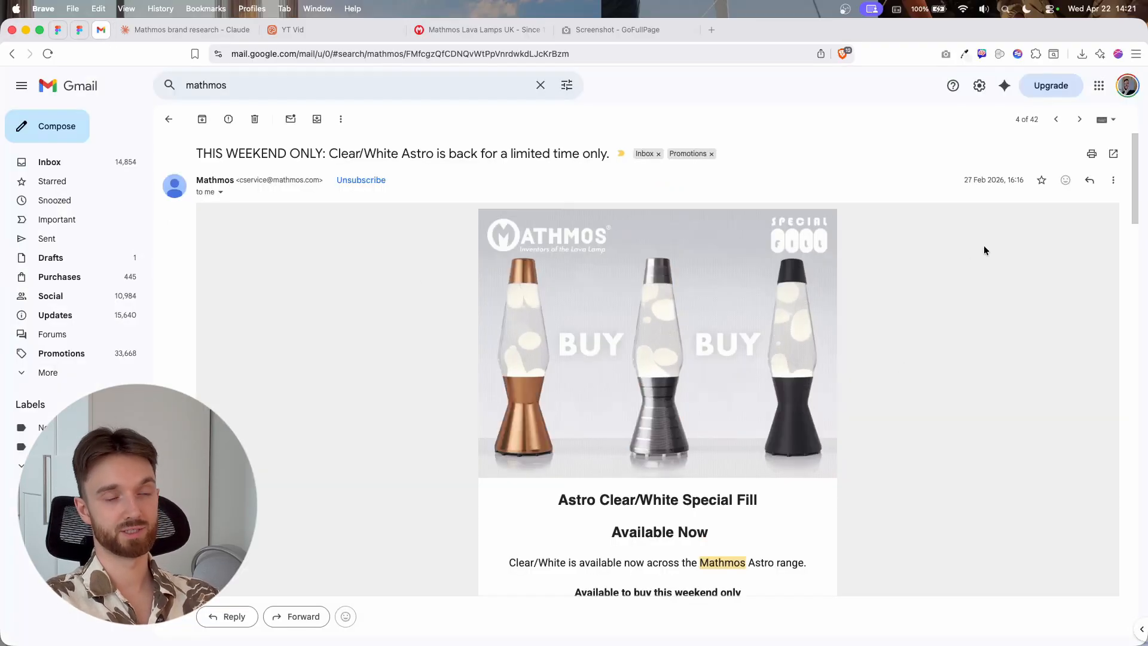
{"action": "scroll", "coordinate": [897, 281], "scroll_direction": "down", "scroll_amount": 10}
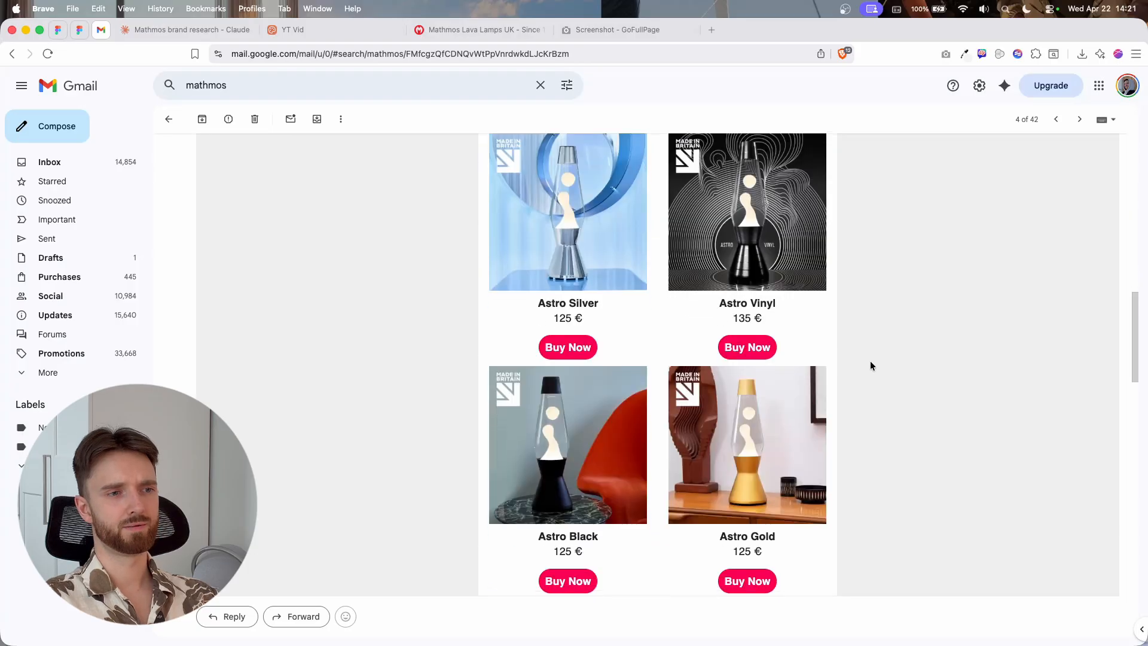
{"action": "scroll", "coordinate": [870, 364], "scroll_direction": "down", "scroll_amount": 7}
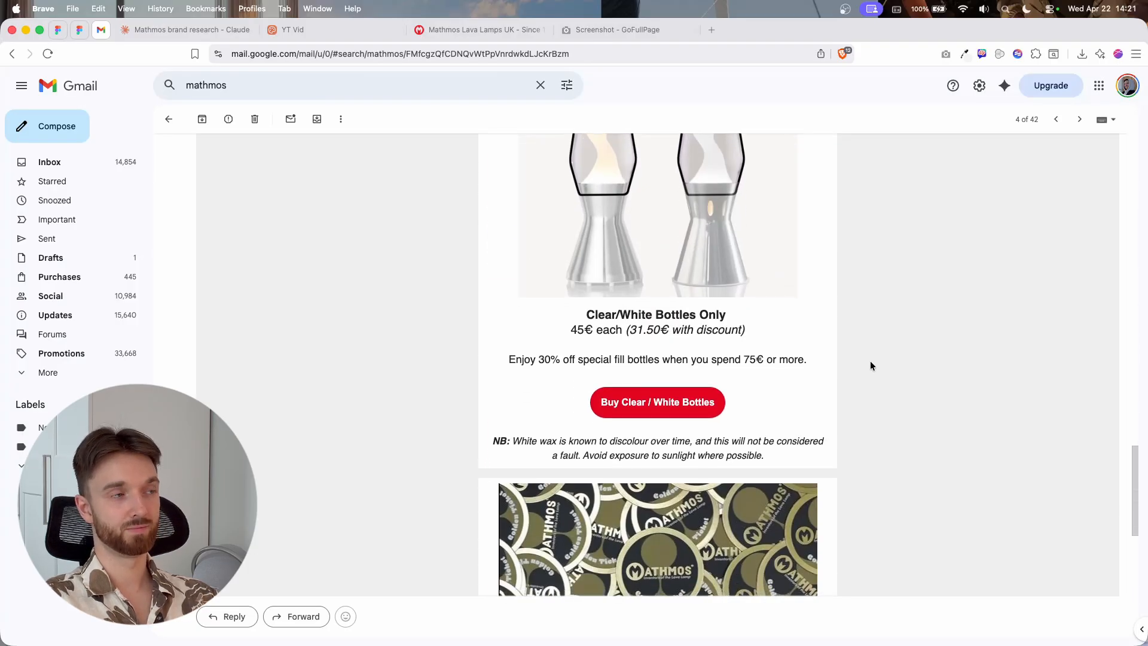
{"action": "scroll", "coordinate": [837, 361], "scroll_direction": "down", "scroll_amount": 1}
{"action": "scroll", "coordinate": [801, 361], "scroll_direction": "up", "scroll_amount": 20}
- Return to the Claude Design Vid file in Figma and compare its hero and product sections with that promotional email
{"action": "left_click", "coordinate": [80, 30]}
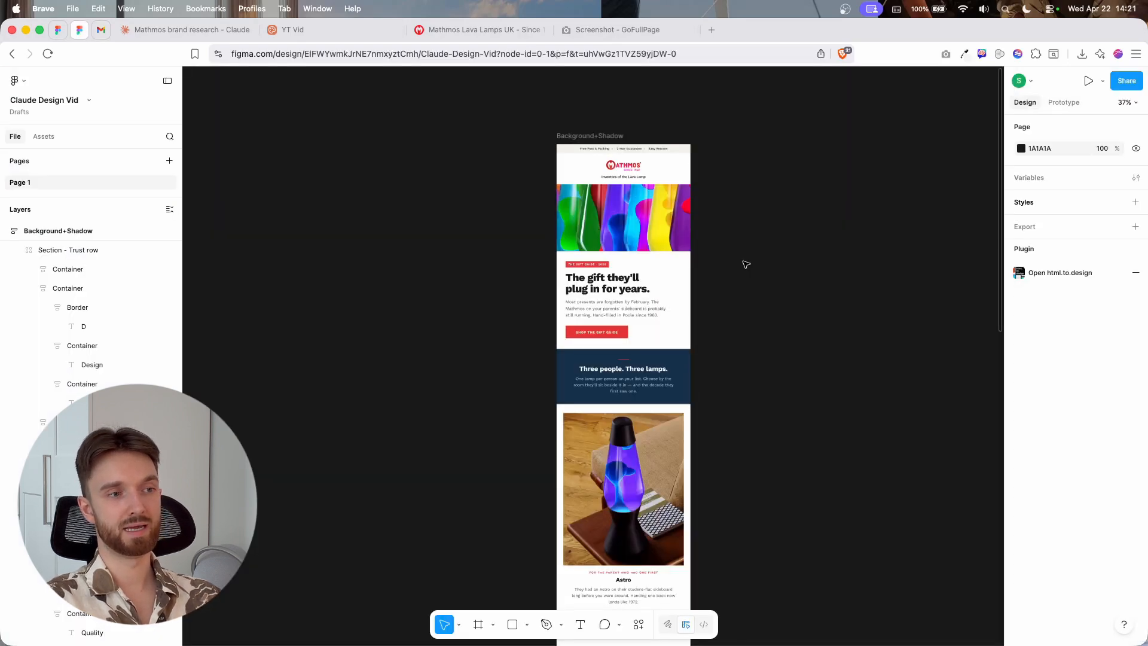
{"action": "scroll", "coordinate": [746, 265], "scroll_direction": "down", "scroll_amount": 5}
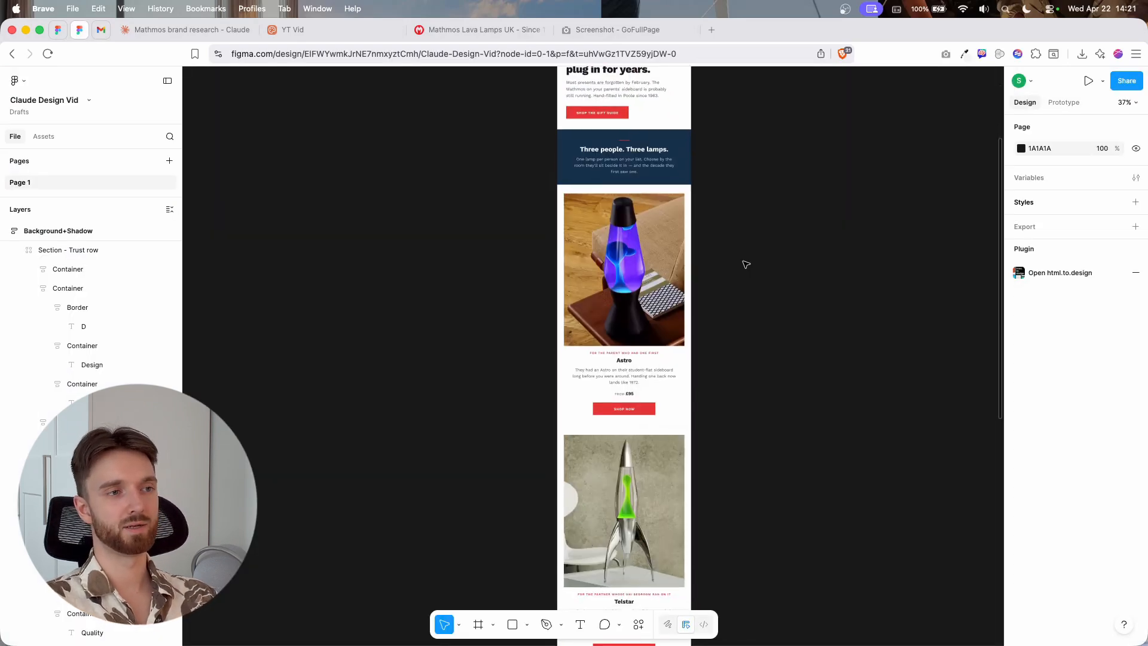
{"action": "scroll", "coordinate": [746, 264], "scroll_direction": "down", "scroll_amount": 7}
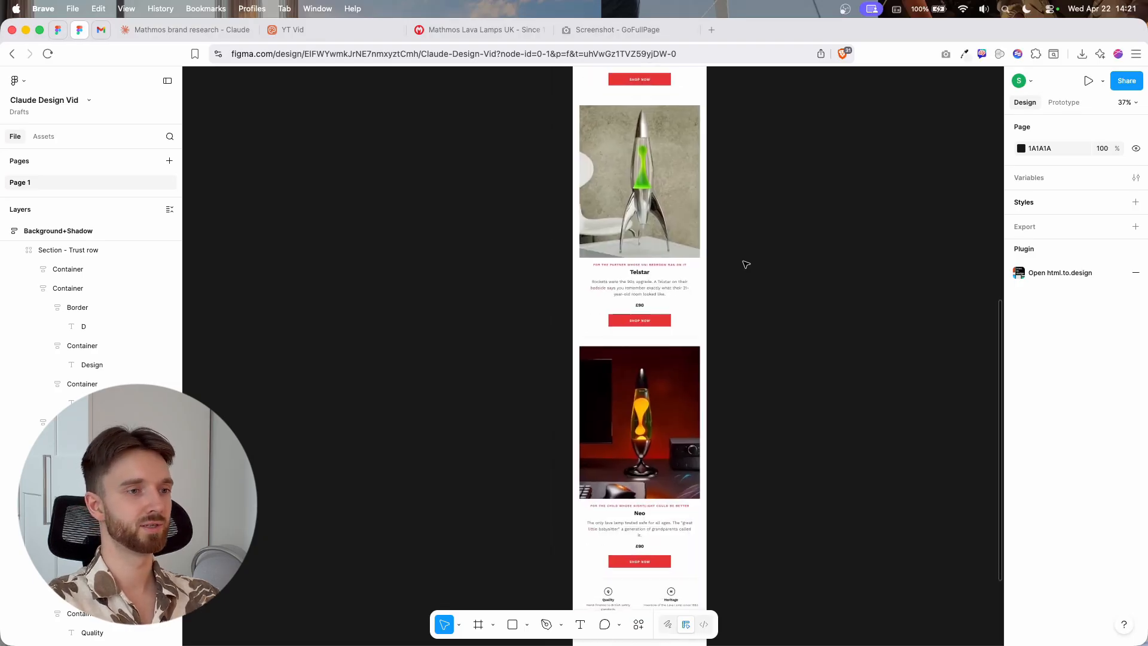
{"action": "scroll", "coordinate": [747, 265], "scroll_direction": "up", "scroll_amount": 14}
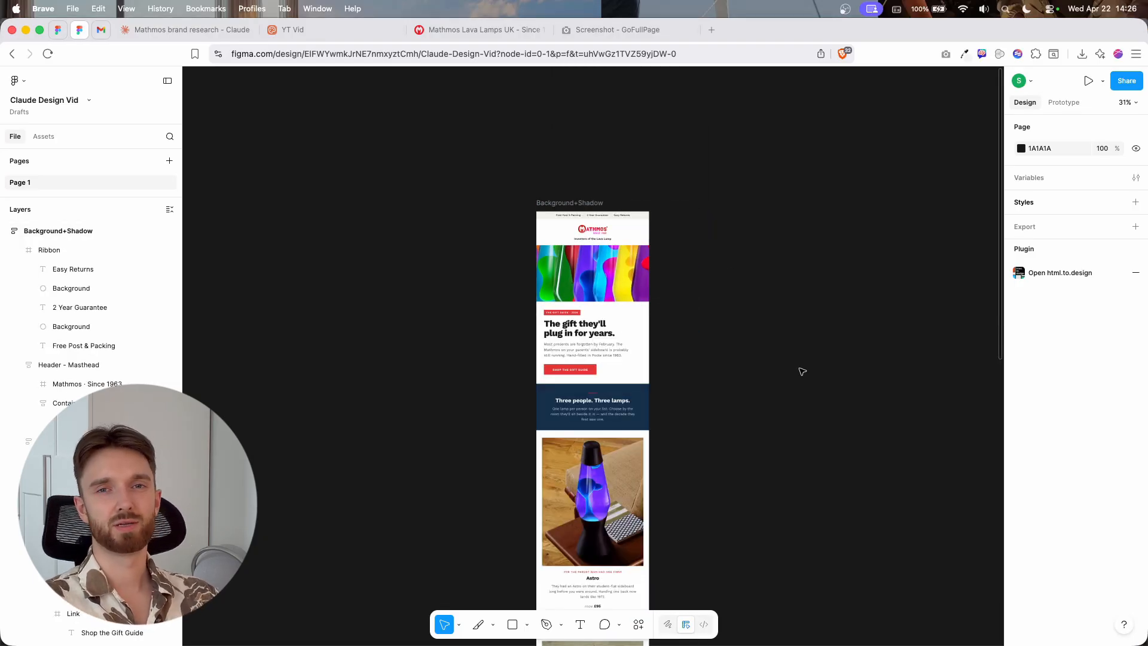
- Select the whole email frame and check its export settings for a 2x PNG
{"action": "left_click", "coordinate": [589, 215]}
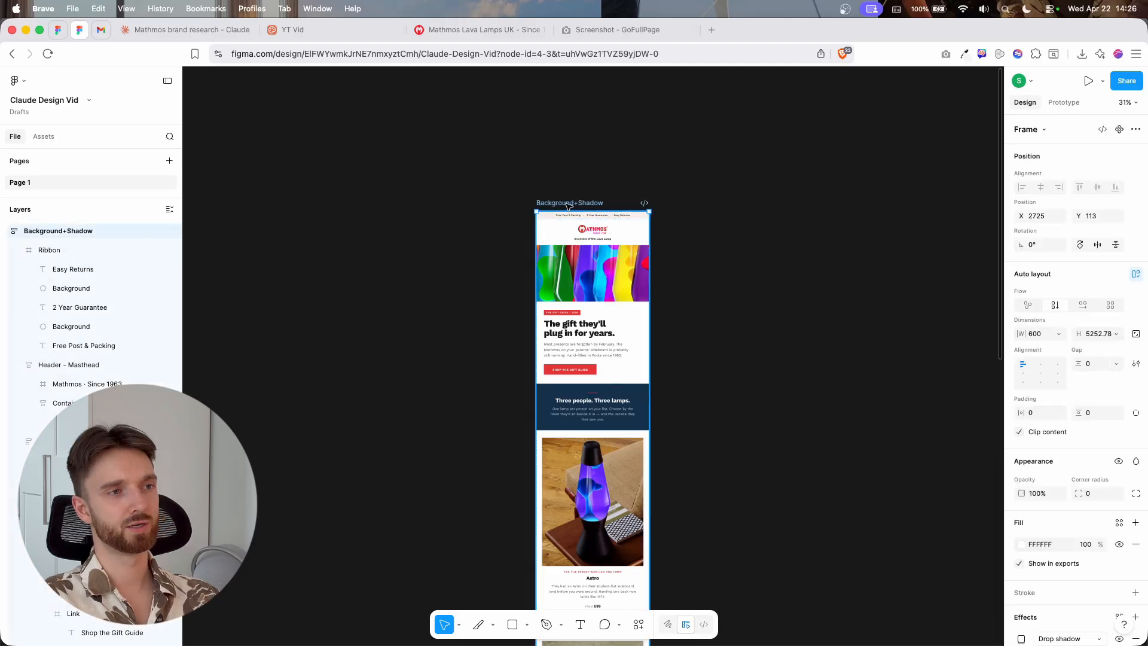
{"action": "scroll", "coordinate": [1047, 429], "scroll_direction": "down", "scroll_amount": 3}
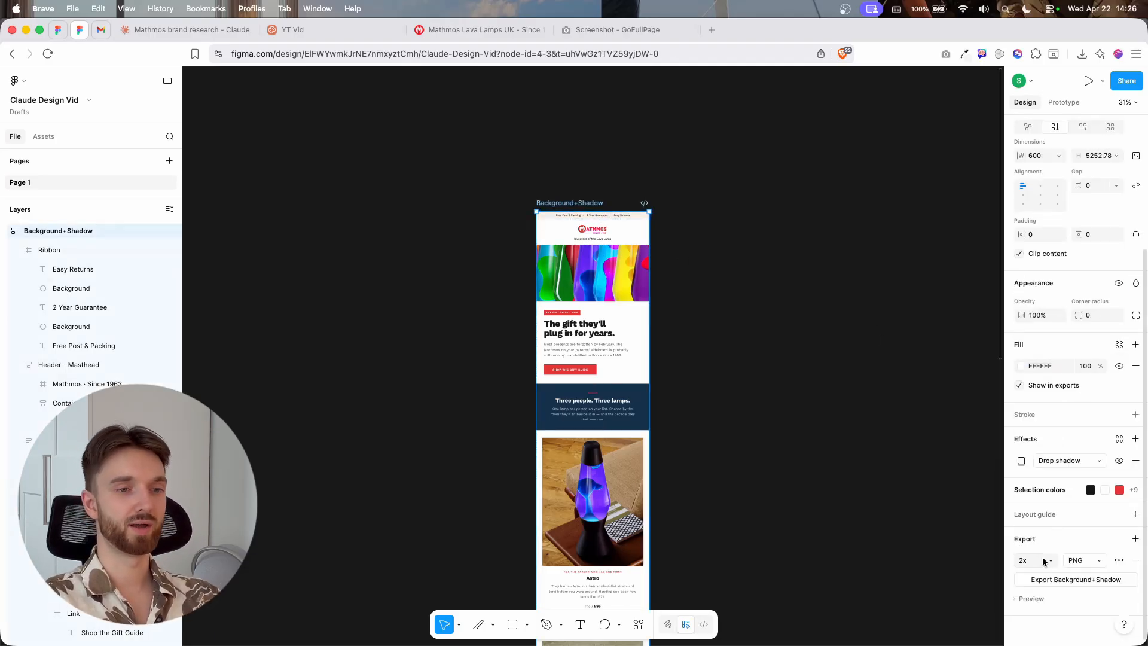
{"action": "scroll", "coordinate": [1042, 559], "scroll_direction": "up", "scroll_amount": 3}
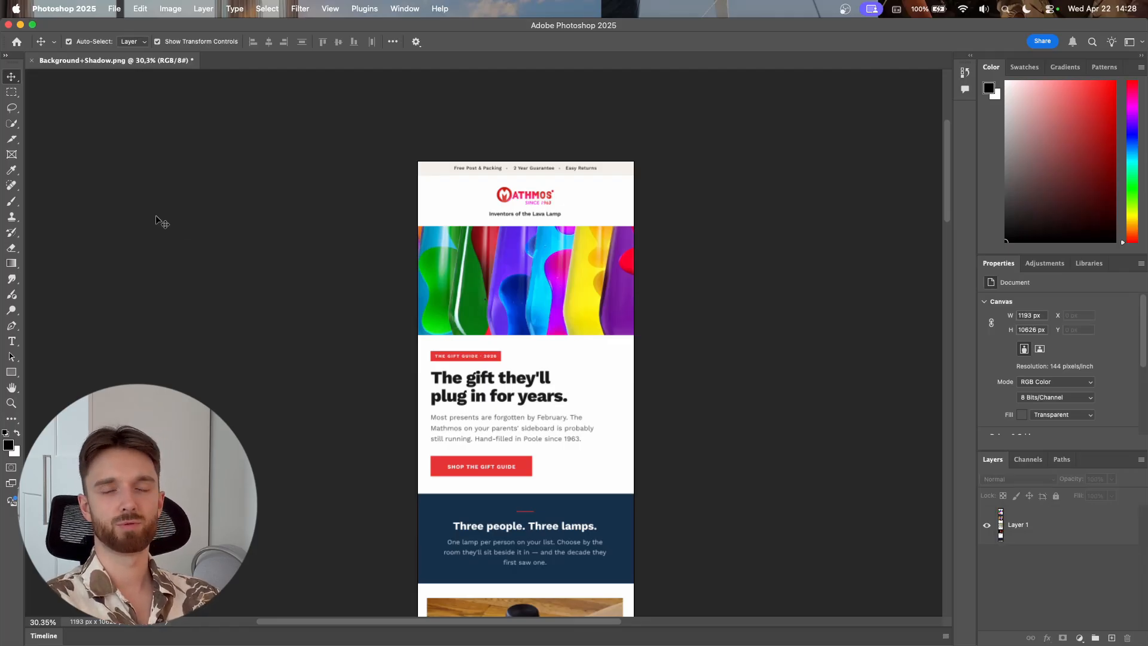
- In Photoshop, slice Background+Shadow.png into a header-and-hero block and the navy "Three people. Three lamps." block at full width
{"action": "left_click", "coordinate": [9, 140]}
{"action": "left_click_drag", "start_coordinate": [402, 152], "coordinate": [658, 494]}
{"action": "scroll", "coordinate": [659, 491], "scroll_direction": "down", "scroll_amount": 5}
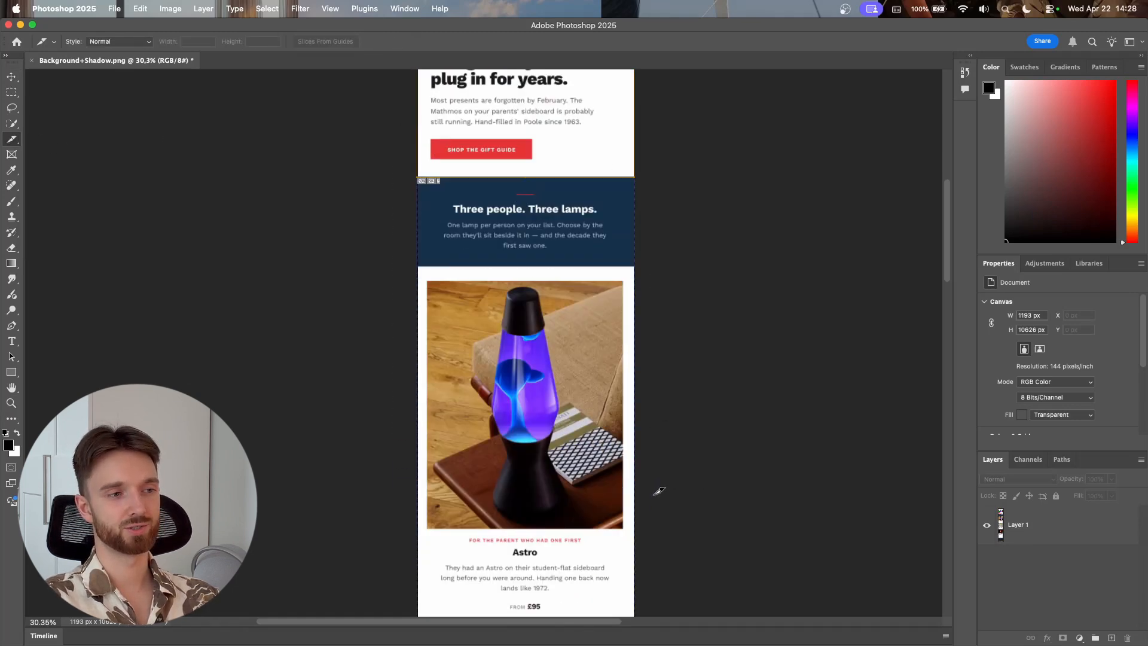
{"action": "scroll", "coordinate": [659, 491], "scroll_direction": "up", "scroll_amount": 3}
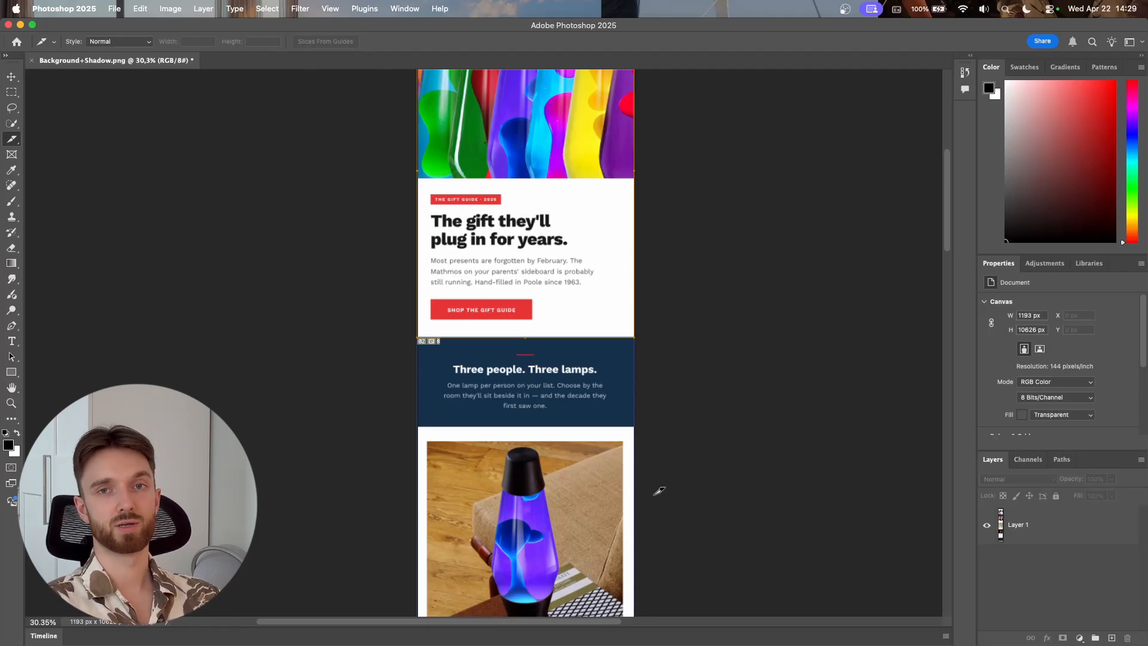
{"action": "scroll", "coordinate": [418, 368], "scroll_direction": "down", "scroll_amount": 4}
{"action": "left_click_drag", "start_coordinate": [392, 179], "coordinate": [657, 264]}
{"action": "scroll", "coordinate": [658, 264], "scroll_direction": "down", "scroll_amount": 5}
{"action": "scroll", "coordinate": [658, 263], "scroll_direction": "up", "scroll_amount": 3}
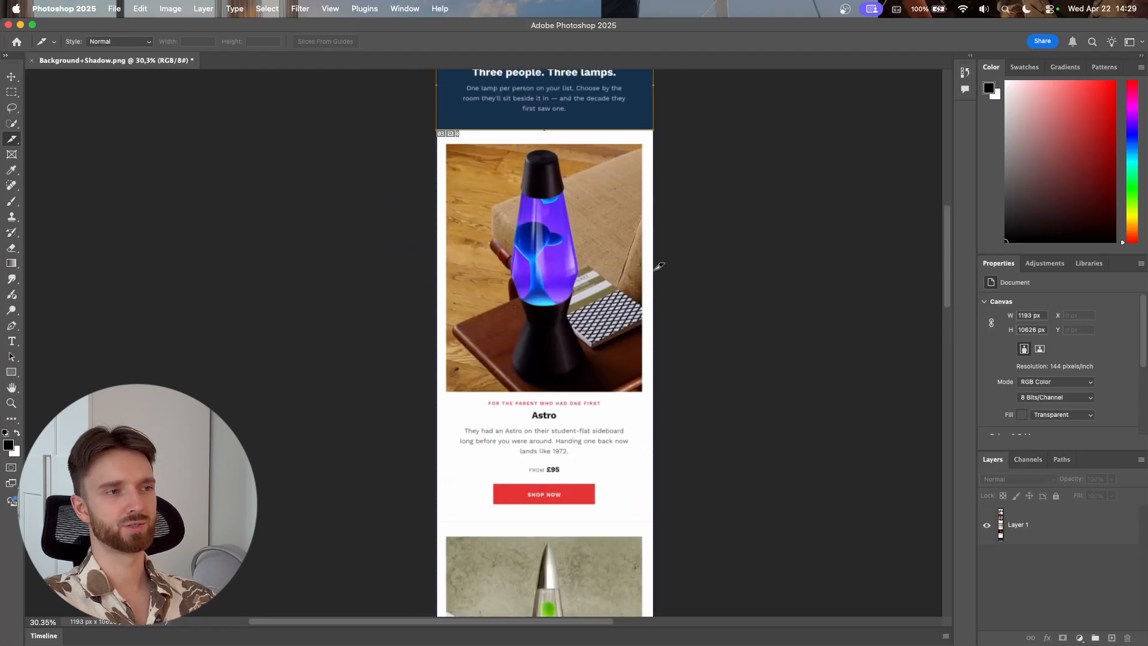
- Create separate full-width slices around the Astro, Telstar and Neo product blocks, each including its Shop Now button
{"action": "left_click_drag", "start_coordinate": [400, 138], "coordinate": [689, 518]}
{"action": "scroll", "coordinate": [689, 520], "scroll_direction": "down", "scroll_amount": 8}
{"action": "left_click_drag", "start_coordinate": [421, 181], "coordinate": [706, 558]}
{"action": "scroll", "coordinate": [706, 559], "scroll_direction": "down", "scroll_amount": 10}
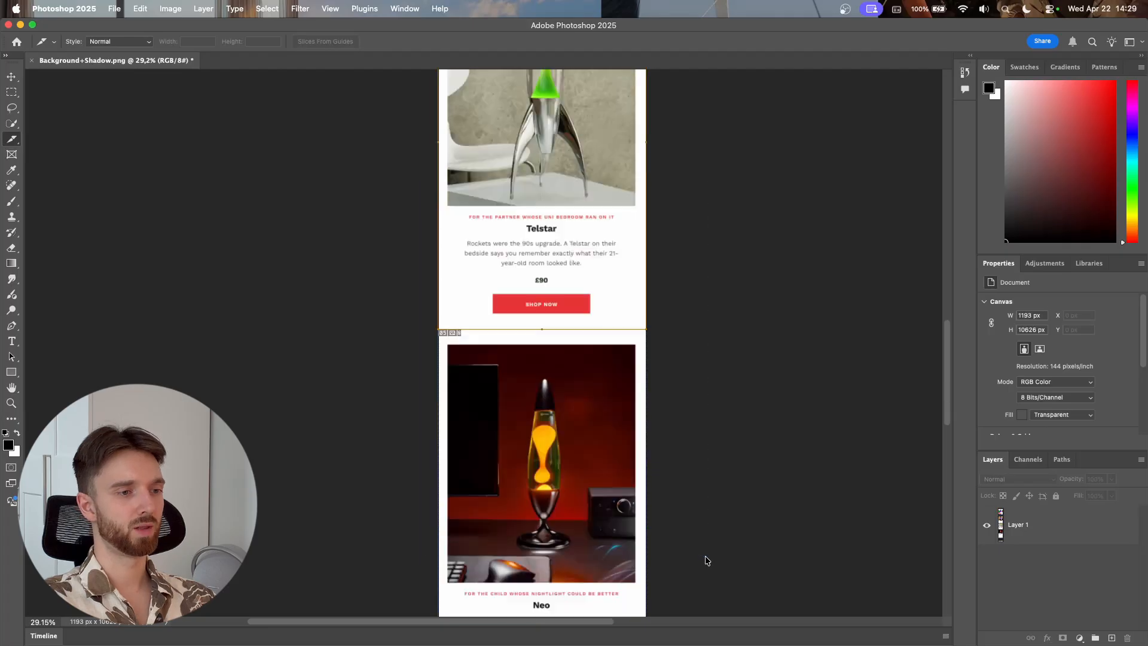
{"action": "left_click_drag", "start_coordinate": [410, 124], "coordinate": [660, 495]}
{"action": "scroll", "coordinate": [661, 495], "scroll_direction": "up", "scroll_amount": 9}
{"action": "key", "text": "v"}
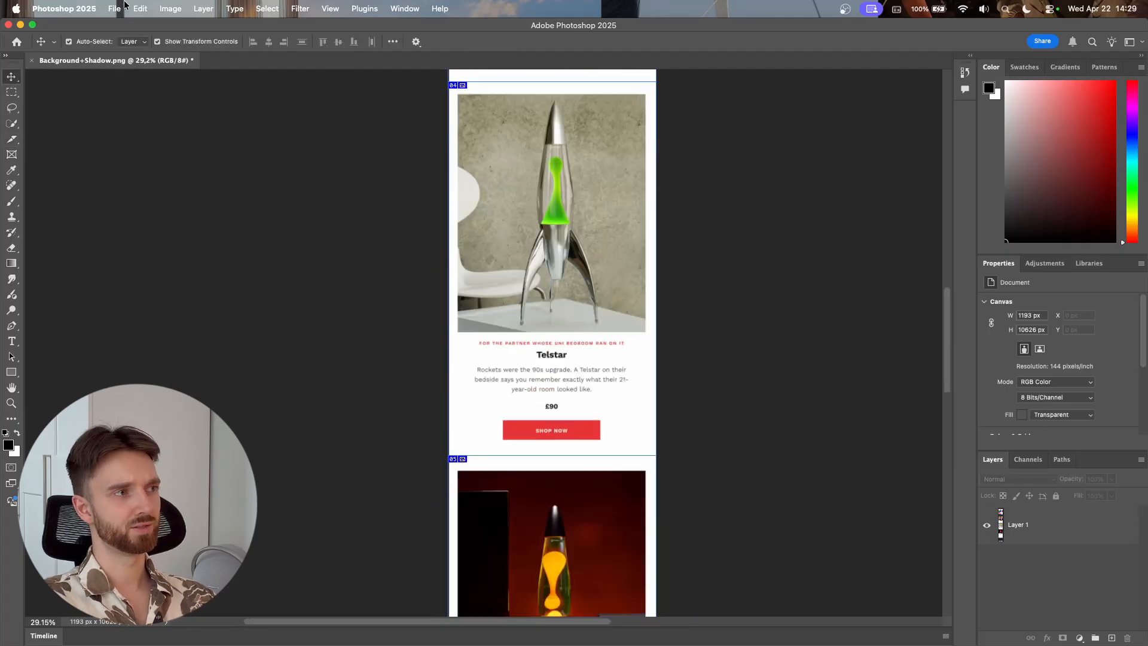
- Export the slices with Save for Web (Legacy) as JPEG at Very High quality, 80, into the Claude Design Video folder
{"action": "left_click", "coordinate": [122, 8]}
{"action": "mouse_move", "coordinate": [251, 201]}
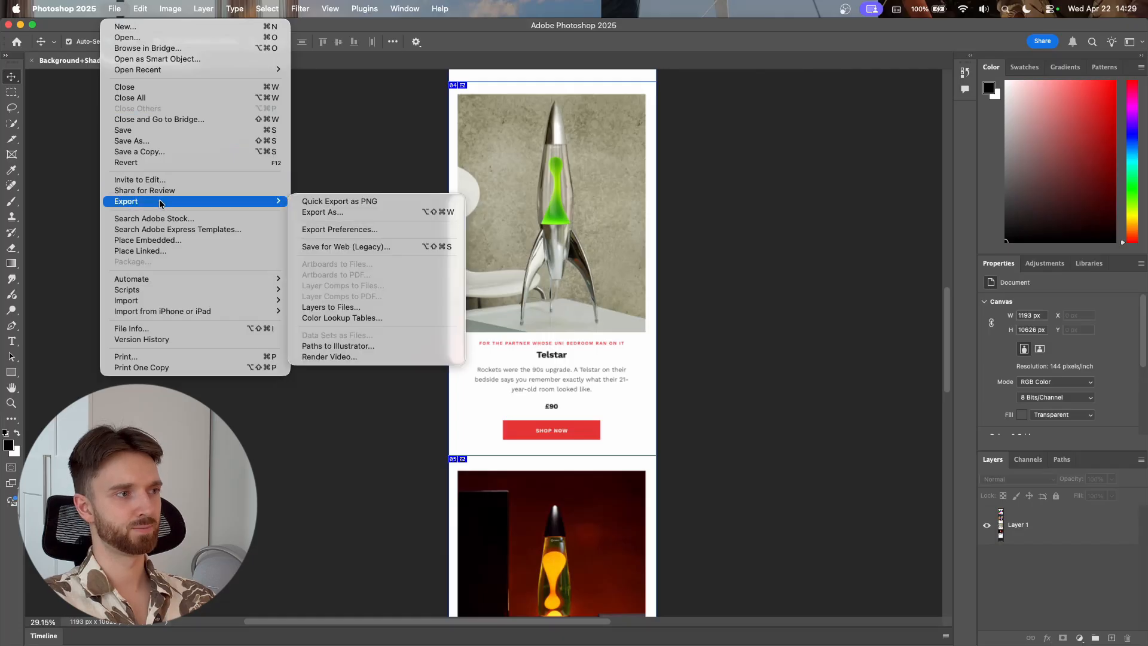
{"action": "left_click", "coordinate": [354, 246]}
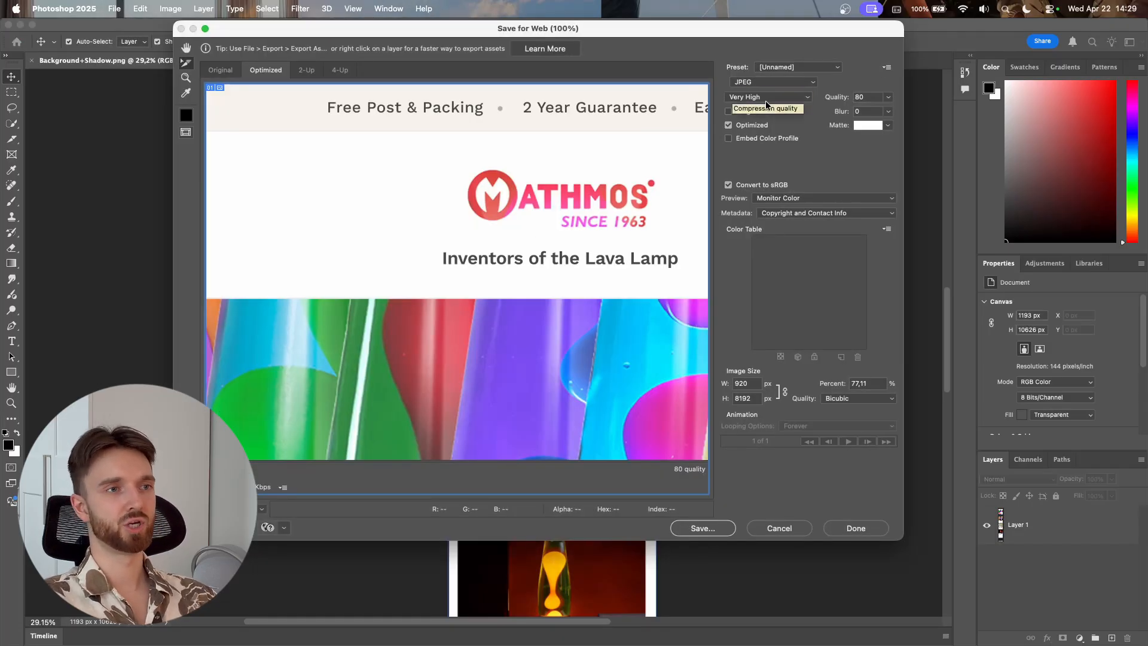
{"action": "left_click", "coordinate": [705, 527]}
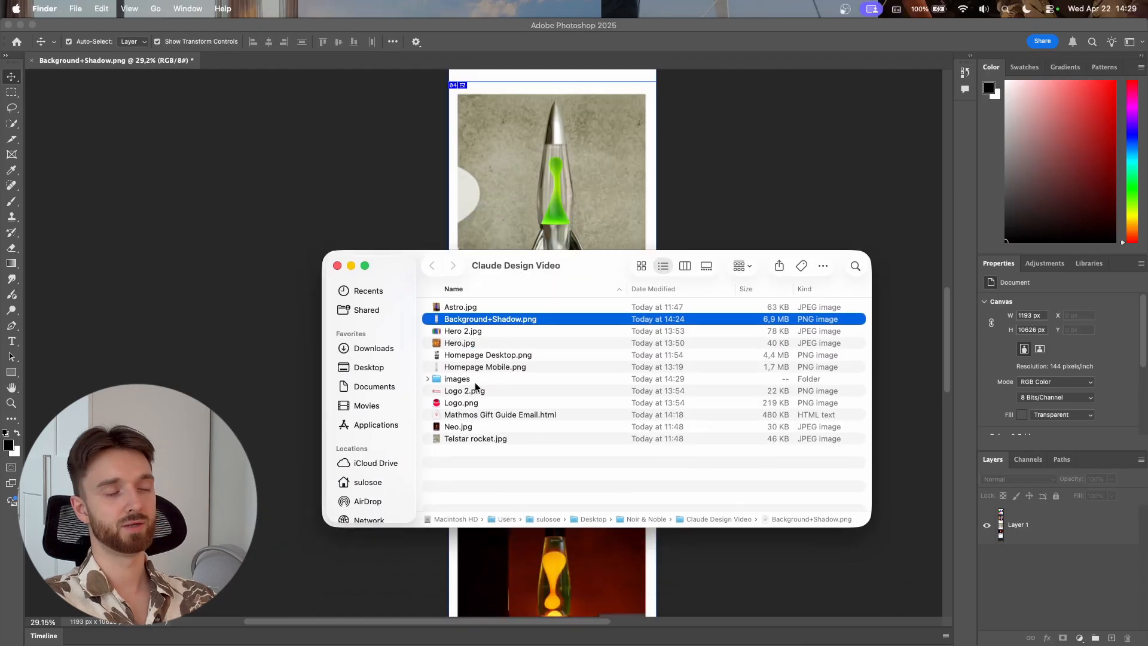
- Open the exported images folder in Finder, show it as an enlarged gallery and look through the slices
{"action": "double_click", "coordinate": [471, 382]}
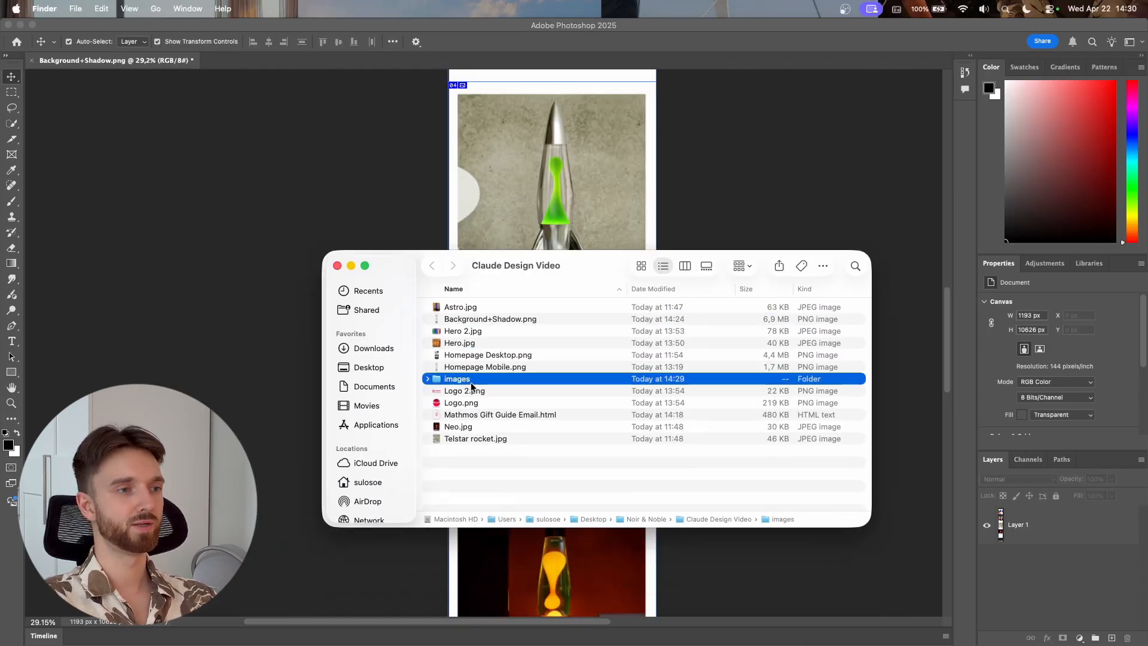
{"action": "left_click", "coordinate": [706, 266]}
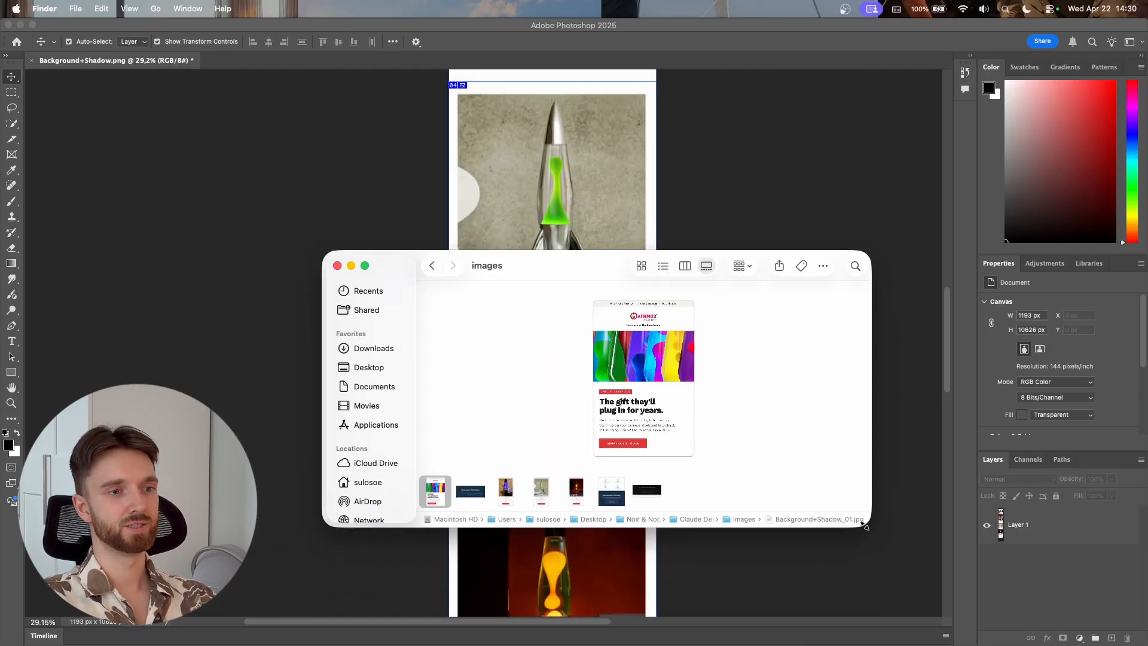
{"action": "left_click_drag", "start_coordinate": [866, 526], "coordinate": [1005, 606]}
{"action": "key", "text": "Right"}
{"action": "key", "text": "Right"}
{"action": "key", "text": "Right"}
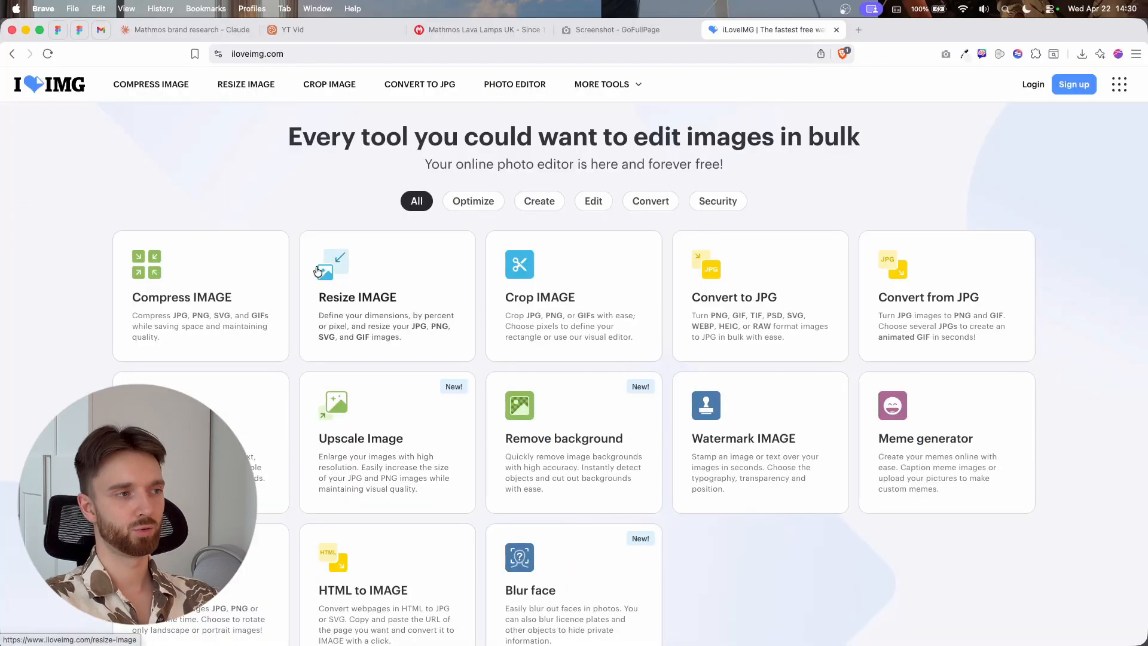
- In iLoveIMG's Compress IMAGE tool, add the slices Background+Shadow_01.jpg through Background+Shadow_07.jpg
{"action": "left_click", "coordinate": [192, 303]}
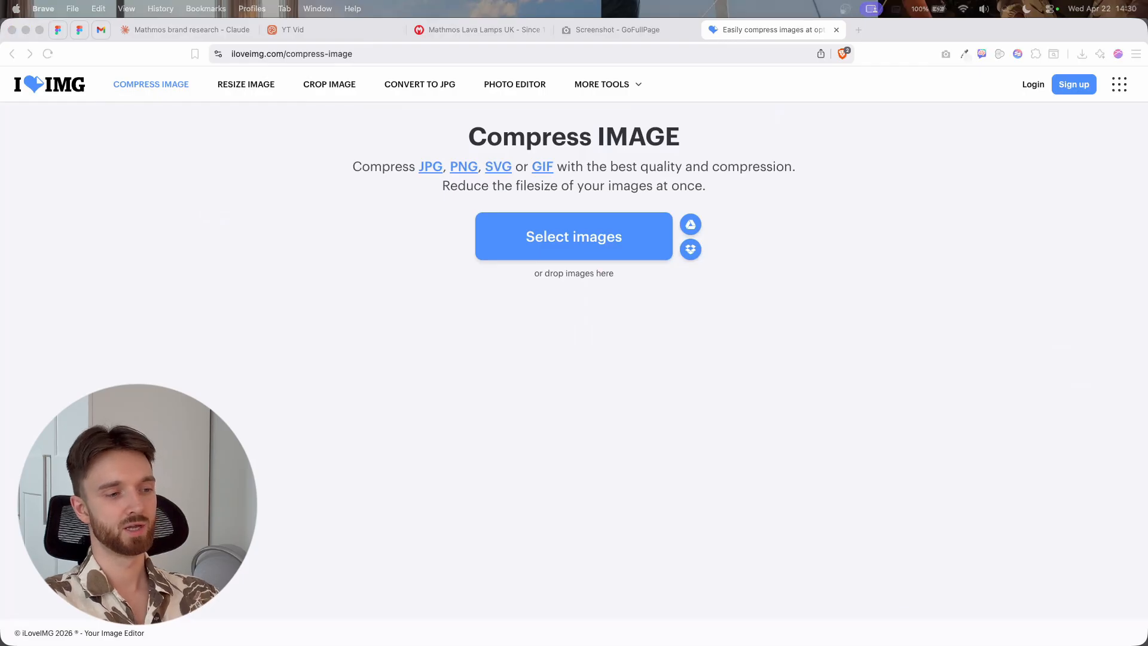
{"action": "left_click_drag", "start_coordinate": [509, 644], "coordinate": [509, 500]}
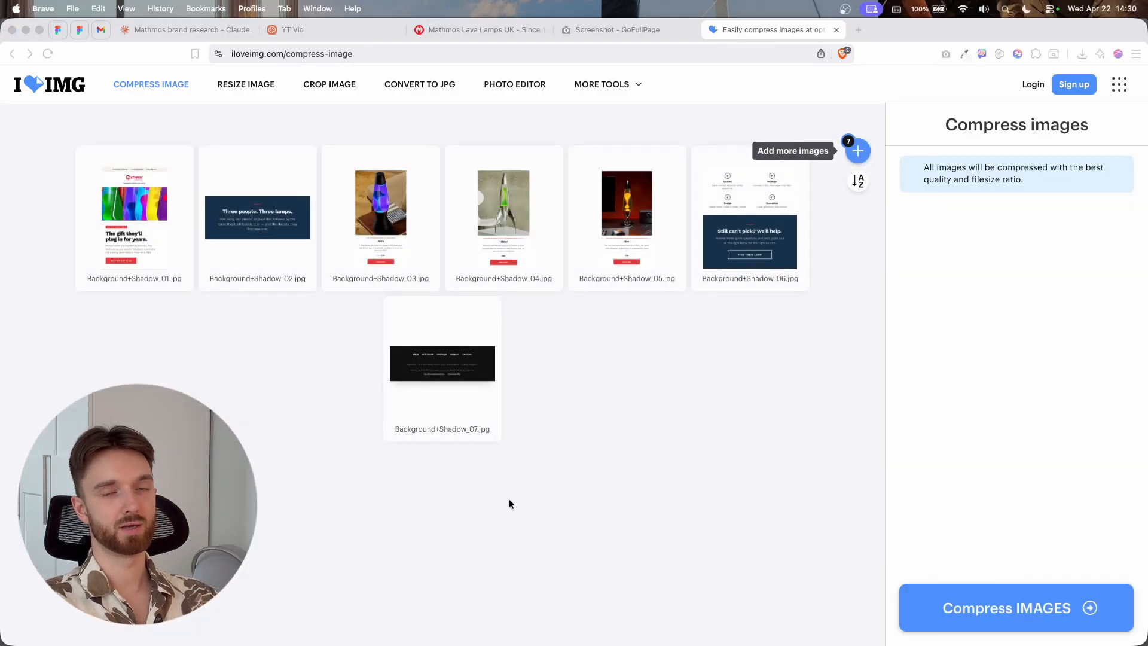
- Compress the seven added slices with iLoveIMG and check the resulting file size saving
{"action": "left_click", "coordinate": [509, 500]}
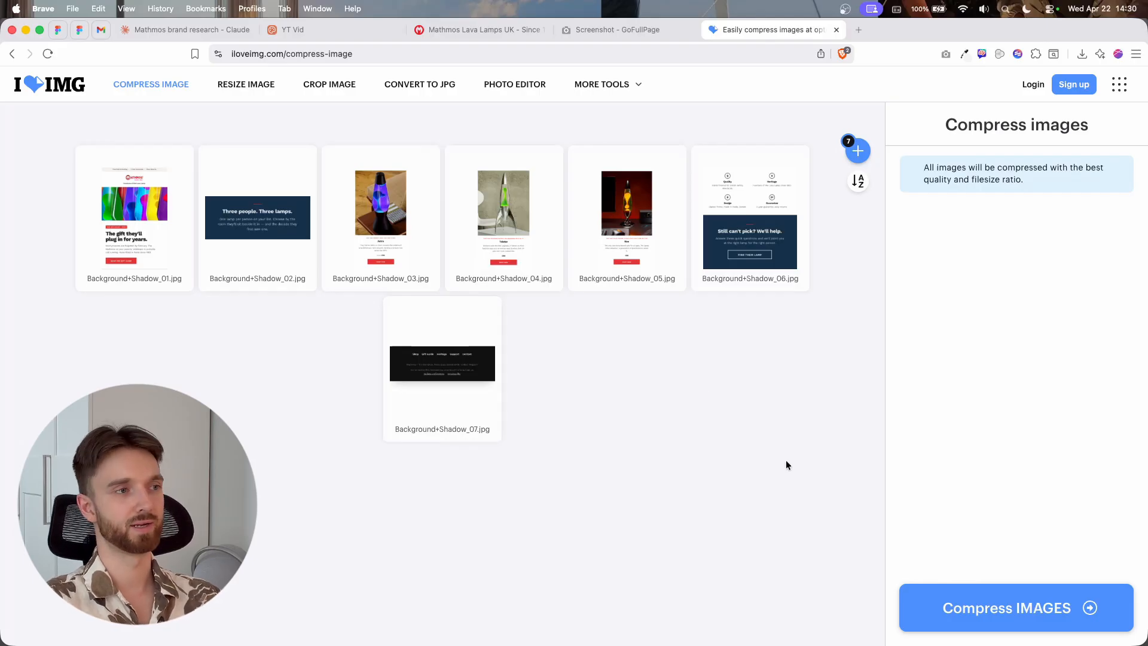
{"action": "left_click", "coordinate": [945, 606]}
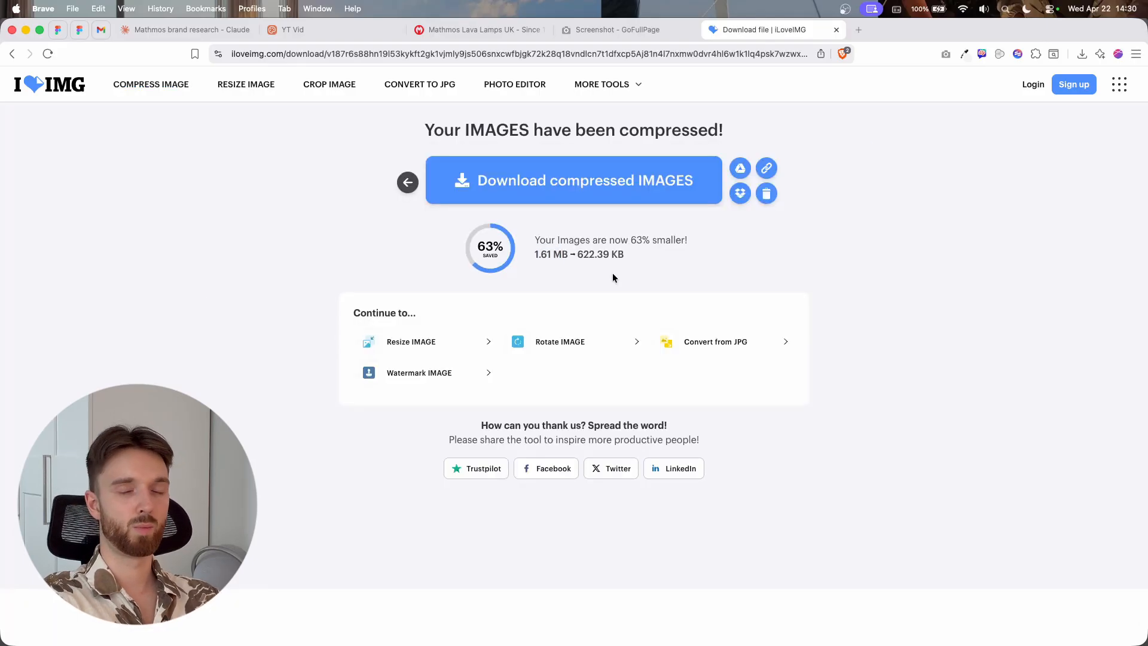
{"action": "double_click", "coordinate": [595, 255]}
{"action": "left_click", "coordinate": [609, 255]}
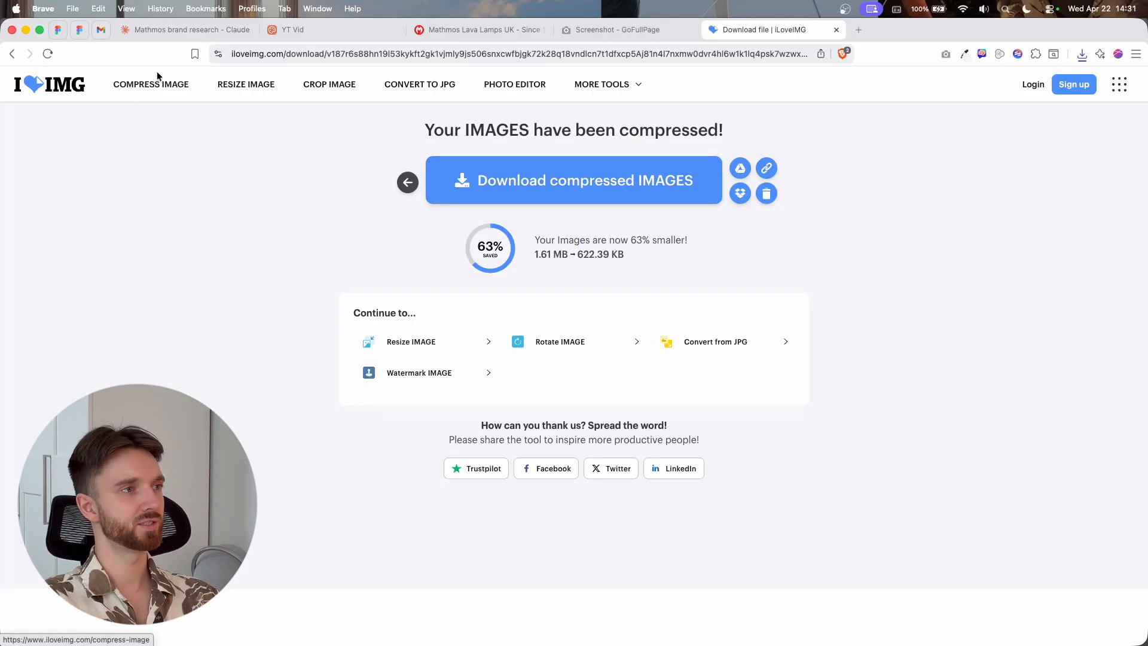
- Switch to Klaviyo and create a single-channel campaign named Video Test for Email List, with Smart Sending and tracking parameters off
{"action": "key", "text": "super+t"}
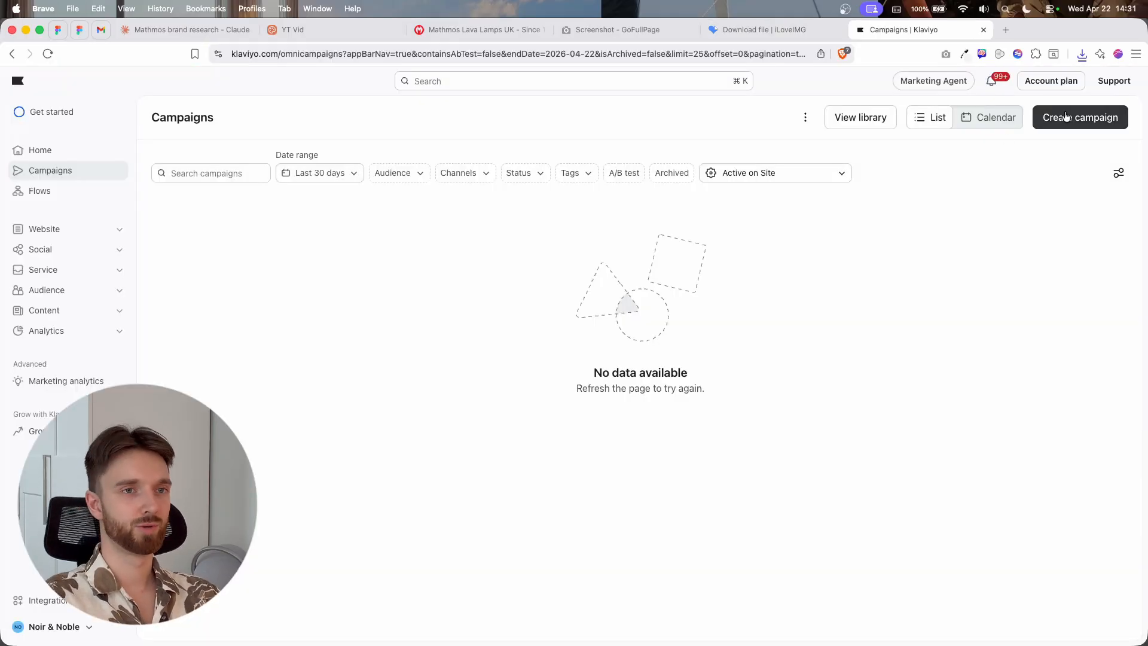
{"action": "left_click", "coordinate": [1067, 116]}
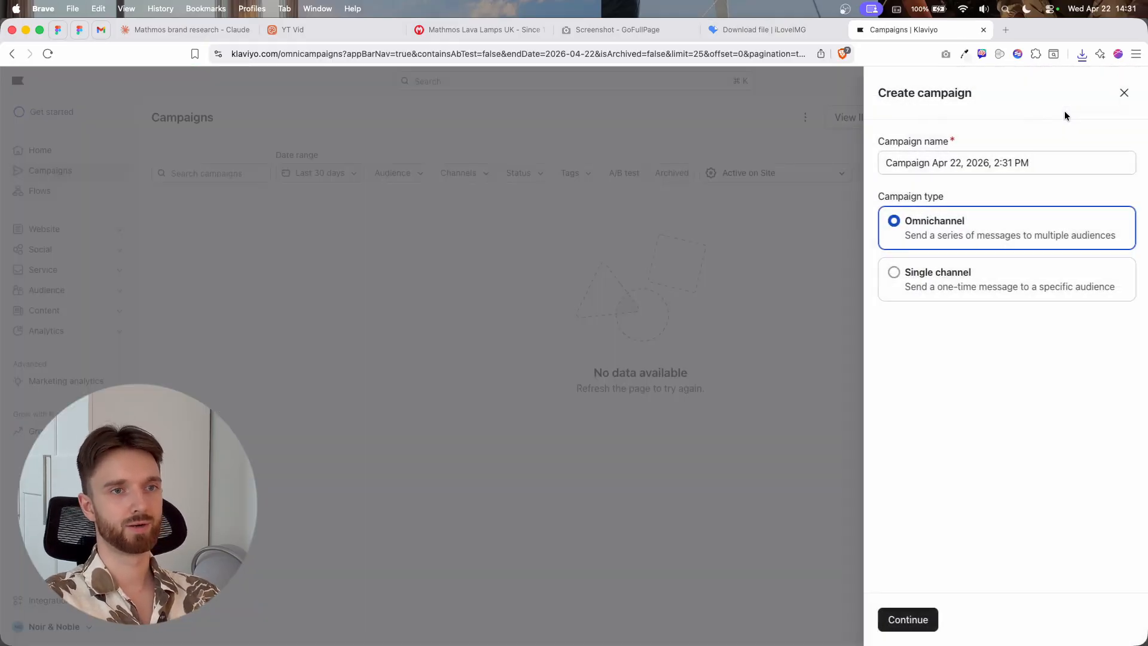
{"action": "left_click", "coordinate": [952, 272]}
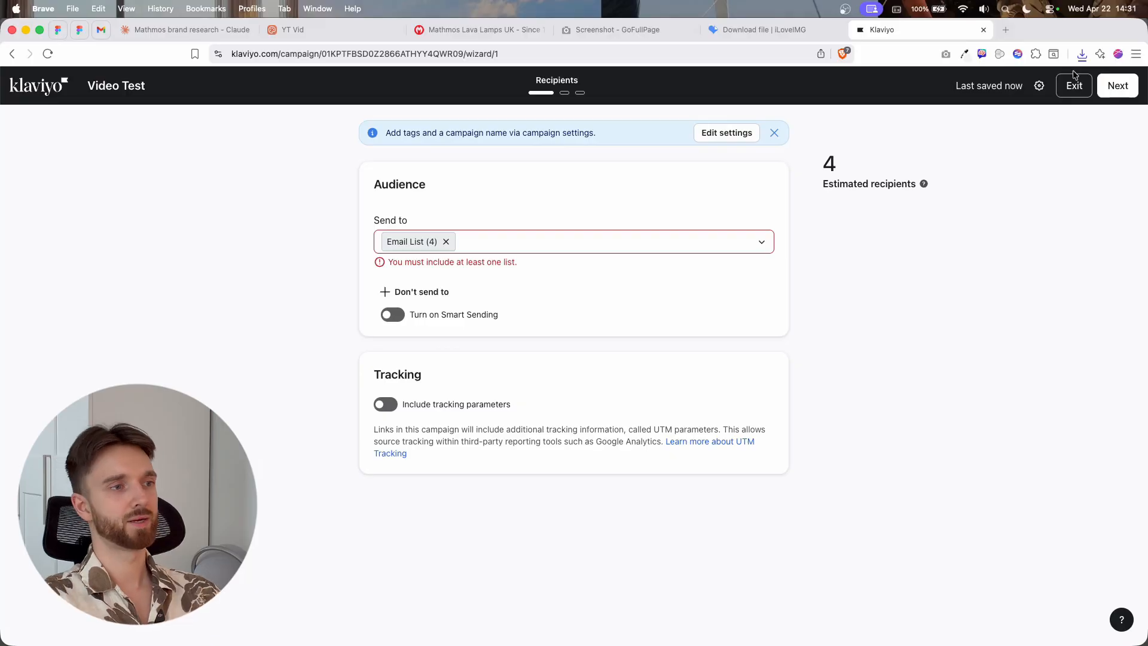
{"action": "left_click", "coordinate": [1118, 85]}
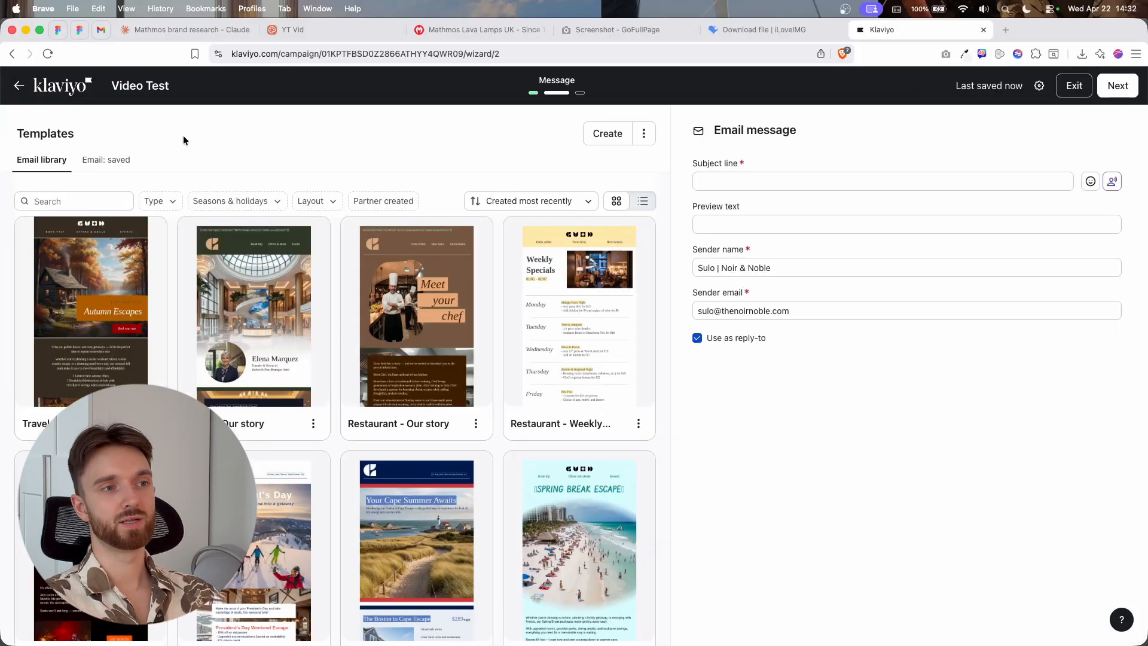
- Look over the campaign's template library and create a blank email instead
{"action": "scroll", "coordinate": [242, 246], "scroll_direction": "down", "scroll_amount": 2}
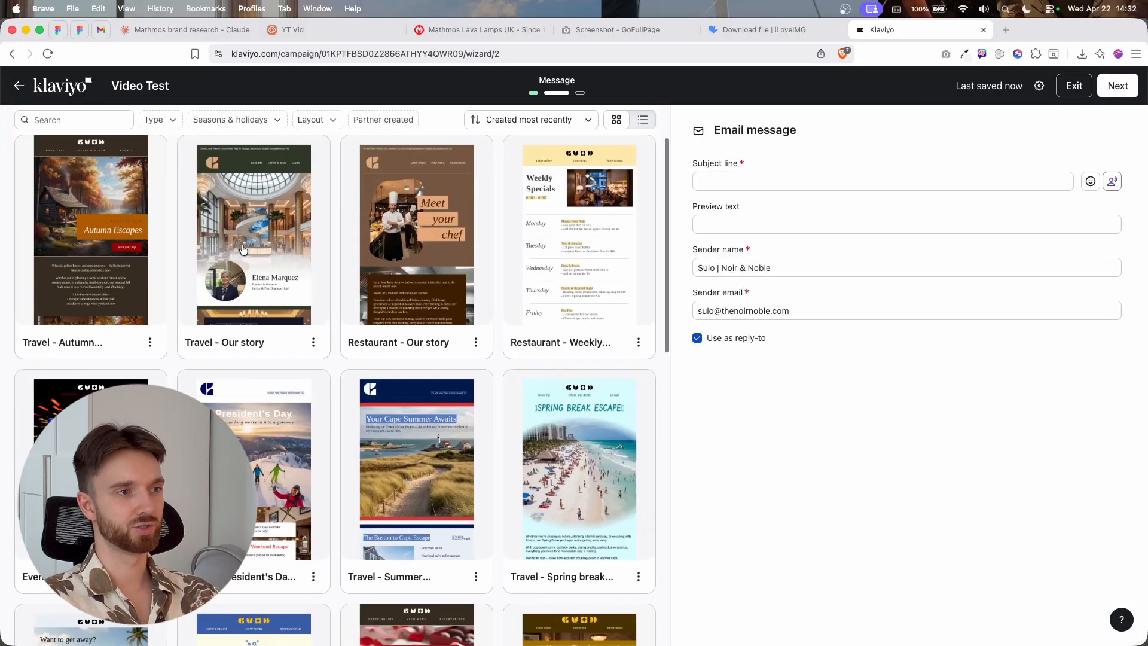
{"action": "scroll", "coordinate": [257, 245], "scroll_direction": "up", "scroll_amount": 3}
{"action": "left_click", "coordinate": [610, 131]}
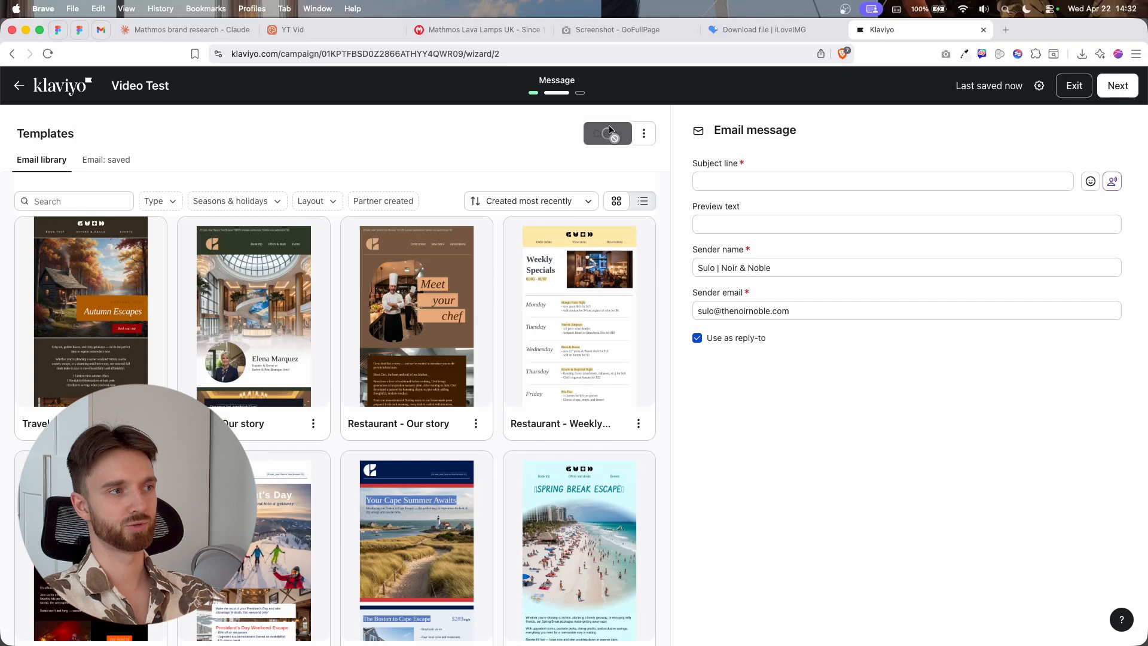
- Add an image block at the start of the email and upload the compressed slices, keeping Background+Shadow_02.jpg in its Original version
{"action": "left_click_drag", "start_coordinate": [122, 235], "coordinate": [598, 206]}
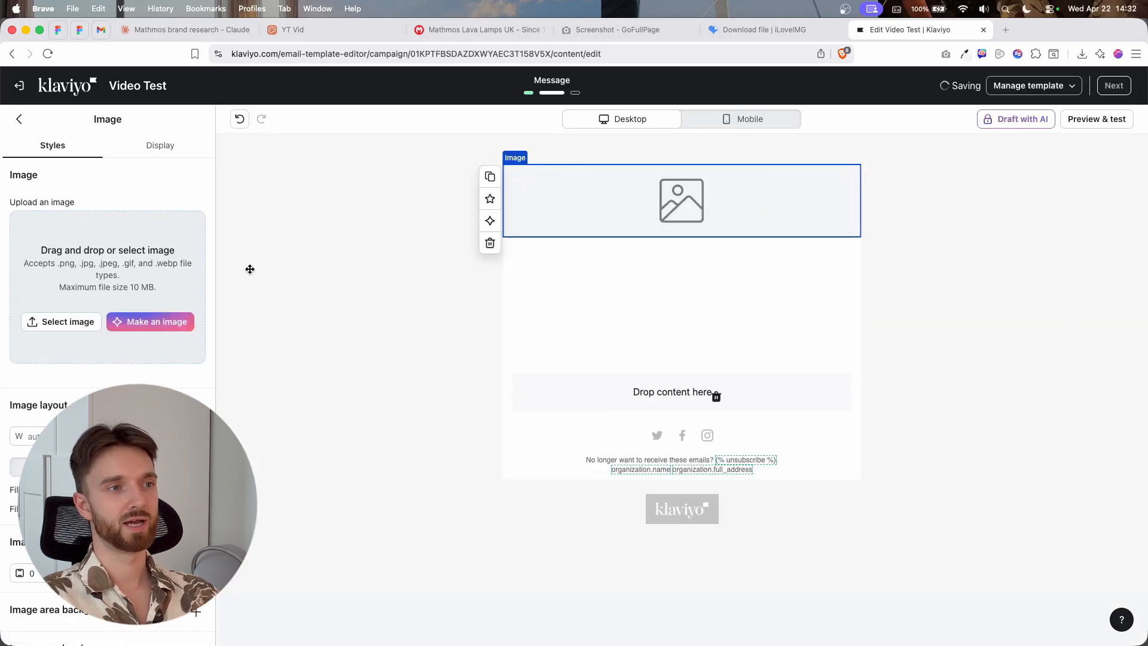
{"action": "left_click", "coordinate": [91, 326]}
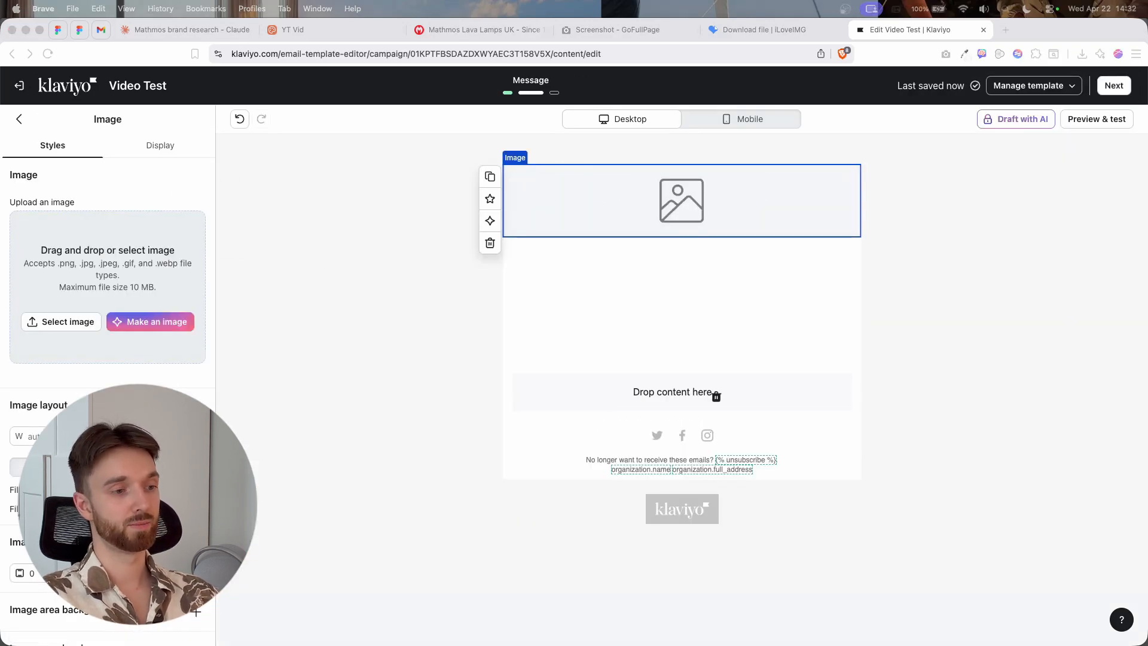
{"action": "left_click_drag", "start_coordinate": [281, 502], "coordinate": [159, 347]}
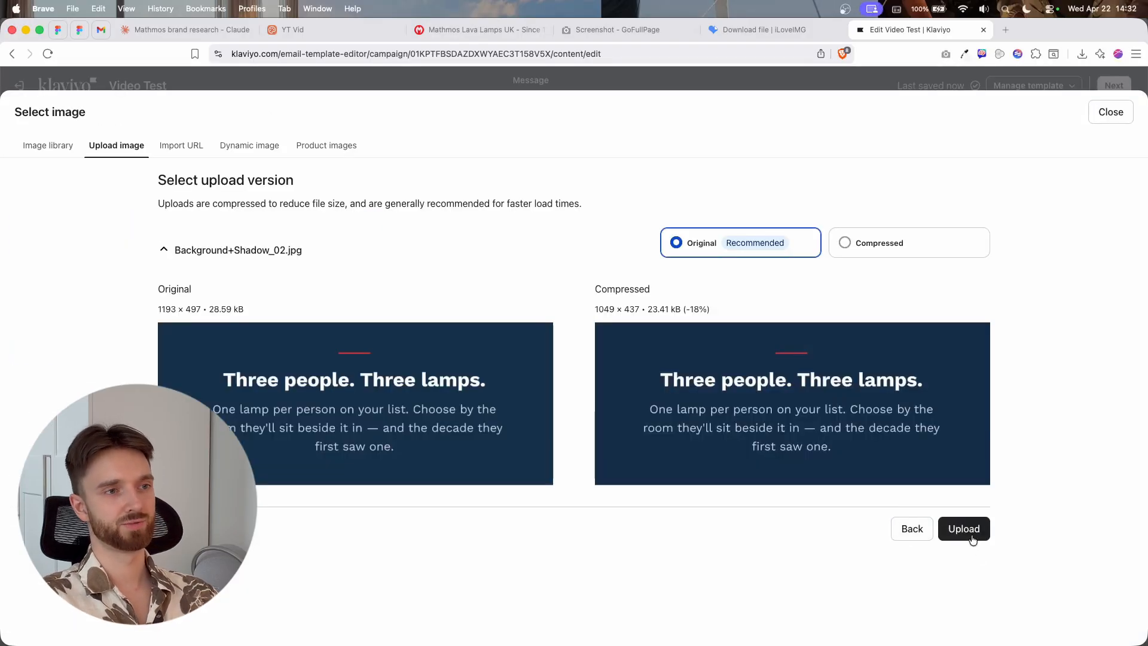
{"action": "left_click", "coordinate": [964, 529]}
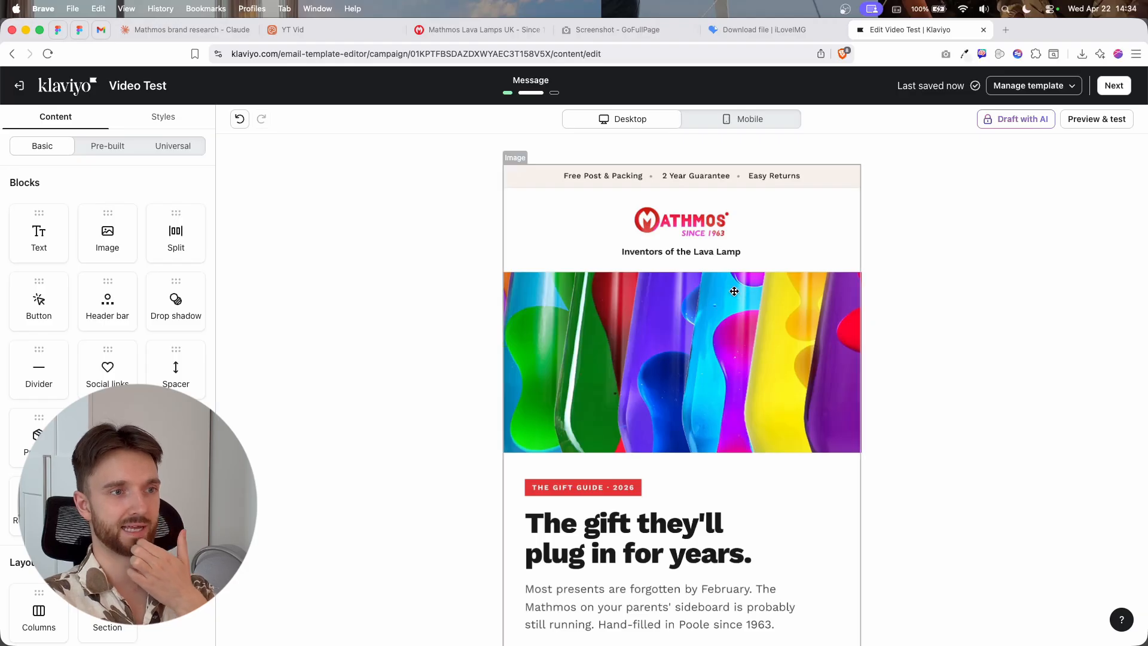
- Give the hero image alt text from its headline and "Shop the Gift Guide" button, and link it to the Mathmos lava lamps page
{"action": "left_click", "coordinate": [710, 288]}
{"action": "left_click", "coordinate": [96, 388]}
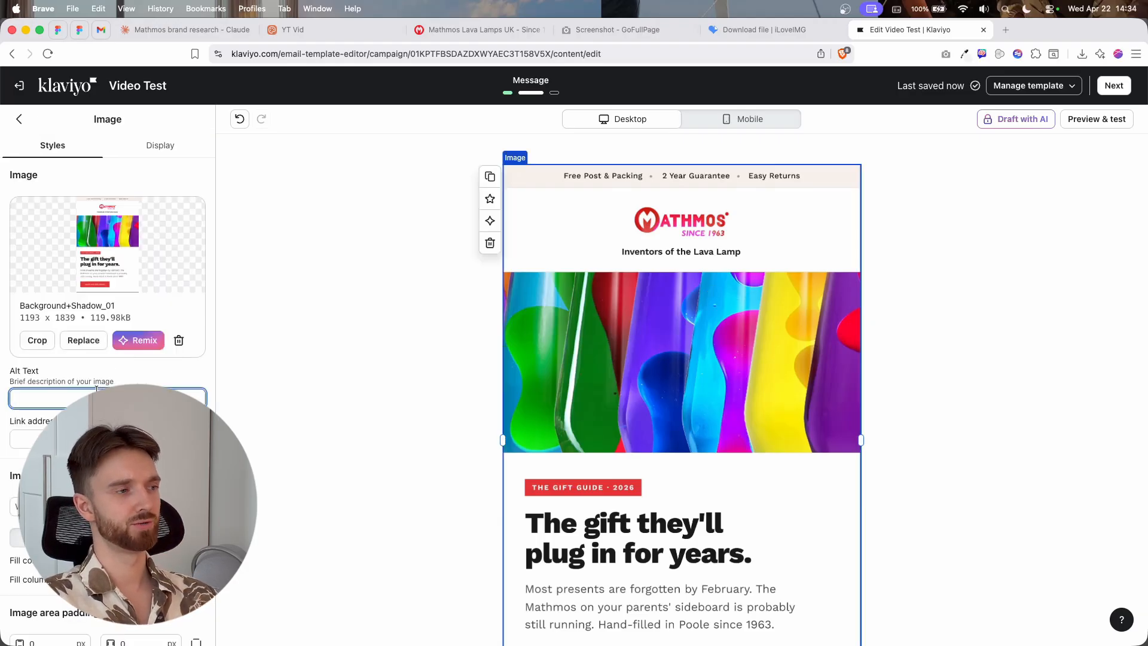
{"action": "scroll", "coordinate": [484, 385], "scroll_direction": "down", "scroll_amount": 3}
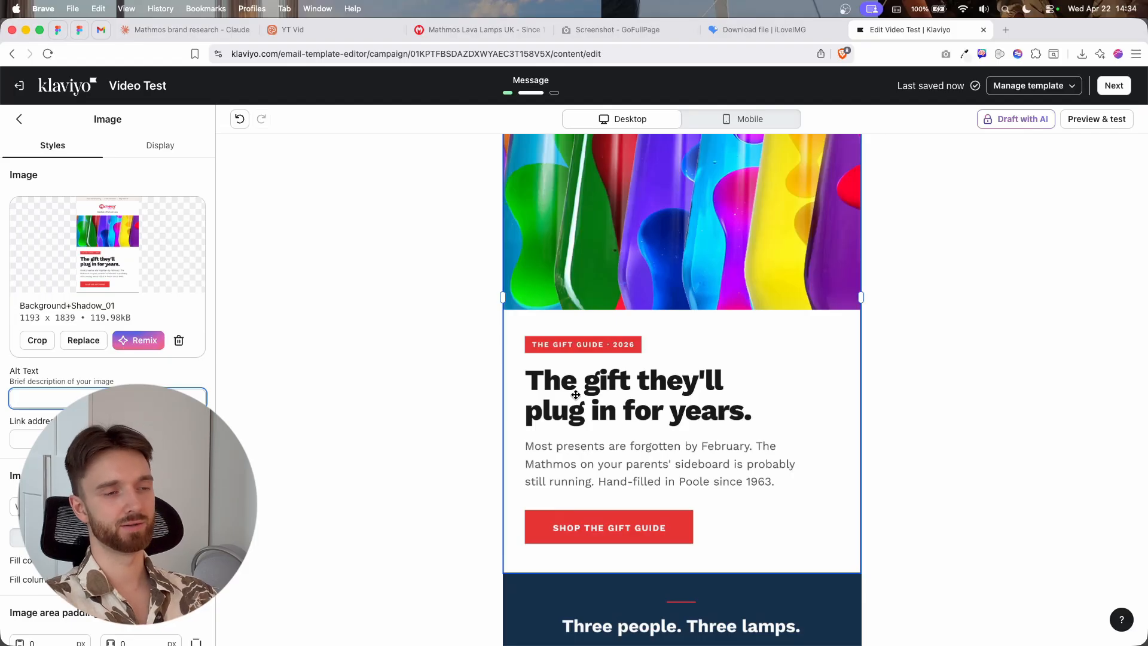
{"action": "type", "text": "The gift they'll pl"}
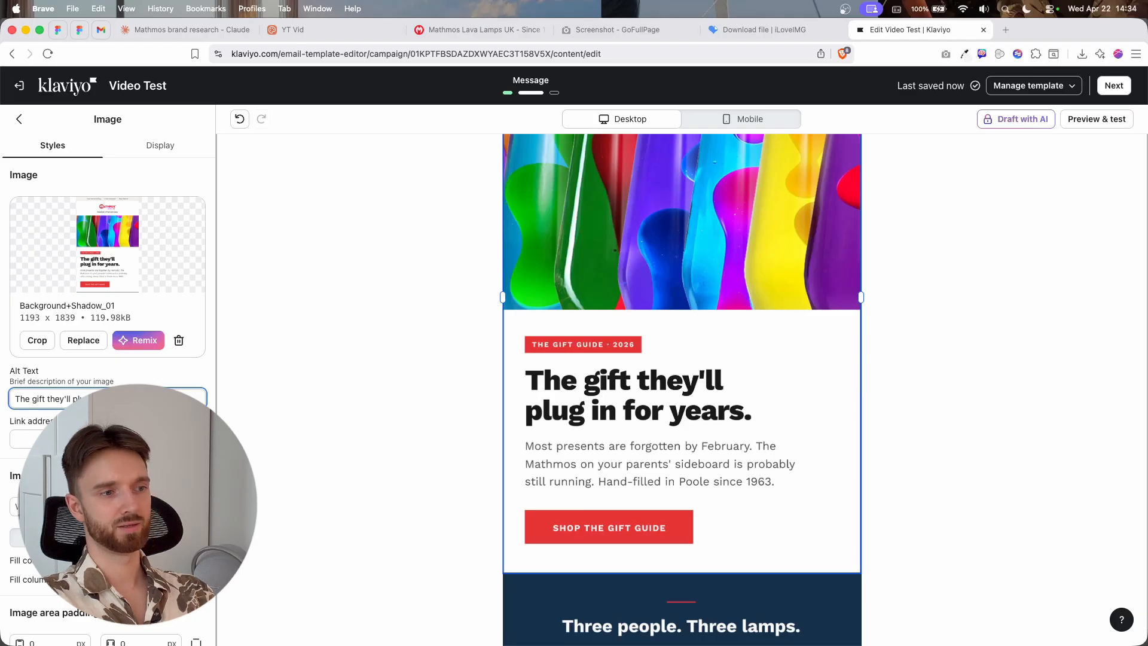
{"action": "type", "text": "FT GUIDE"}
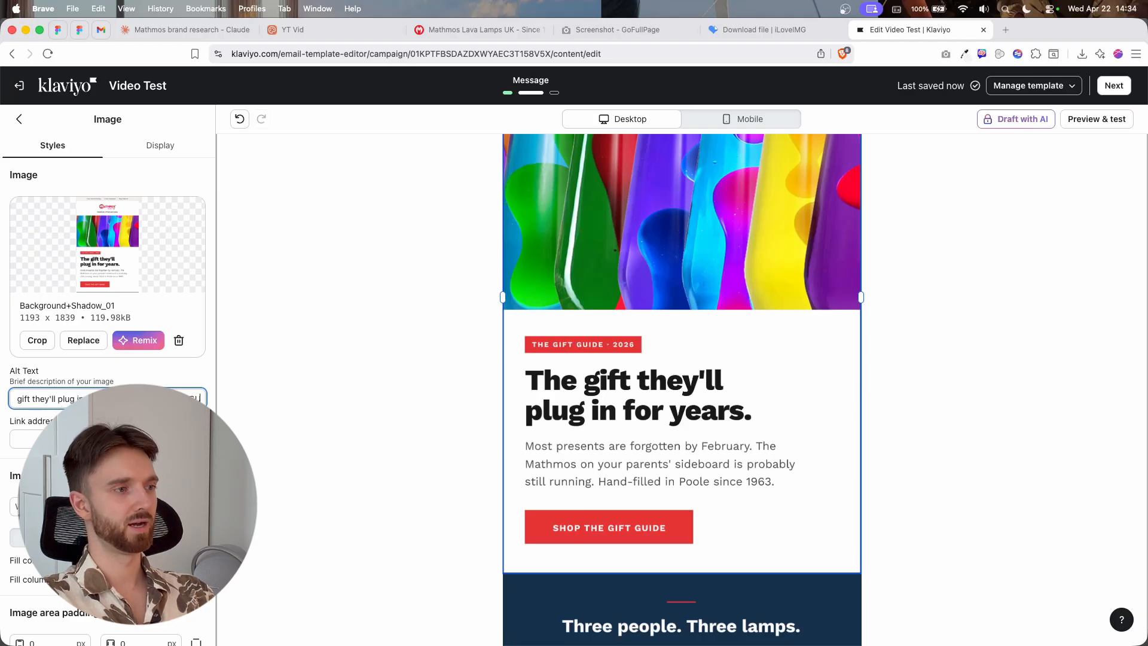
{"action": "left_click", "coordinate": [695, 92]}
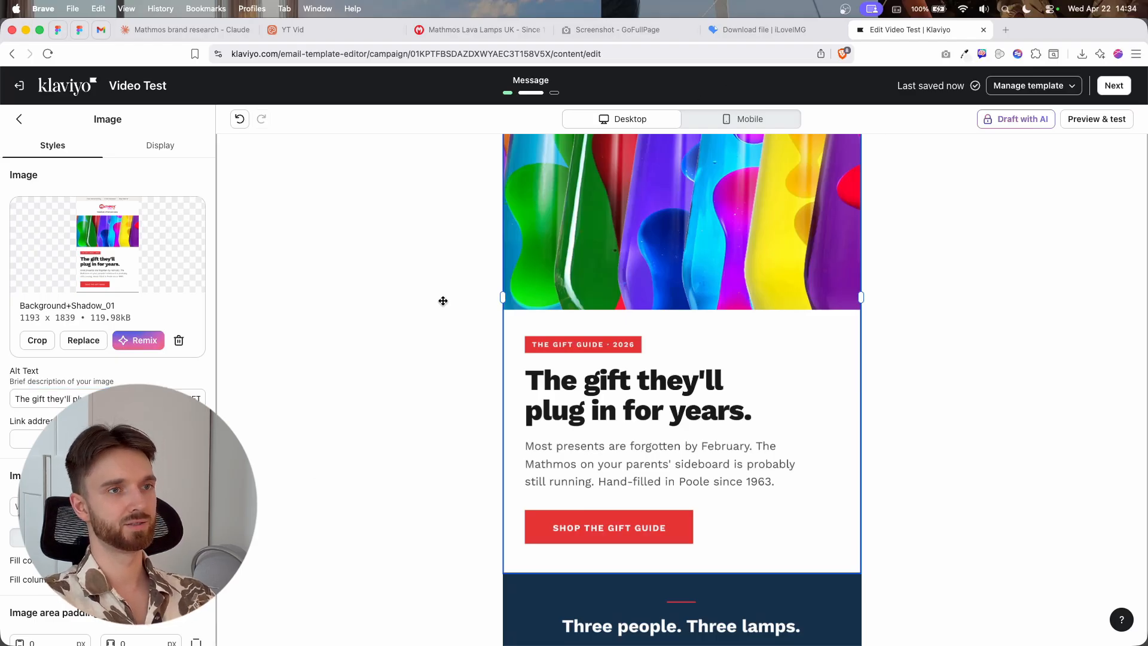
- Look through the assembled email in the editor, from the gift guide button to the unsubscribe footer
{"action": "scroll", "coordinate": [584, 256], "scroll_direction": "down", "scroll_amount": 5}
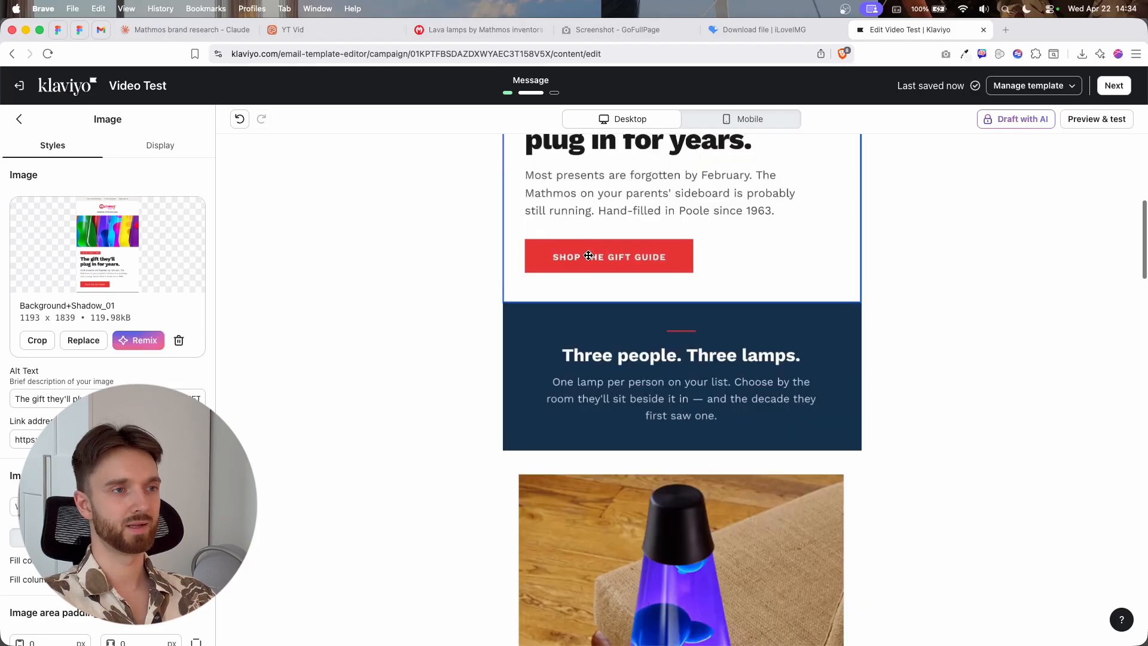
{"action": "scroll", "coordinate": [622, 343], "scroll_direction": "down", "scroll_amount": 20}
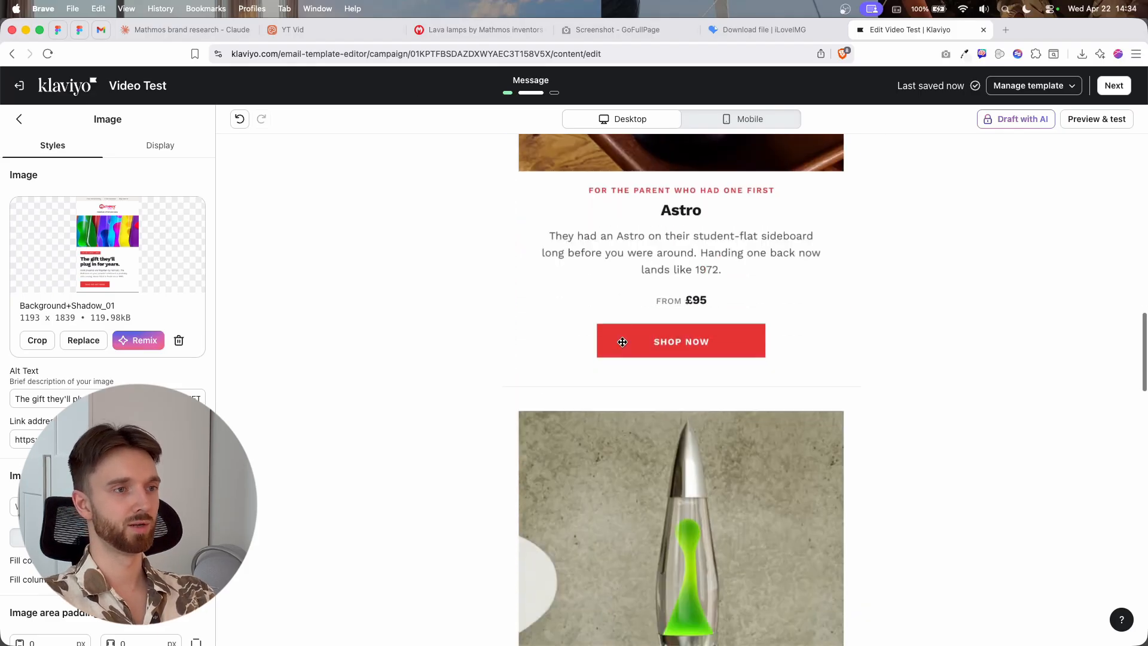
{"action": "scroll", "coordinate": [623, 342], "scroll_direction": "down", "scroll_amount": 6}
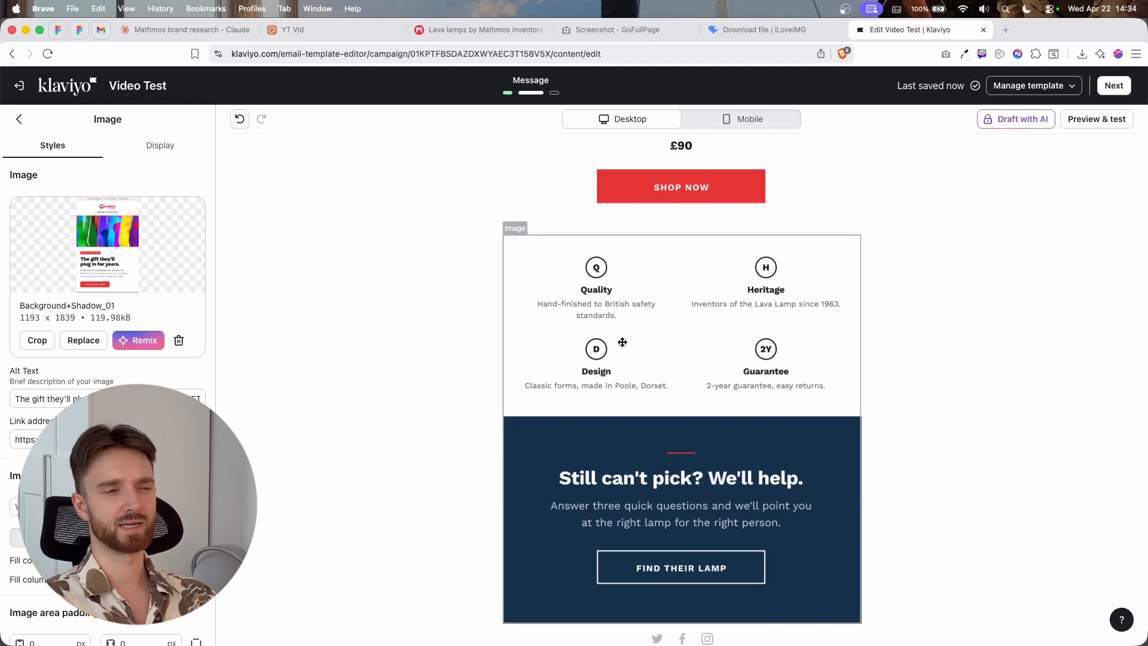
{"action": "scroll", "coordinate": [623, 342], "scroll_direction": "down", "scroll_amount": 3}
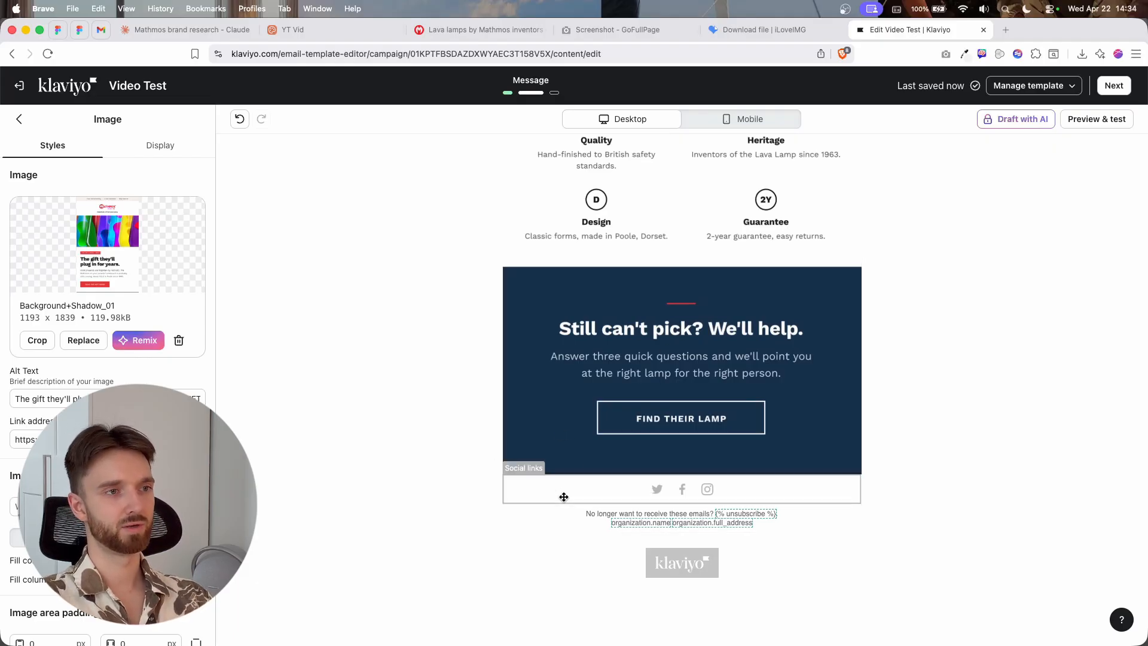
{"action": "scroll", "coordinate": [486, 400], "scroll_direction": "up", "scroll_amount": 20}
{"action": "left_click", "coordinate": [907, 351]}
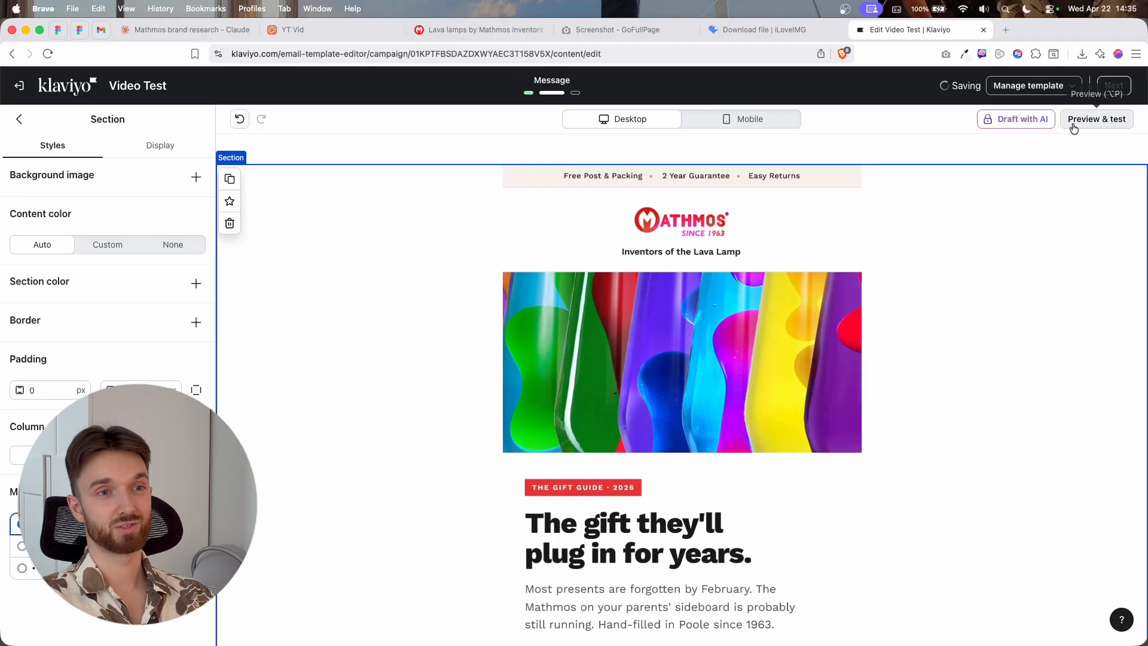
- Preview the whole email in both the desktop and mobile layouts, then close the preview
{"action": "left_click", "coordinate": [1097, 118]}
{"action": "scroll", "coordinate": [607, 332], "scroll_direction": "down", "scroll_amount": 15}
{"action": "scroll", "coordinate": [664, 378], "scroll_direction": "down", "scroll_amount": 8}
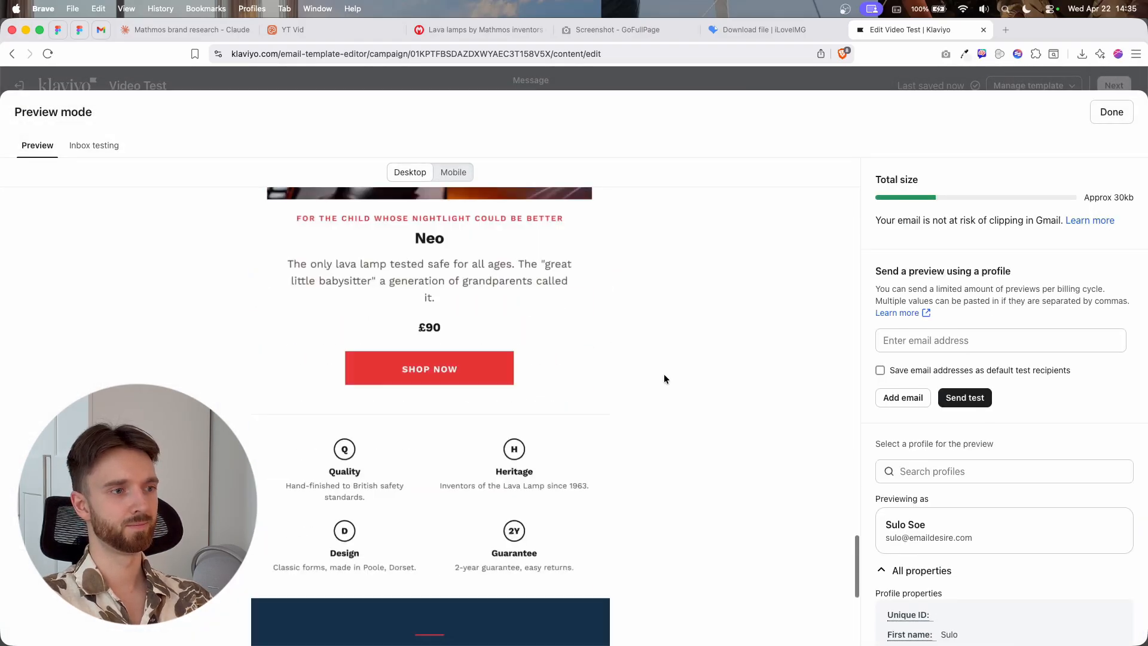
{"action": "scroll", "coordinate": [664, 379], "scroll_direction": "up", "scroll_amount": 12}
{"action": "left_click", "coordinate": [455, 174]}
{"action": "scroll", "coordinate": [451, 450], "scroll_direction": "down", "scroll_amount": 10}
{"action": "scroll", "coordinate": [451, 450], "scroll_direction": "down", "scroll_amount": 5}
{"action": "scroll", "coordinate": [451, 451], "scroll_direction": "up", "scroll_amount": 20}
{"action": "left_click", "coordinate": [1111, 112]}
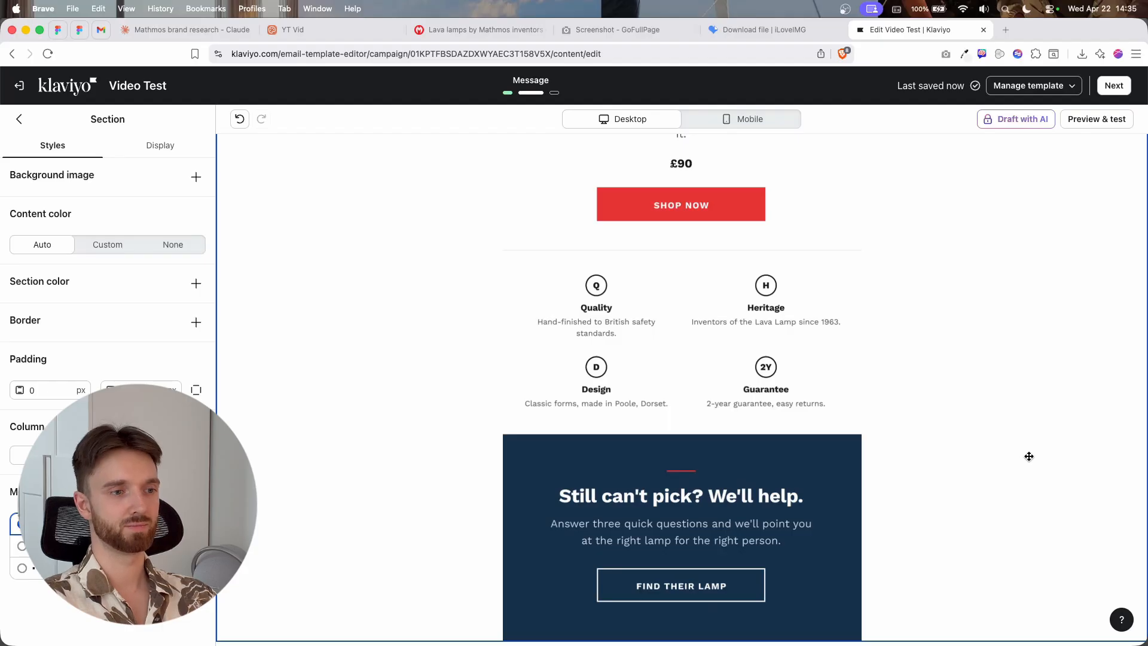
{"action": "scroll", "coordinate": [1029, 457], "scroll_direction": "down", "scroll_amount": 3}
{"action": "scroll", "coordinate": [1029, 457], "scroll_direction": "up", "scroll_amount": 20}
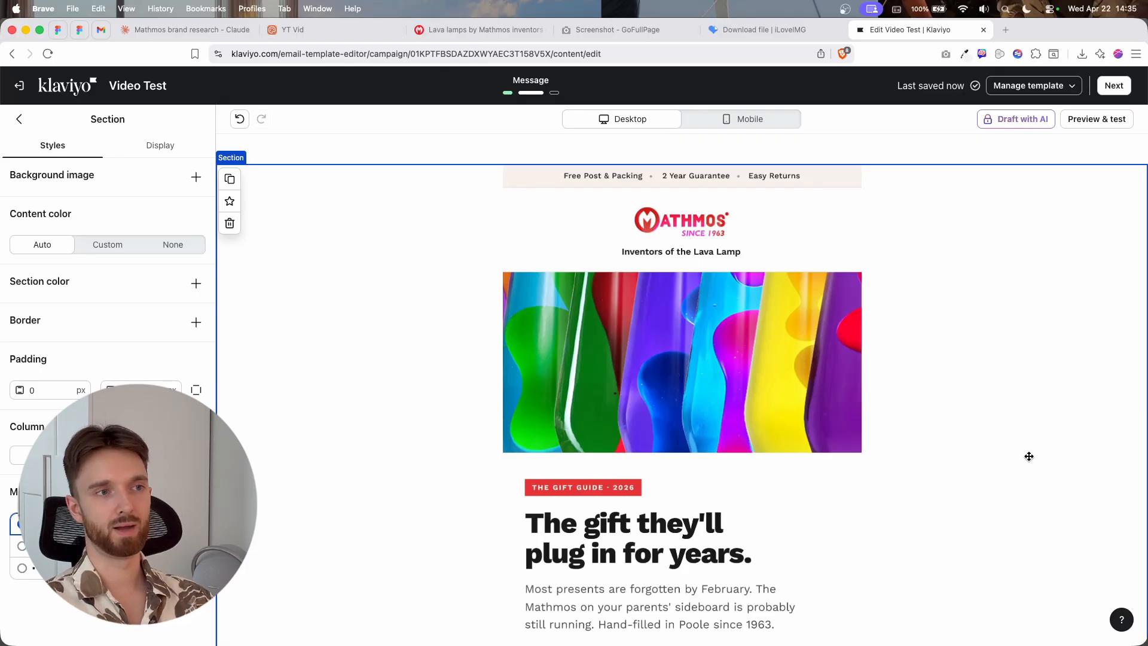
{"action": "left_click", "coordinate": [1029, 457]}
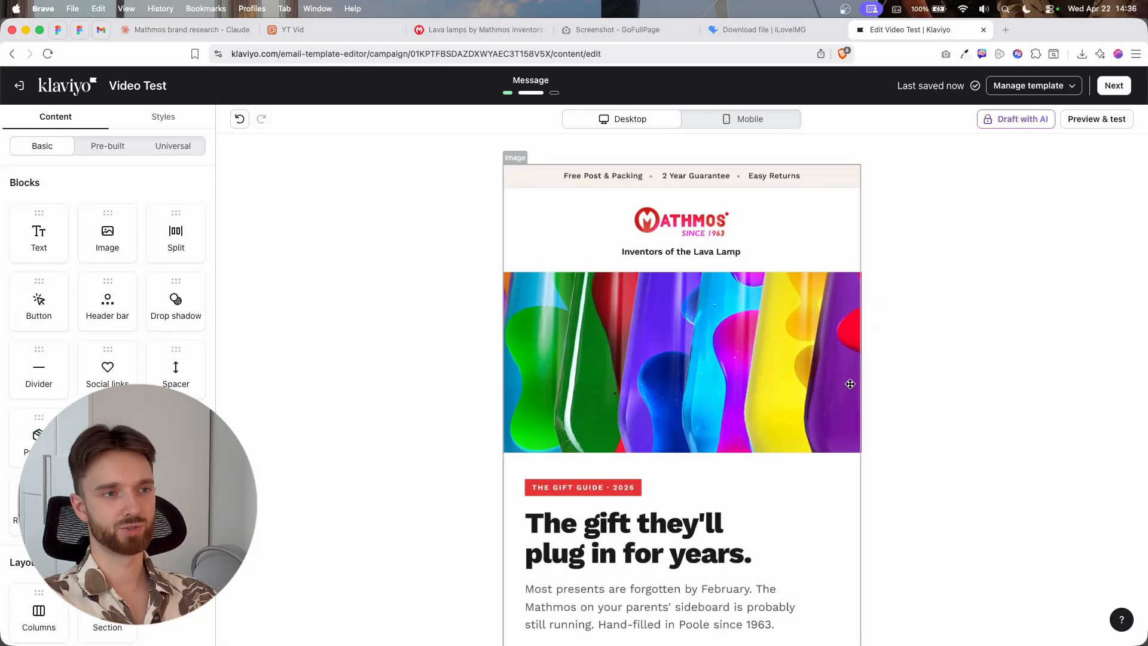